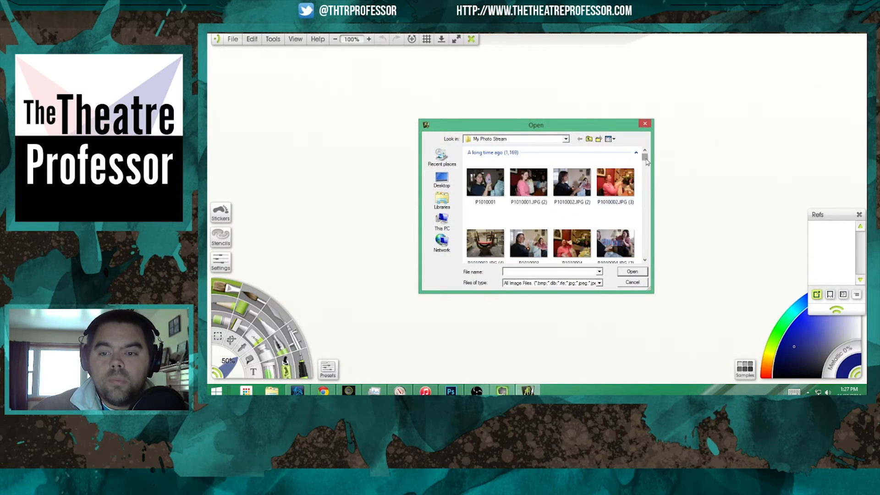
Load the coffee maker photo IMG_3451 from My Photo Stream as a reference image.
drag(645, 157, 646, 255)
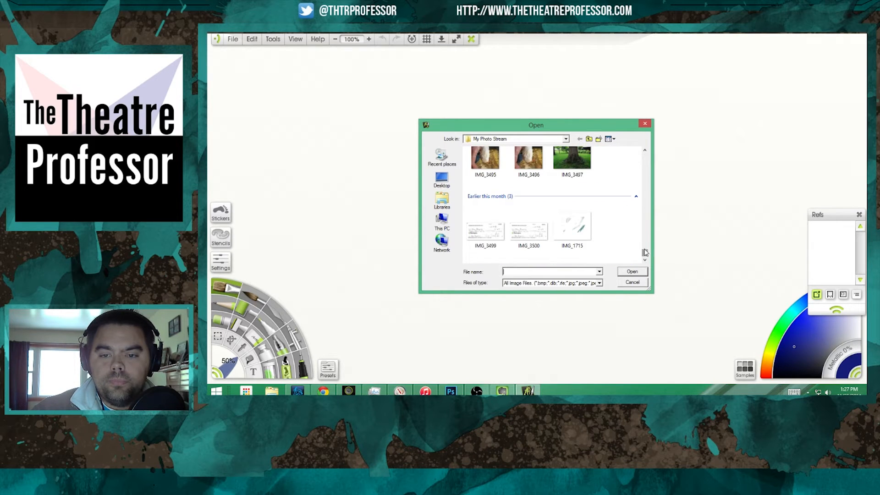
drag(645, 254, 645, 250)
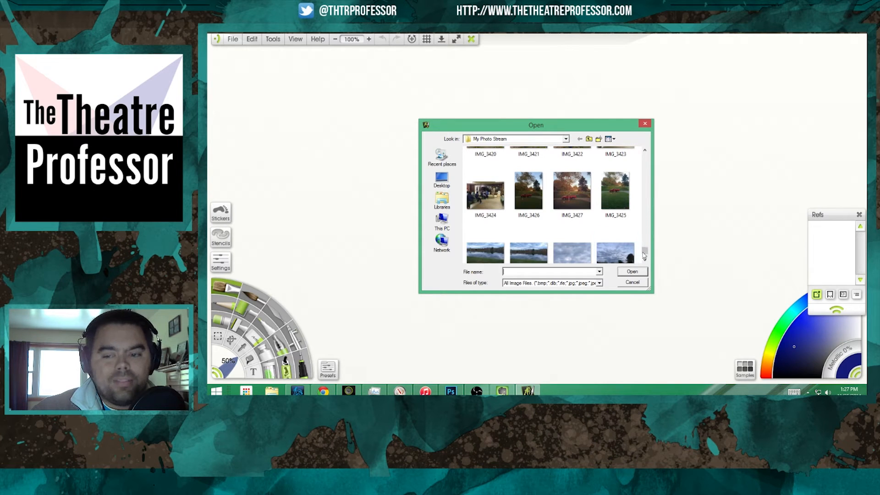
click(647, 260)
click(647, 260)
click(647, 260)
click(647, 261)
click(647, 260)
click(646, 260)
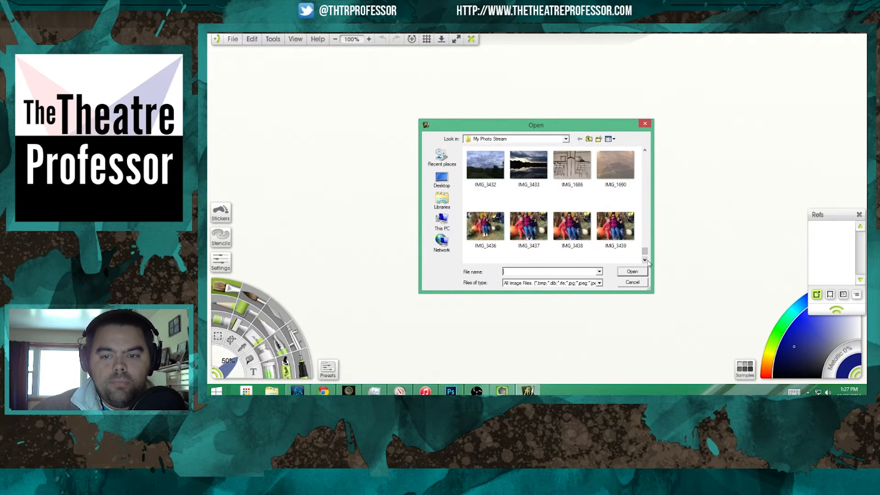
click(647, 260)
click(647, 261)
click(646, 260)
click(647, 260)
click(647, 261)
click(647, 260)
click(647, 261)
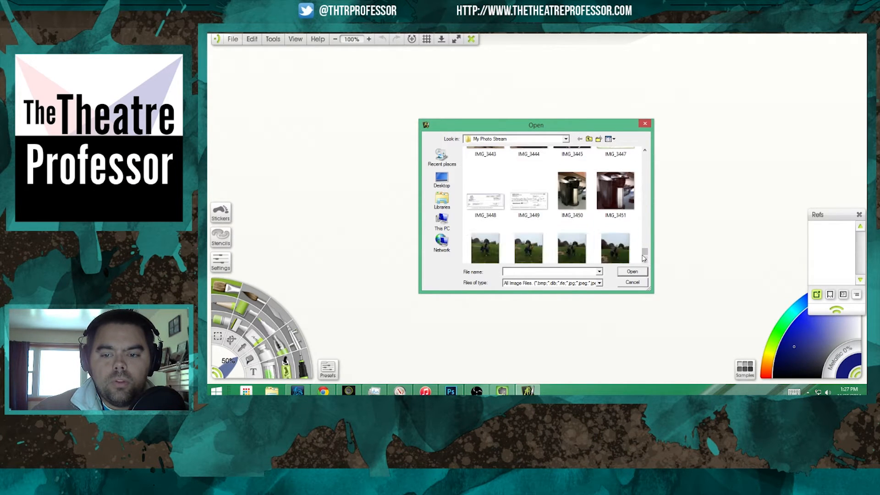
click(618, 198)
double_click(611, 196)
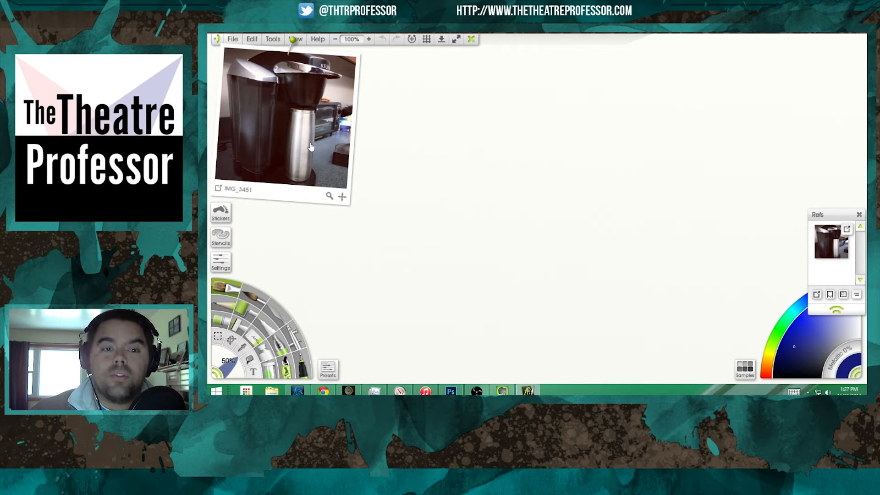
Move the pinned coffee maker photo slightly inward on the canvas and rotate it counterclockwise.
drag(273, 116, 288, 135)
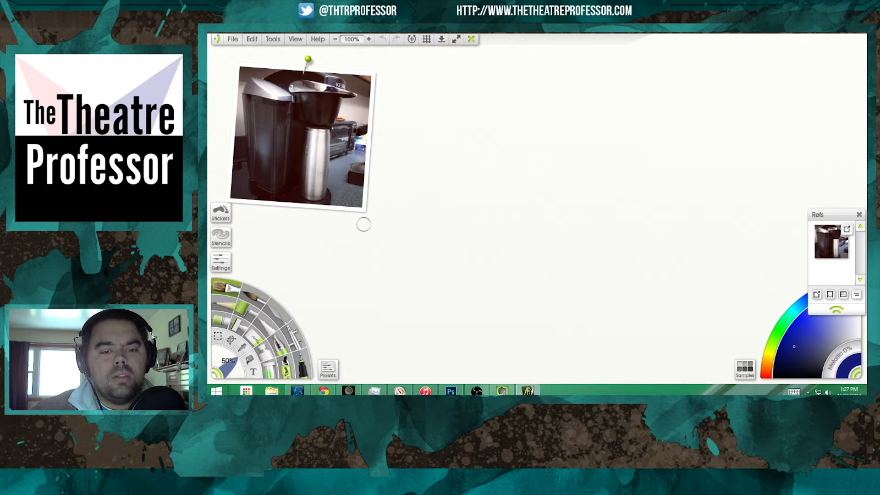
mouse_move(357, 219)
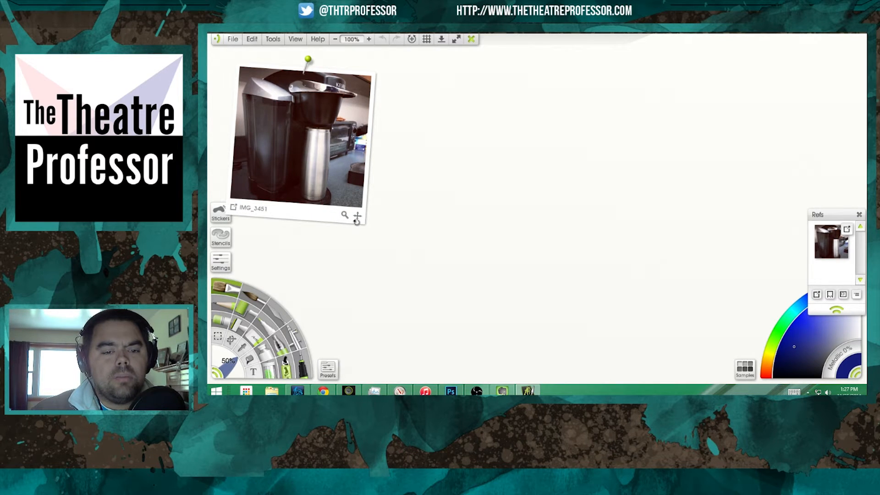
drag(357, 218, 368, 214)
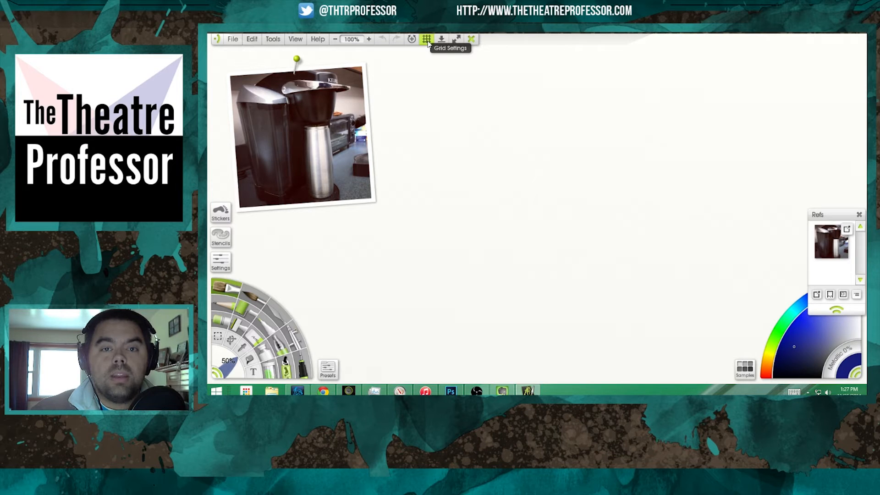
Show the grid on the canvas and centre it, keeping its spacing in squares.
click(426, 40)
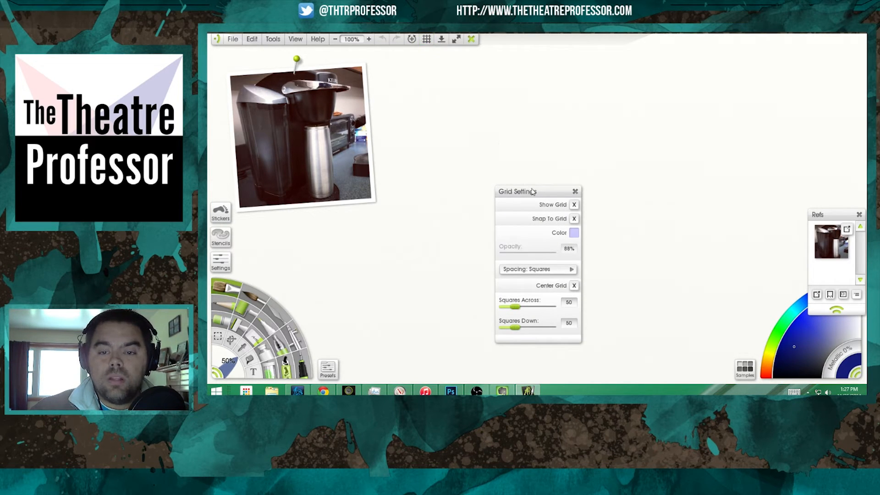
drag(535, 192, 521, 72)
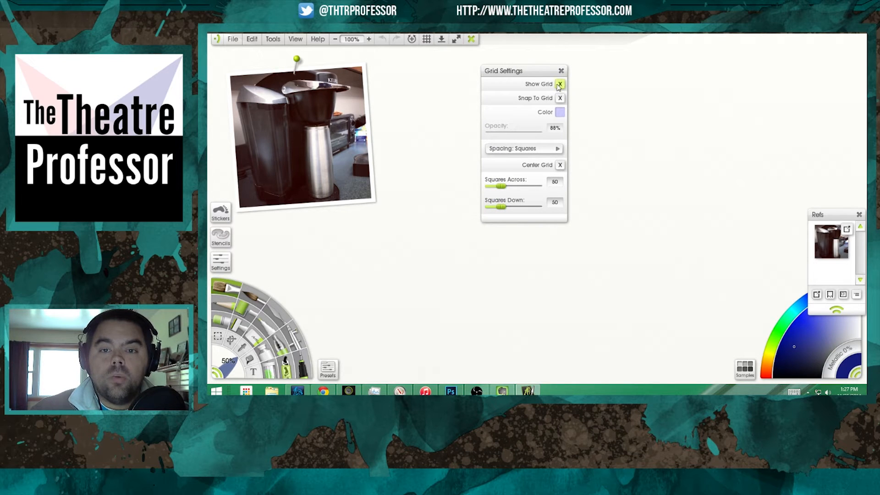
click(559, 85)
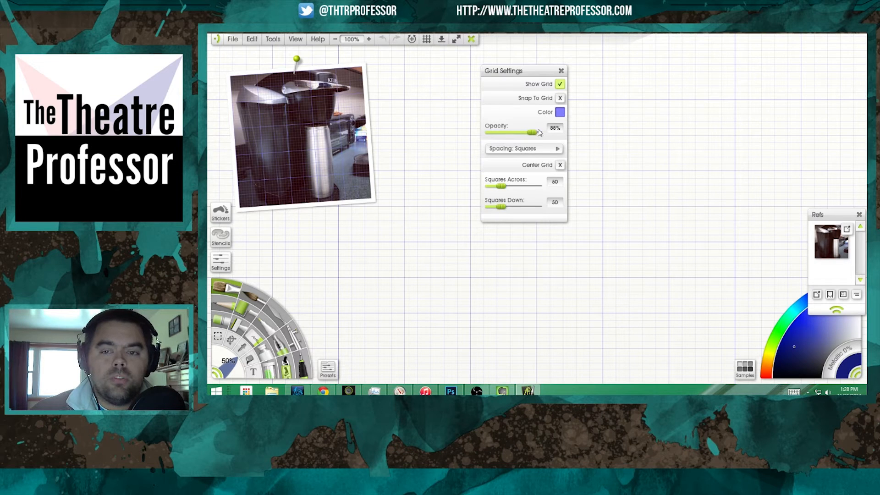
click(525, 150)
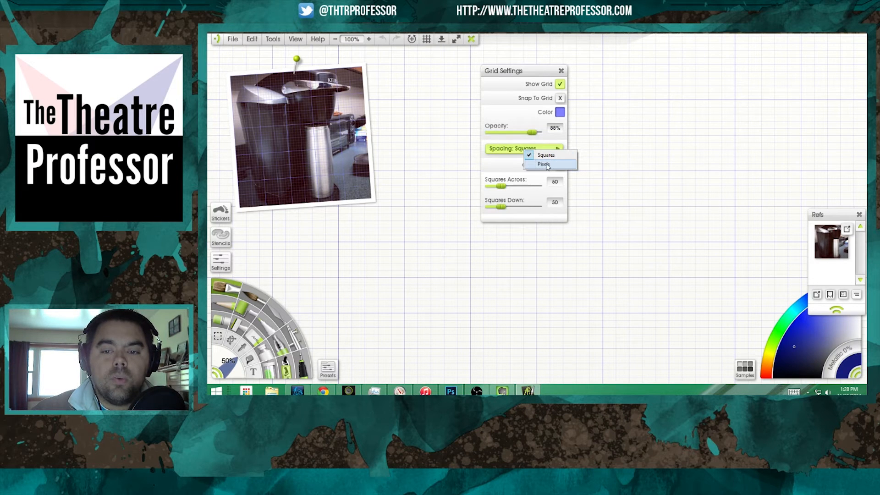
click(511, 149)
click(512, 149)
click(503, 166)
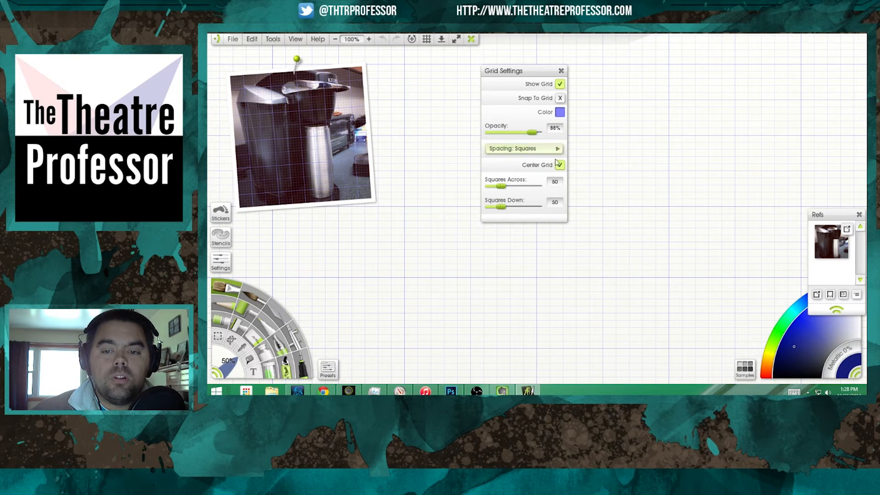
click(561, 71)
Enlarge the pinned reference photo and reposition it so the coffee maker is in view.
mouse_move(291, 129)
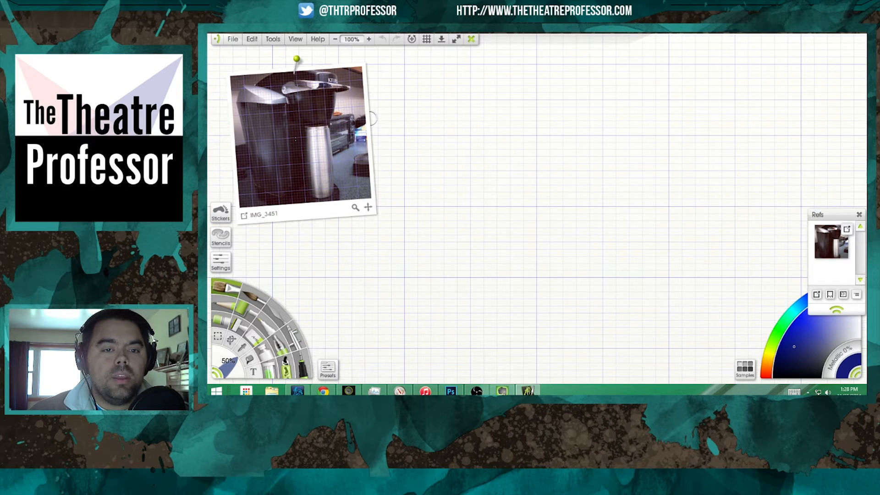
click(357, 209)
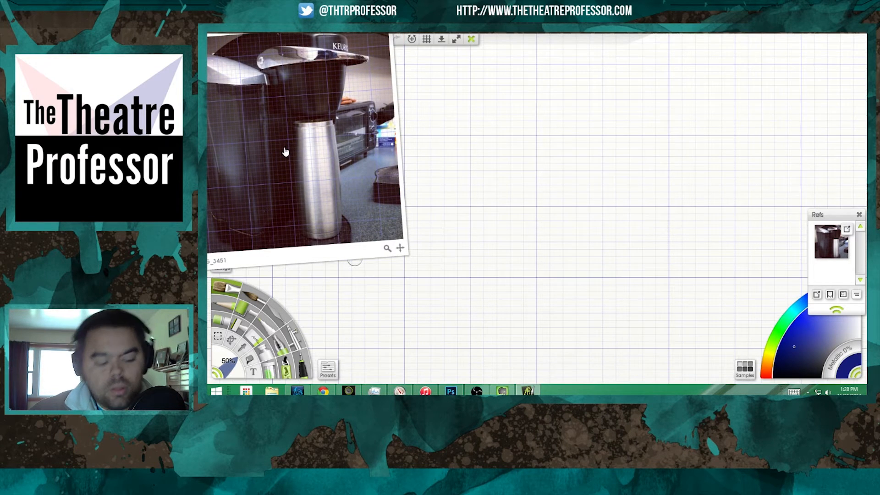
scroll(285, 151, down, 2)
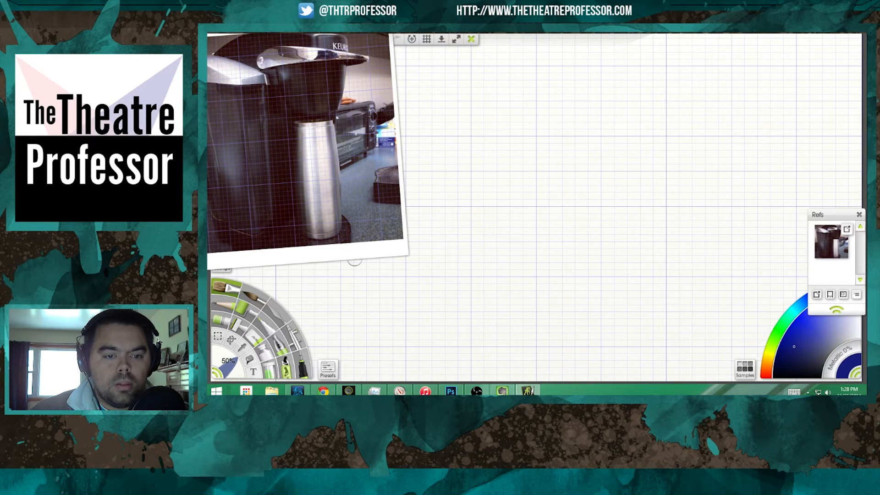
drag(320, 161, 352, 189)
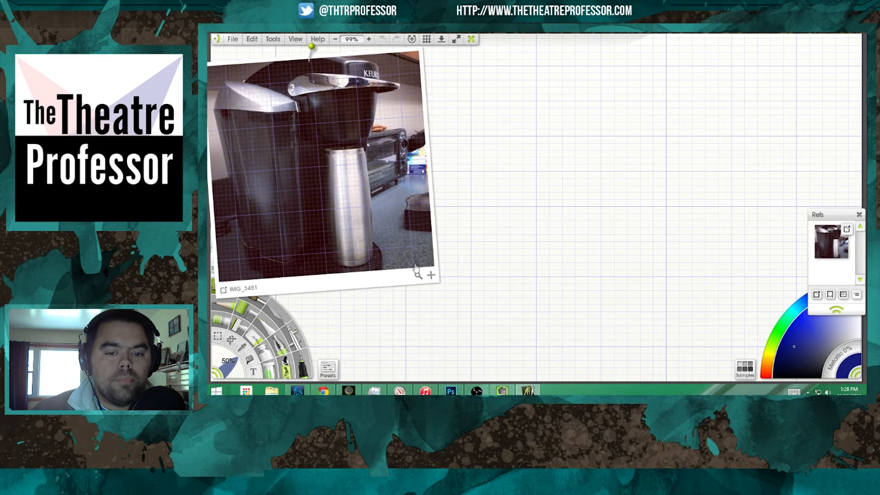
Magnify the picture inside the reference frame around the steel cup and shift the photo further towards the canvas's left edge.
drag(412, 275, 324, 237)
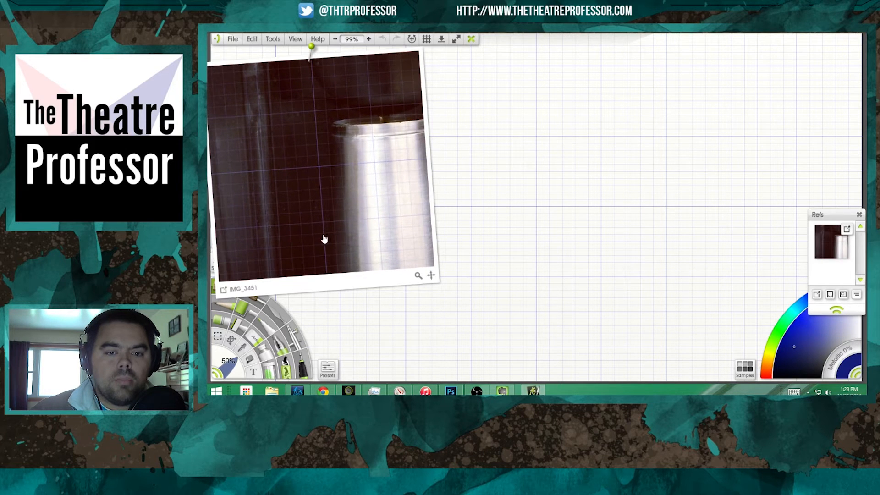
mouse_move(416, 278)
mouse_down()
mouse_move(417, 302)
mouse_move(417, 276)
mouse_move(417, 289)
mouse_up()
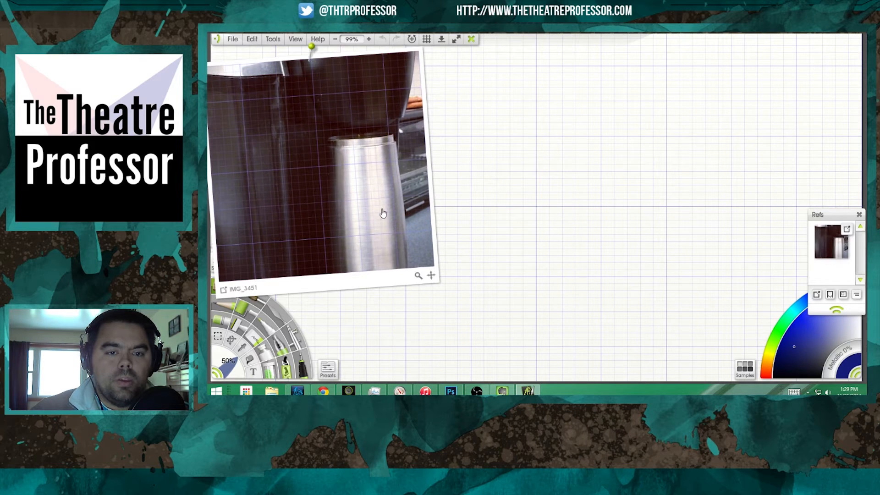
drag(383, 210, 361, 212)
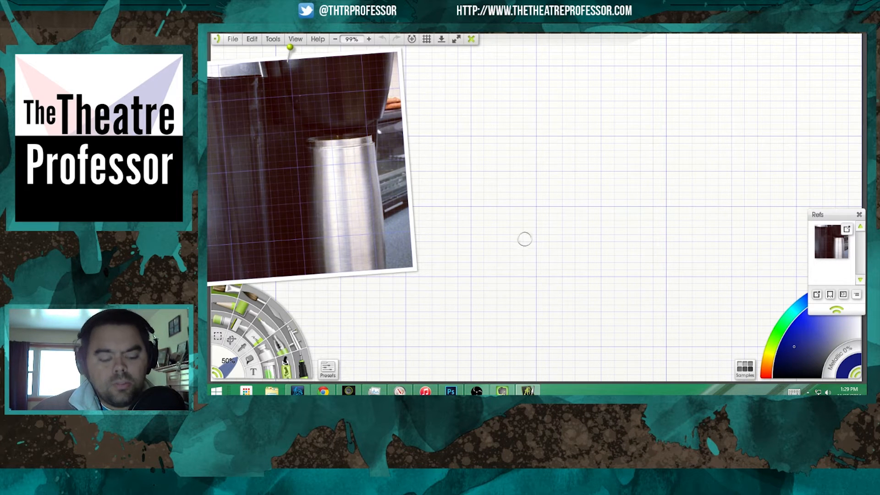
Select the Pencil tool and set its colour to black with the canvas magnified to 142%.
scroll(520, 246, down, 3)
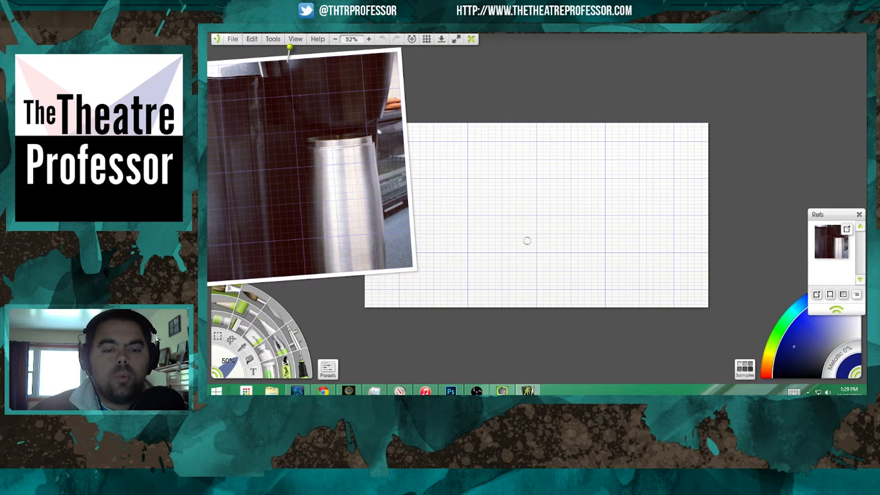
scroll(560, 243, up, 3)
scroll(561, 231, up, 2)
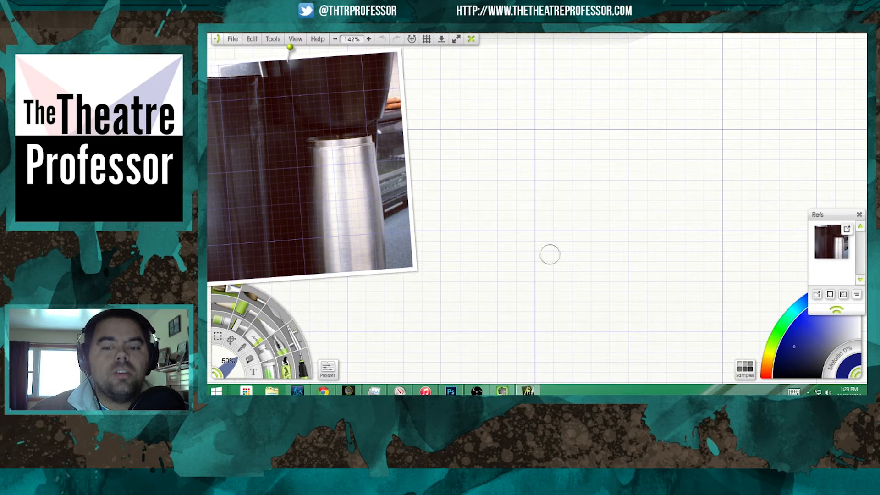
mouse_move(390, 184)
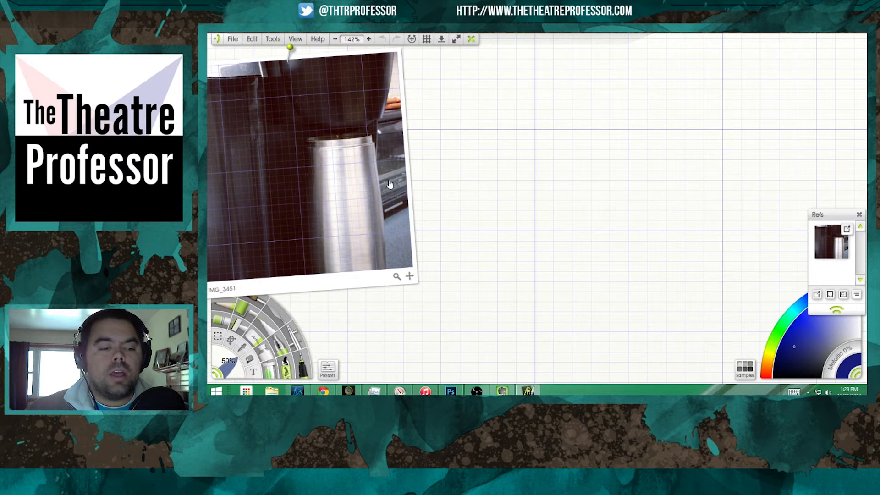
click(223, 309)
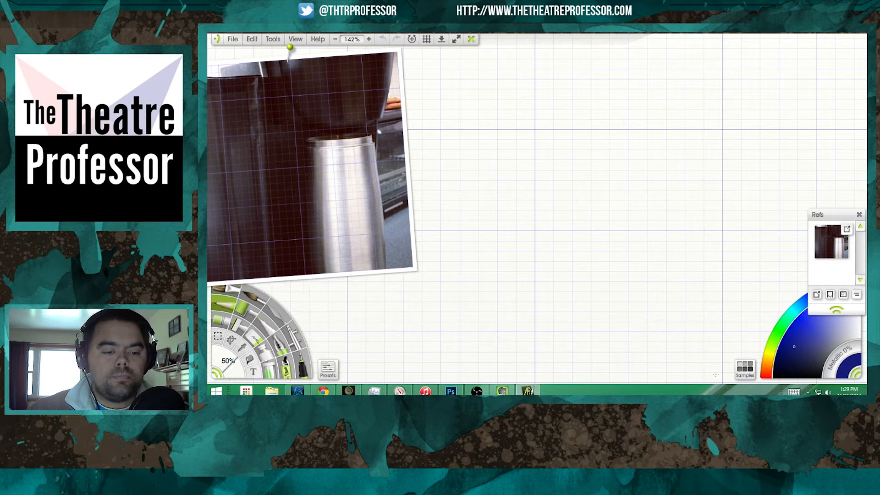
drag(800, 363, 835, 374)
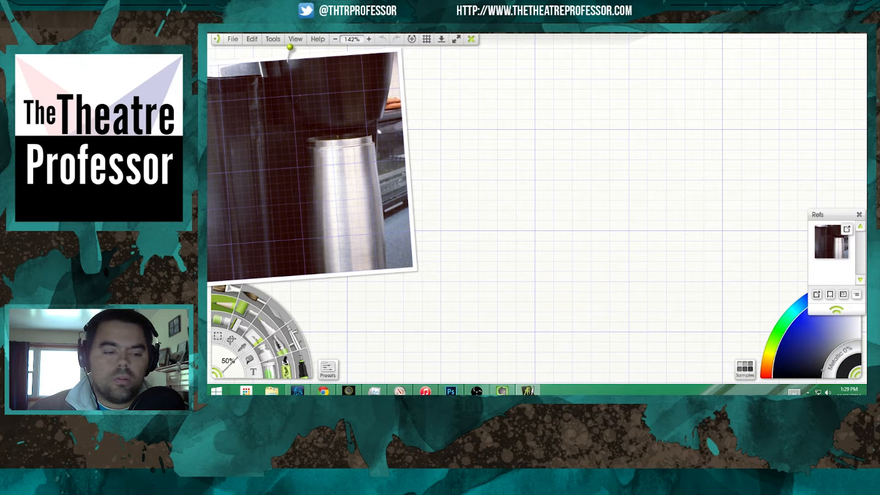
Choose a preset for the pencil and place the reference photo in the canvas's upper-left area.
drag(301, 108, 476, 123)
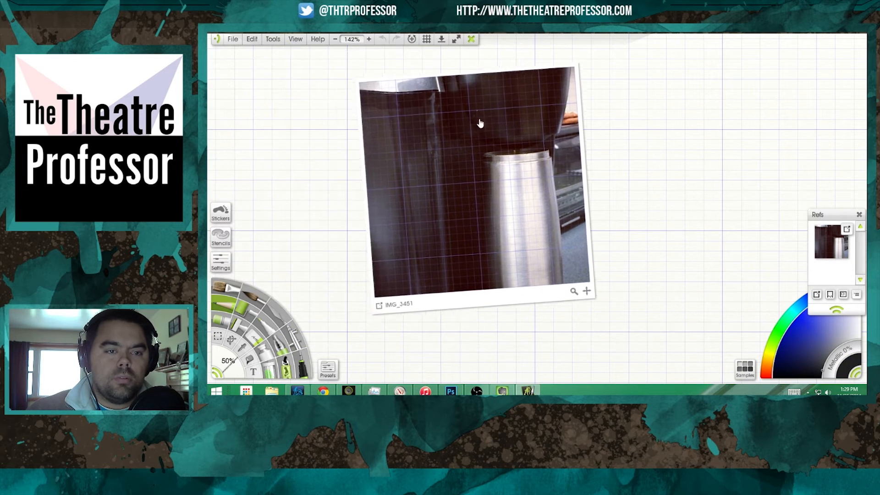
click(328, 369)
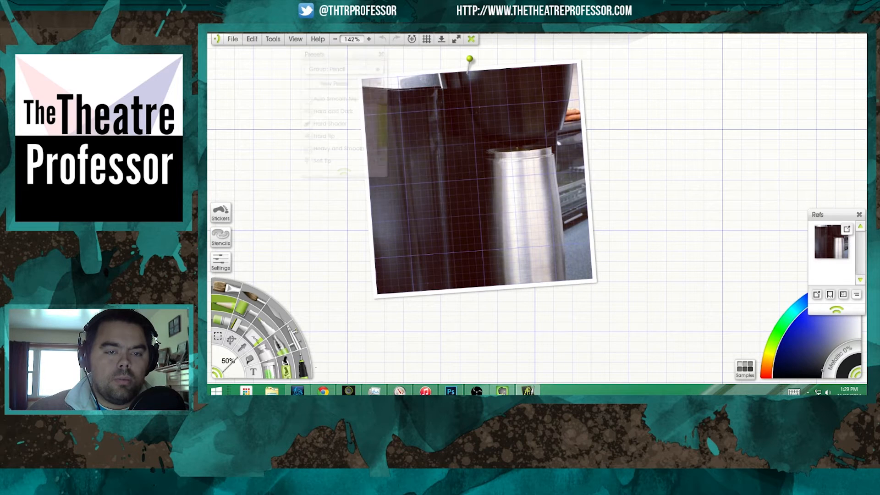
click(340, 112)
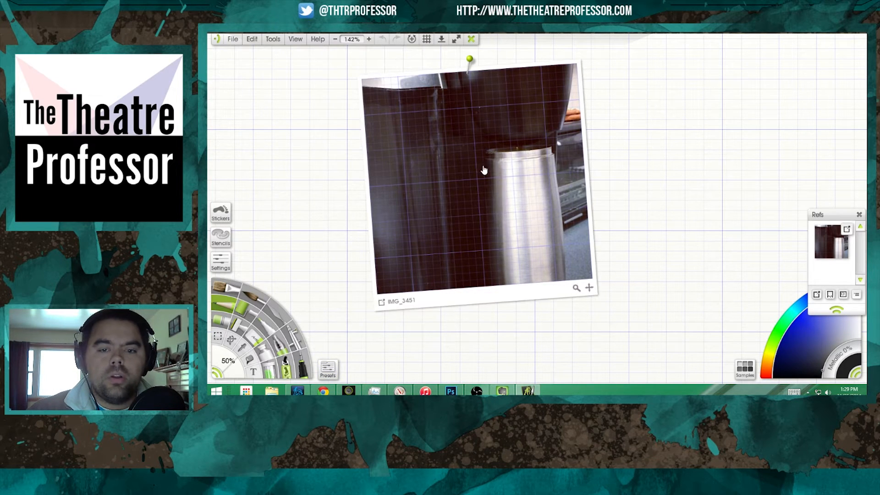
drag(484, 170, 351, 162)
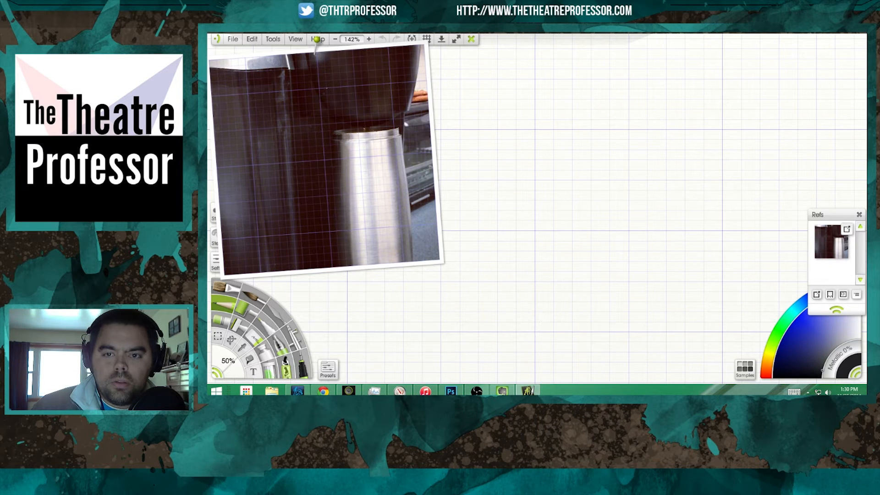
mouse_move(377, 249)
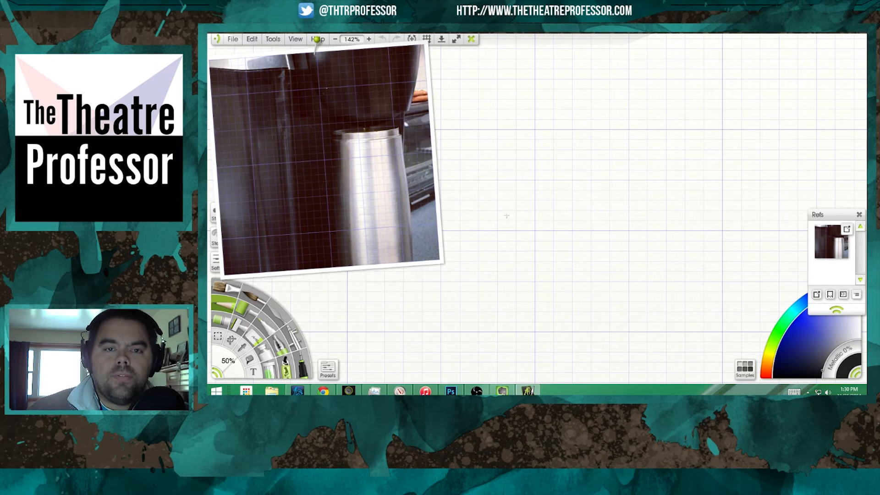
Change the grid's spacing mode to Pixels.
click(426, 39)
click(511, 159)
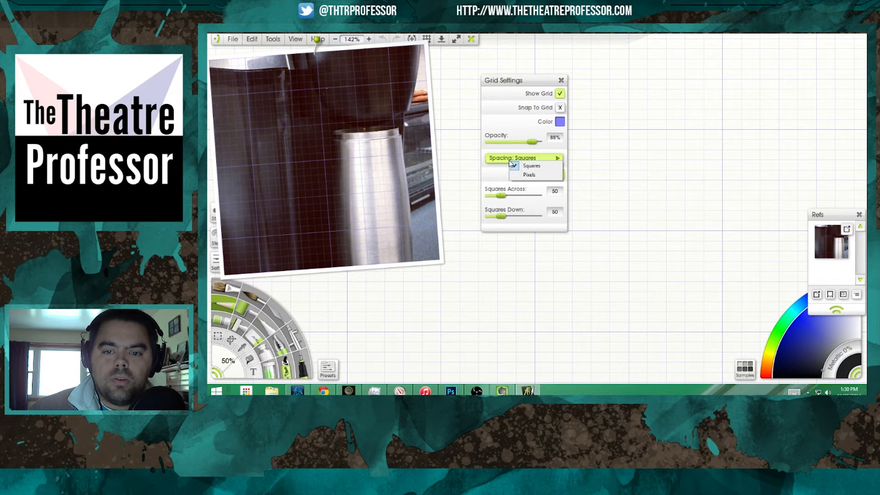
click(531, 177)
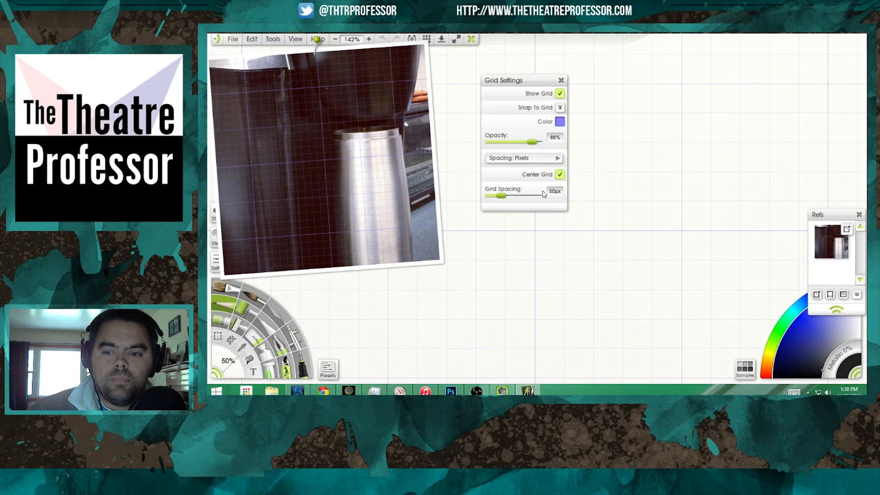
click(561, 80)
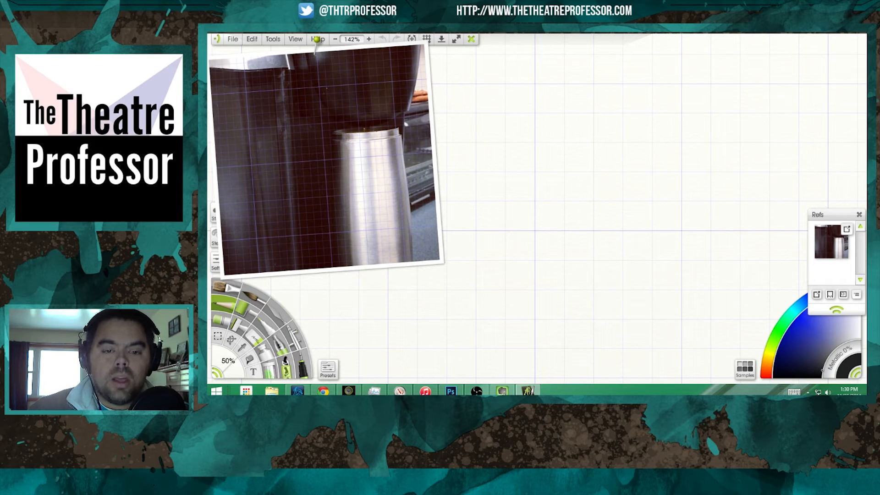
Set the grid's spacing to 28 px.
mouse_move(284, 158)
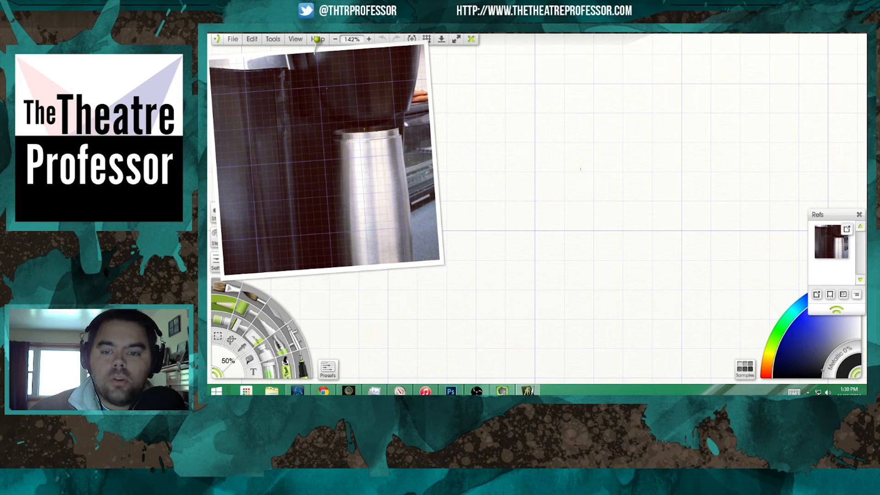
drag(629, 224, 537, 89)
mouse_move(614, 200)
mouse_down()
mouse_move(622, 151)
mouse_move(599, 163)
mouse_up()
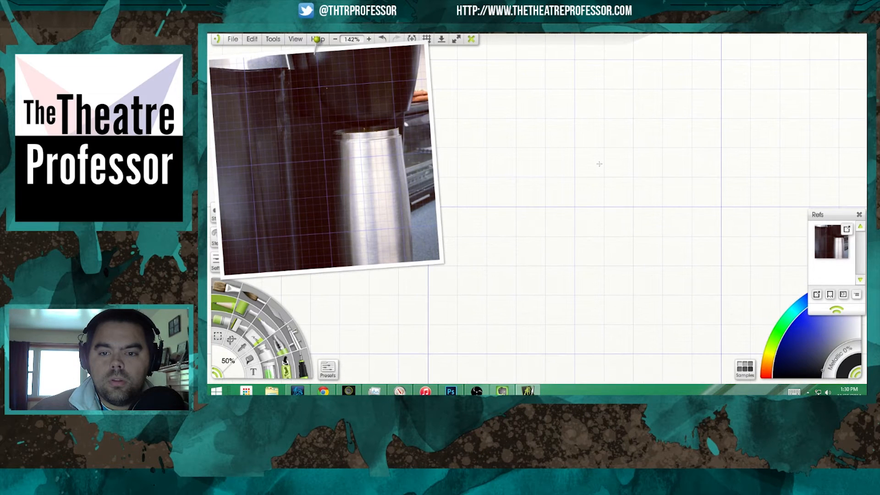
right_click(532, 171)
click(427, 38)
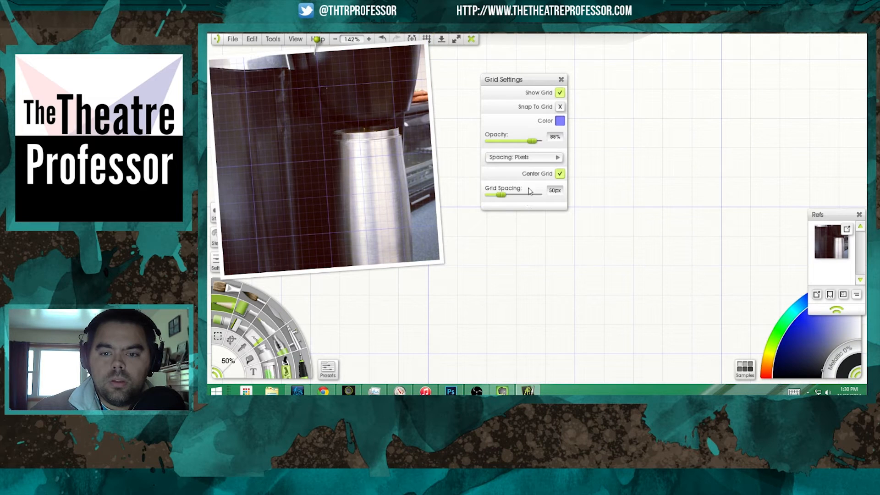
drag(500, 195, 494, 197)
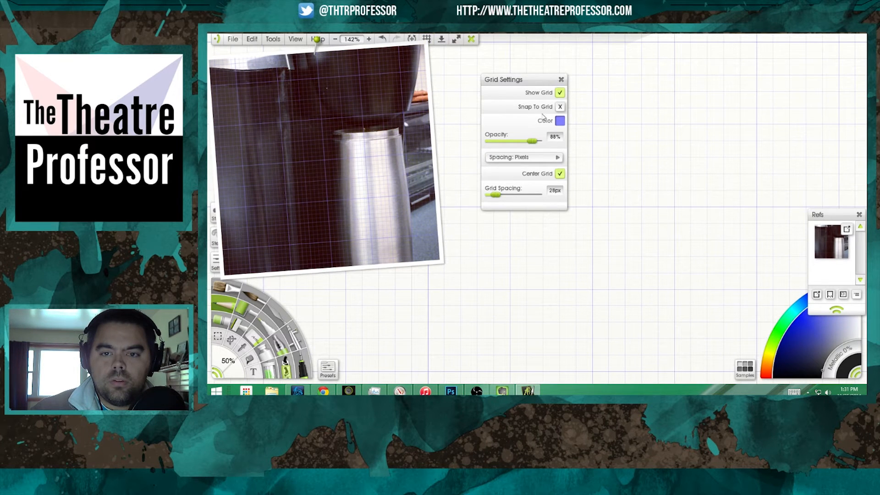
click(561, 81)
Magnify the picture inside the reference frame further and shift it so the steel cup's rim and whole upper body are in view.
mouse_move(389, 161)
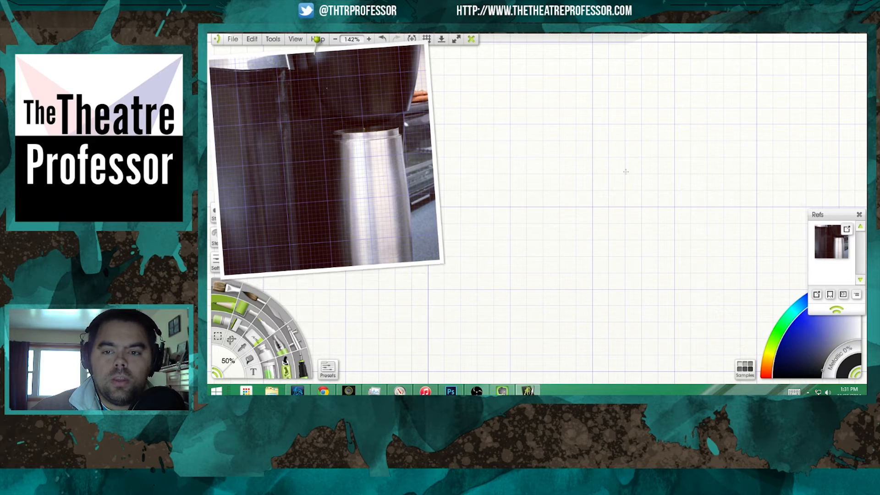
drag(580, 102, 501, 118)
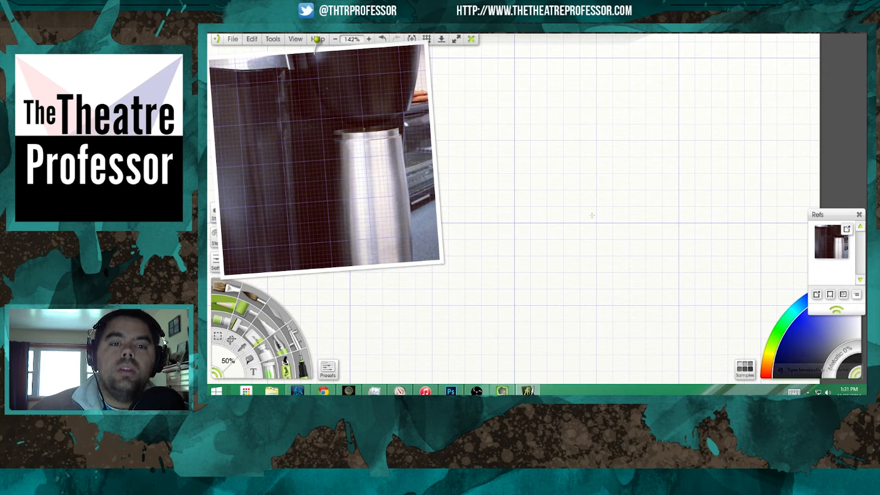
mouse_move(400, 217)
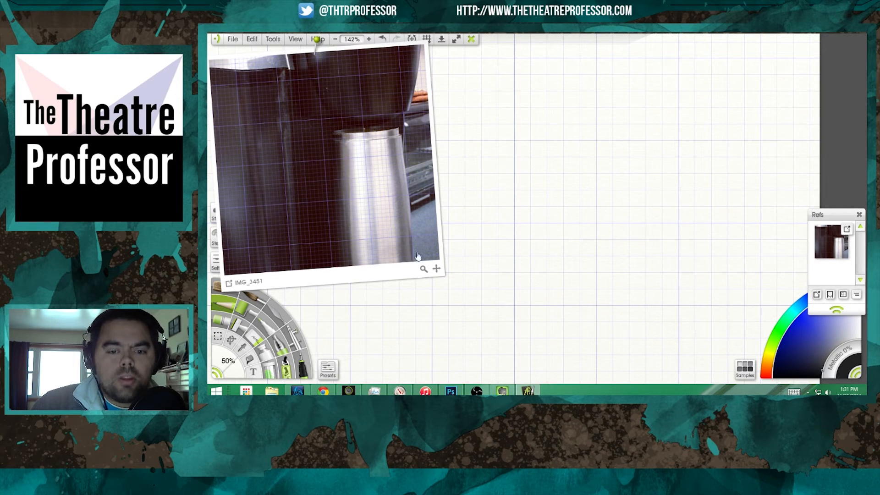
drag(421, 270, 406, 210)
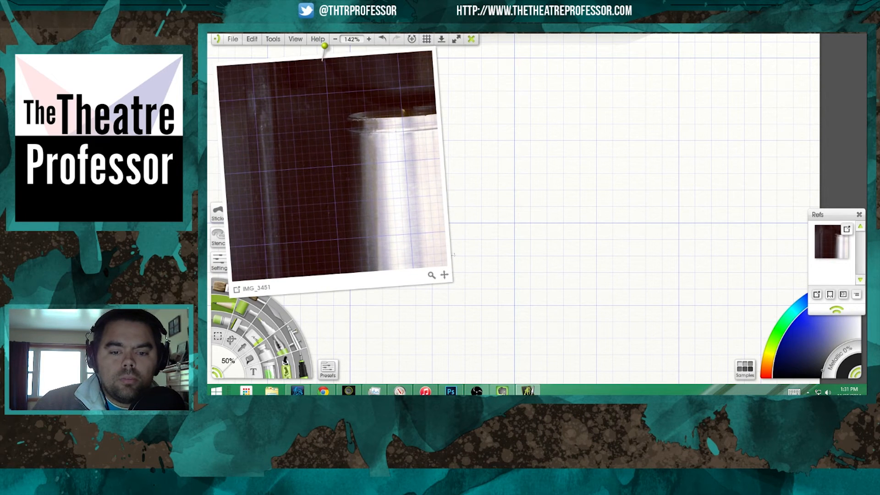
drag(445, 275, 360, 265)
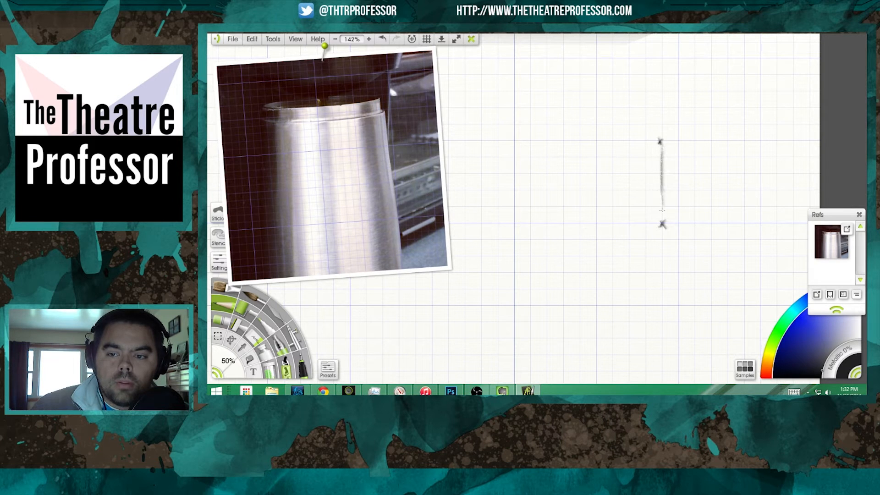
Trace and darken the cup's right edge between its two X marks and sketch the small stepped lip above it.
drag(661, 210, 662, 224)
drag(661, 162, 662, 205)
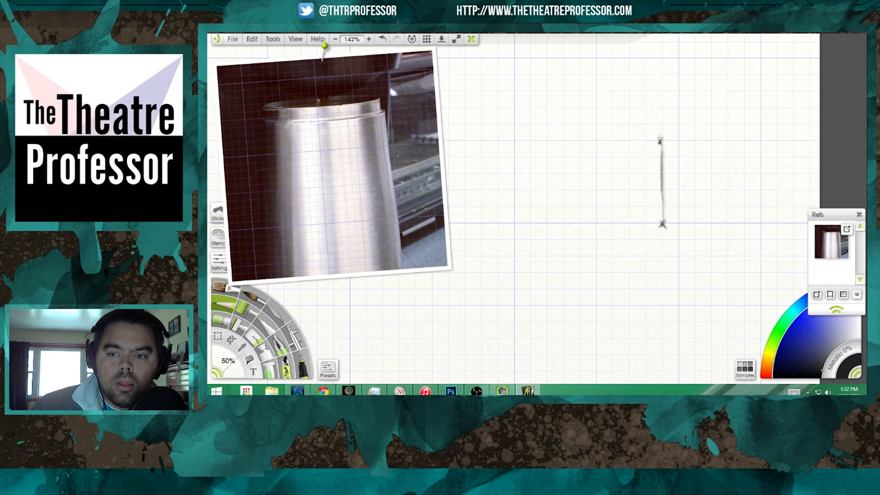
drag(660, 148, 661, 183)
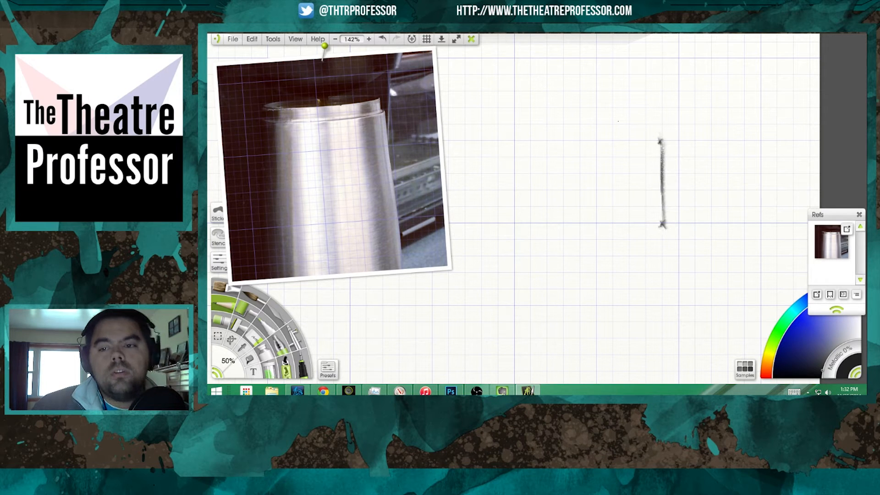
mouse_move(425, 129)
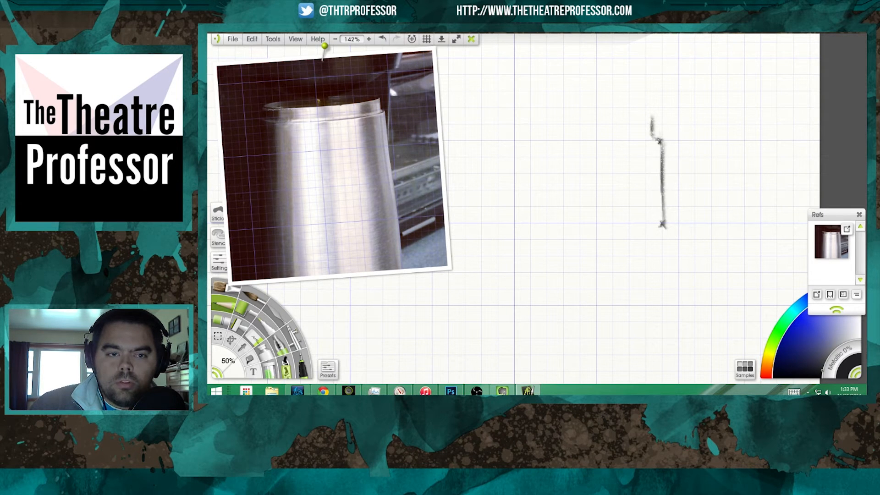
mouse_move(387, 98)
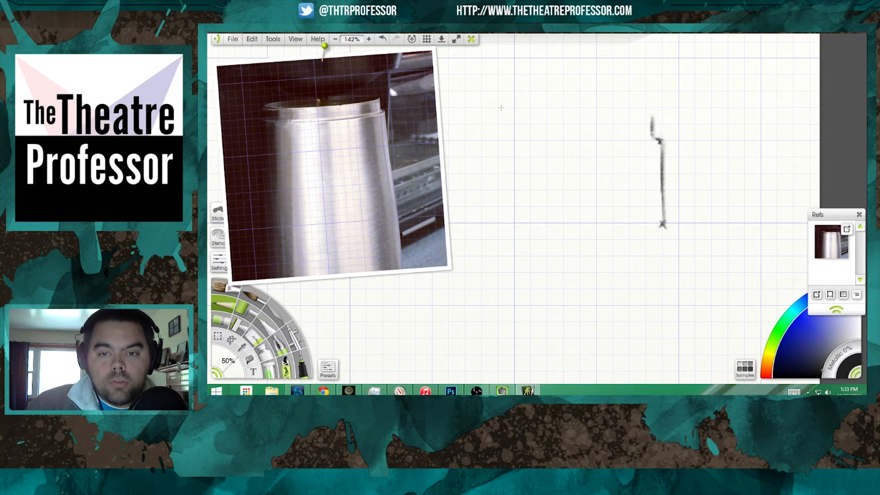
Switch the pencil to the Hard Tip preset and darken the curved top line of the cup's rim.
mouse_move(501, 107)
mouse_down()
mouse_move(518, 105)
mouse_move(485, 143)
mouse_move(483, 184)
mouse_move(515, 197)
mouse_move(555, 157)
mouse_up()
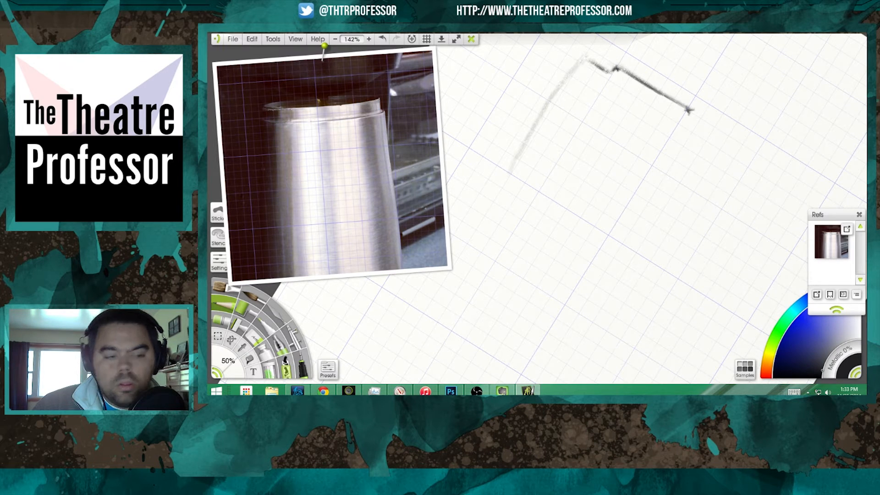
click(327, 369)
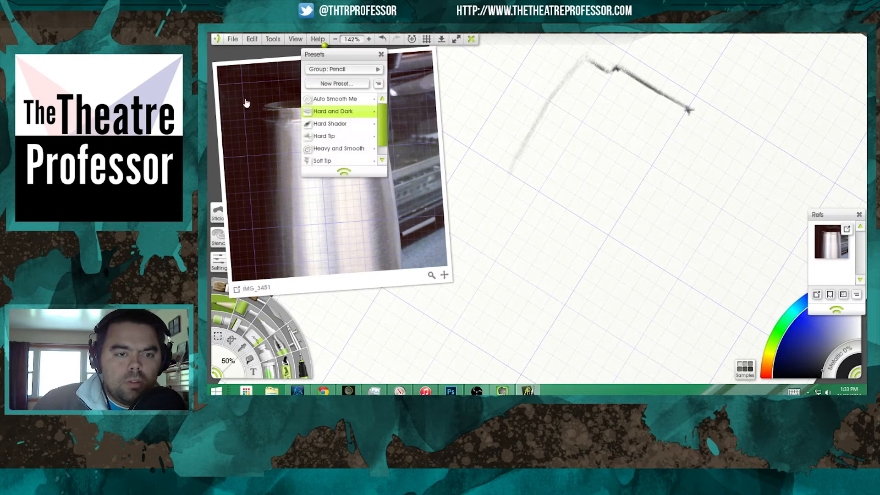
click(340, 139)
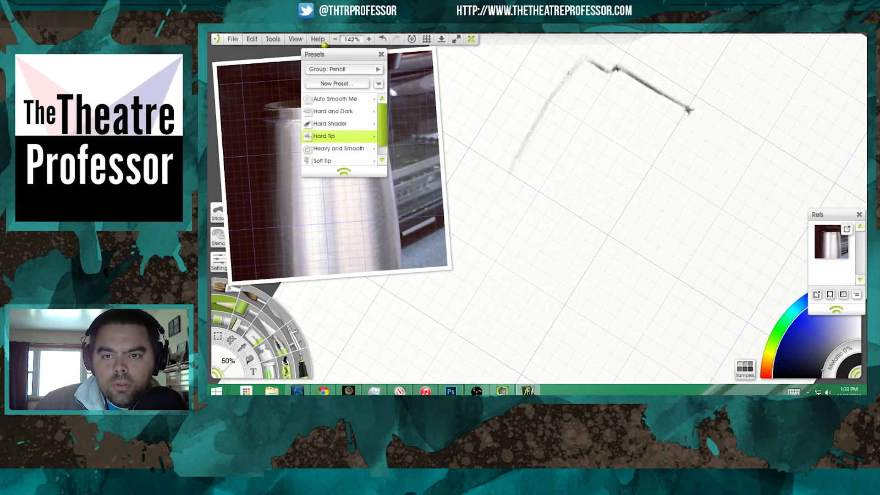
drag(585, 58, 567, 76)
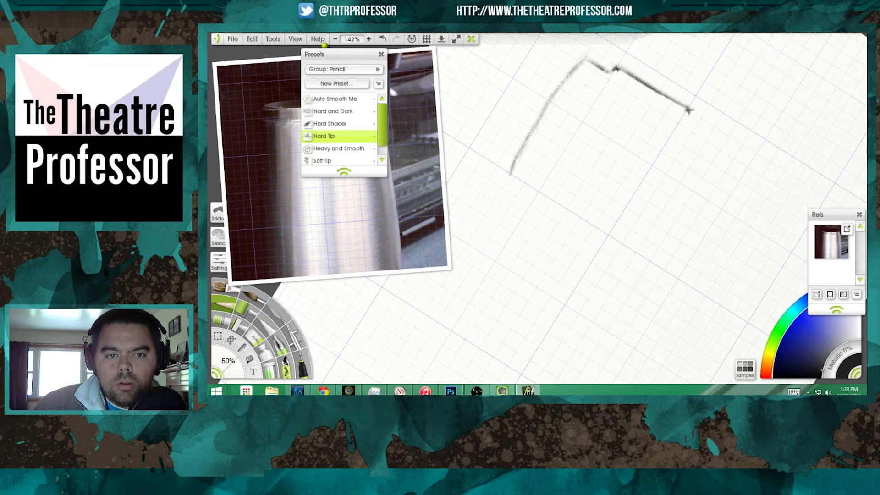
click(381, 55)
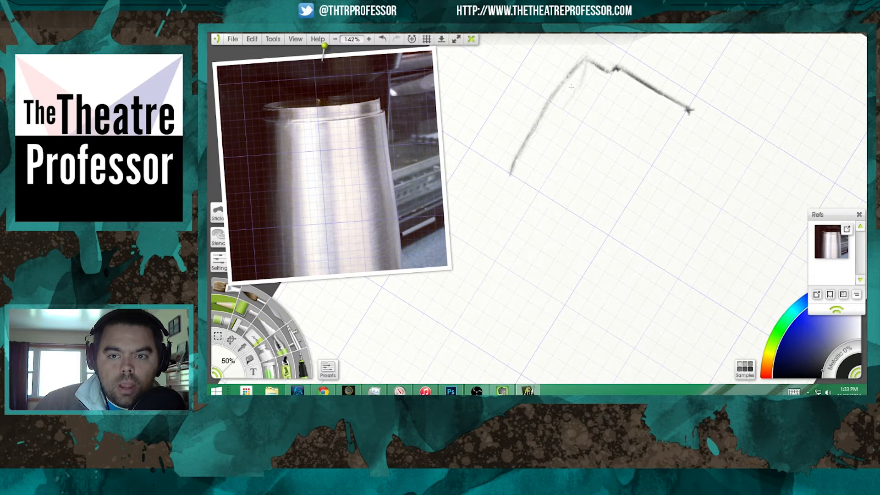
Sketch the rim's lower curve and two close parallel curves beneath it, starting from the lip at the cup's right edge.
drag(569, 103, 556, 128)
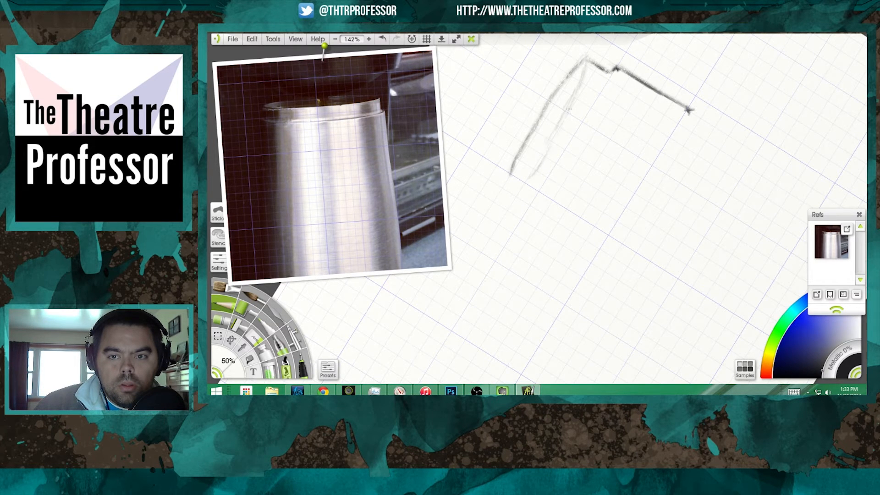
mouse_move(571, 103)
mouse_down()
mouse_move(522, 183)
mouse_move(585, 60)
mouse_up()
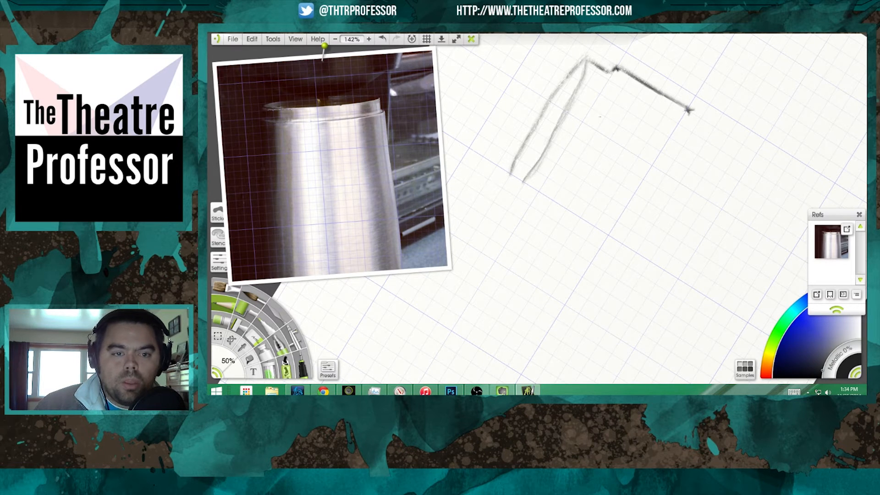
mouse_move(362, 151)
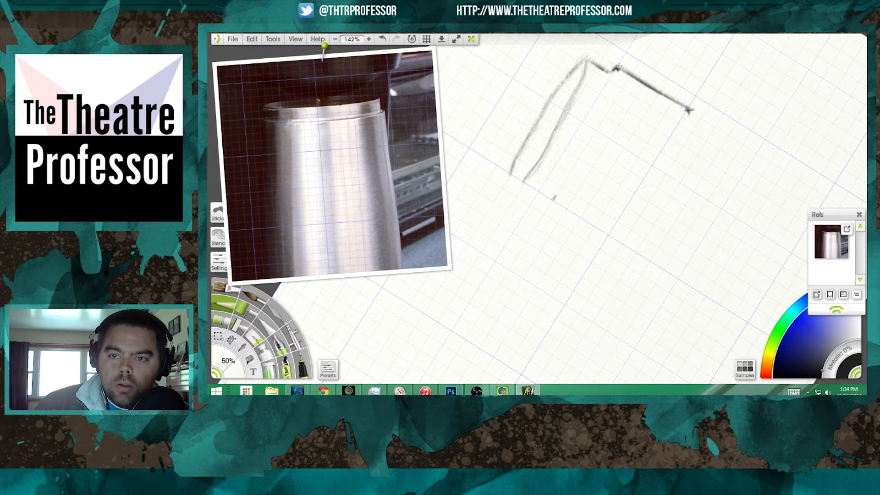
mouse_move(606, 101)
mouse_down()
mouse_move(553, 198)
mouse_move(594, 133)
mouse_move(616, 71)
mouse_move(550, 207)
mouse_up()
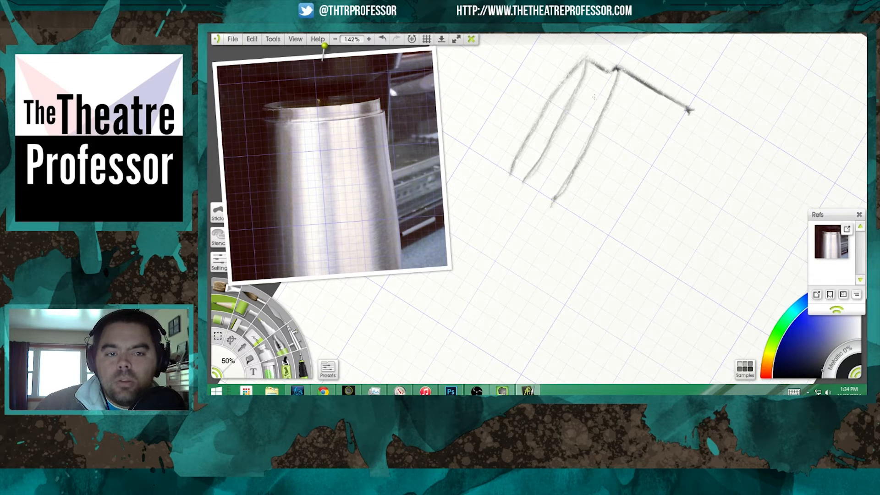
mouse_move(595, 104)
mouse_down()
mouse_move(606, 83)
mouse_move(546, 190)
mouse_move(580, 130)
mouse_up()
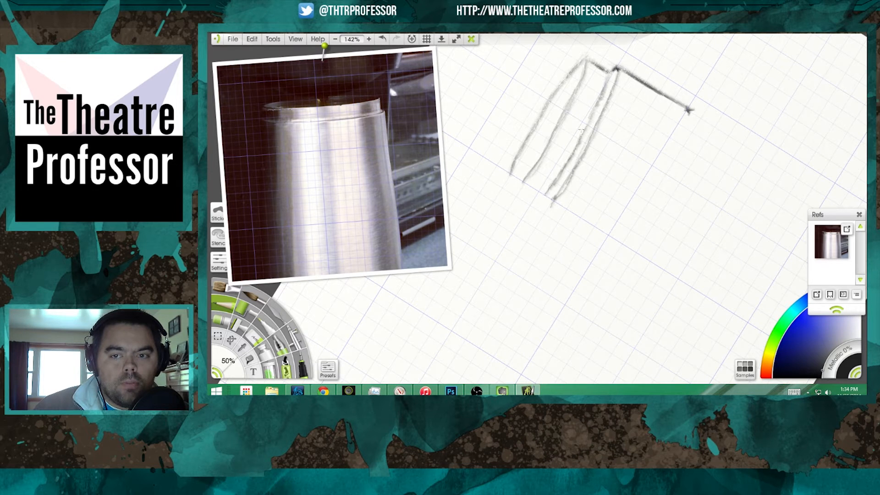
drag(601, 89, 540, 204)
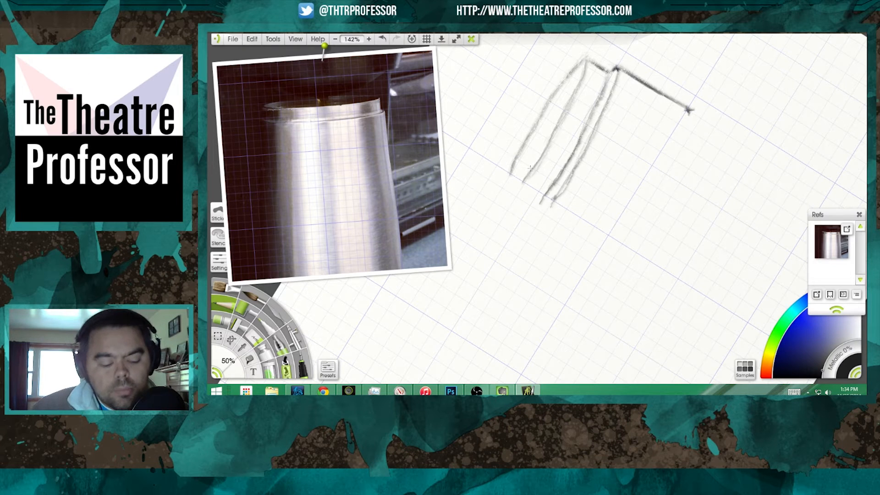
Try to extend the cup's right edge from the lower X mark towards the mark at the next major grid intersection.
mouse_move(529, 166)
mouse_down()
mouse_move(575, 193)
mouse_move(518, 78)
mouse_move(519, 61)
mouse_up()
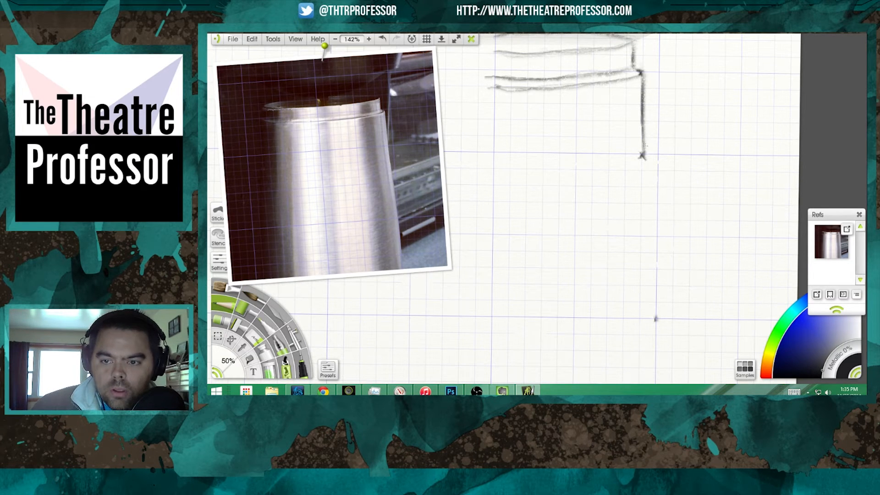
drag(641, 183, 642, 211)
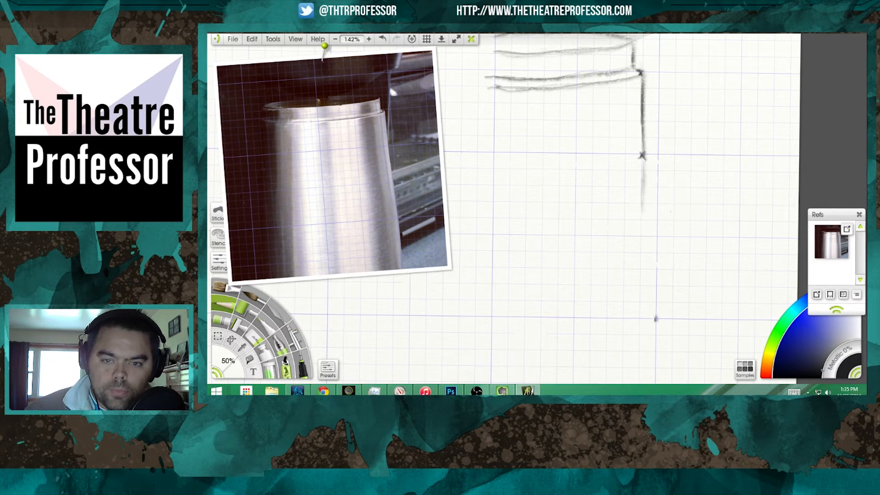
mouse_move(649, 203)
mouse_down()
mouse_move(648, 179)
mouse_move(652, 286)
mouse_up()
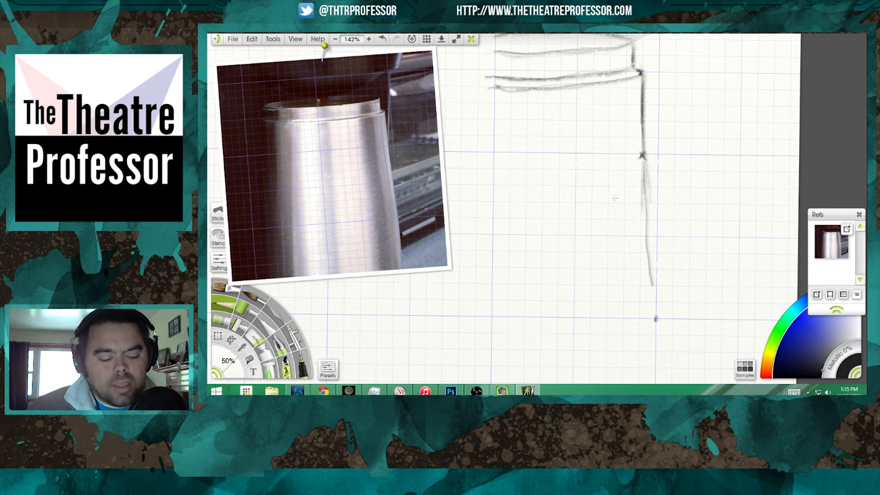
drag(630, 216, 592, 162)
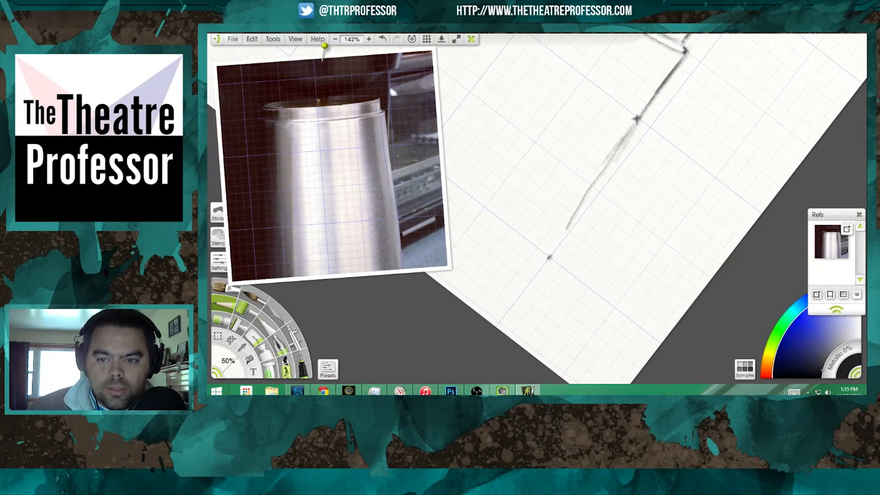
drag(634, 122, 610, 164)
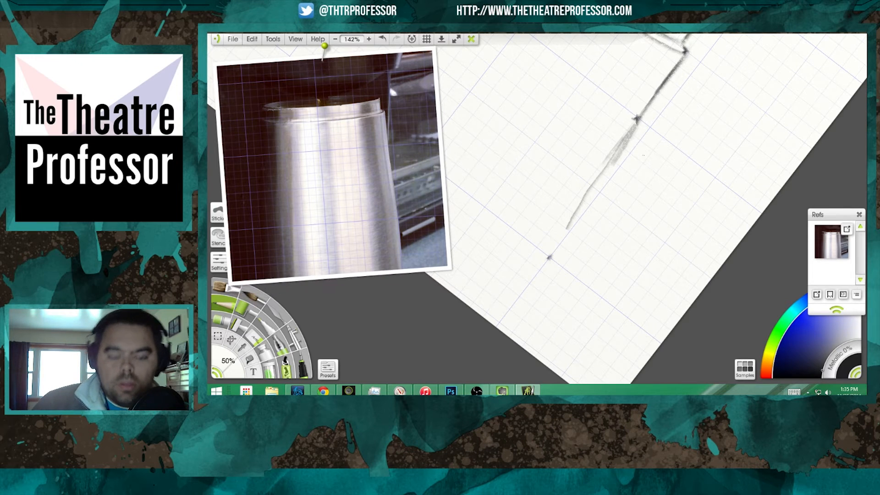
key(ctrl+z)
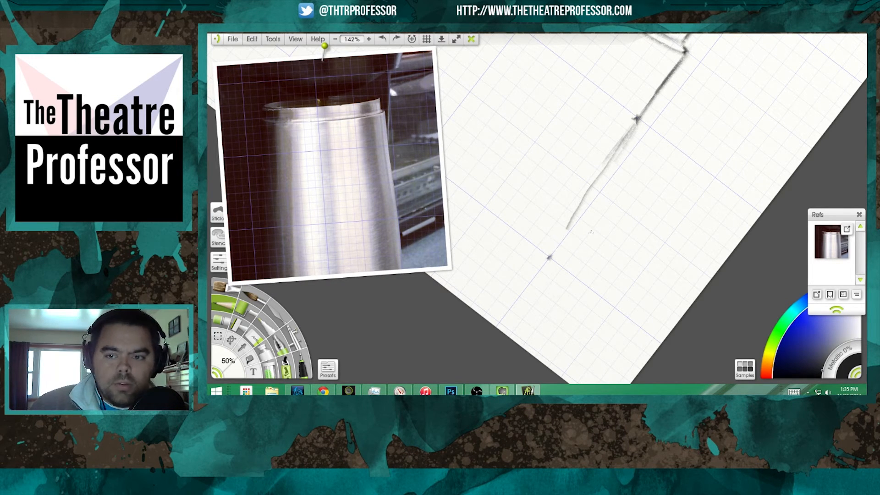
Review the pencil's settings and set its softness to 0%.
click(219, 267)
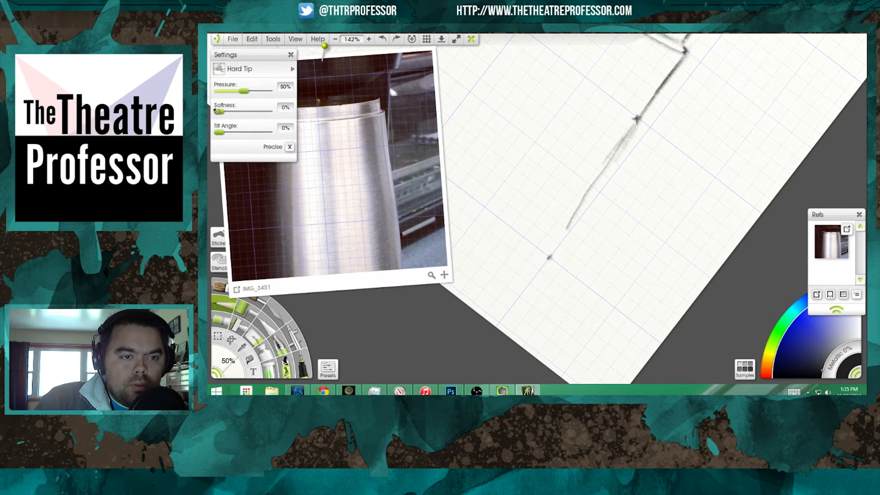
click(219, 111)
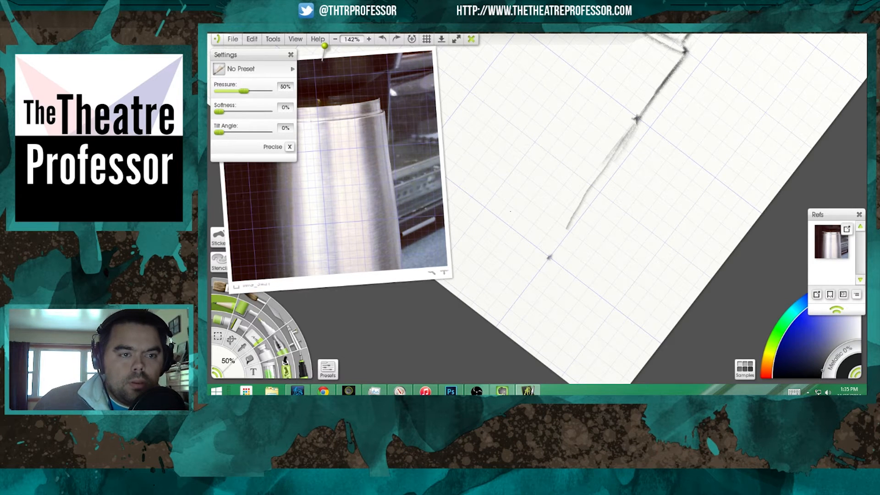
click(291, 55)
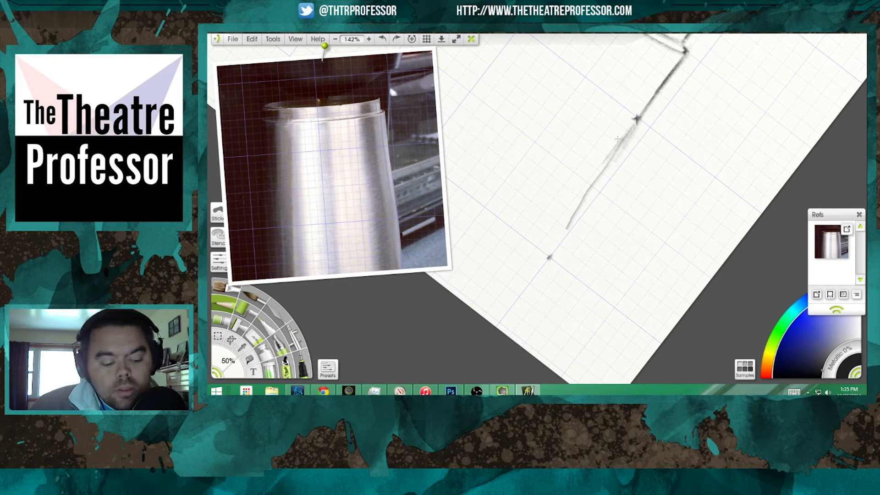
Undo the pencil strokes that extend the cup's right edge below the X mark.
key(ctrl+z)
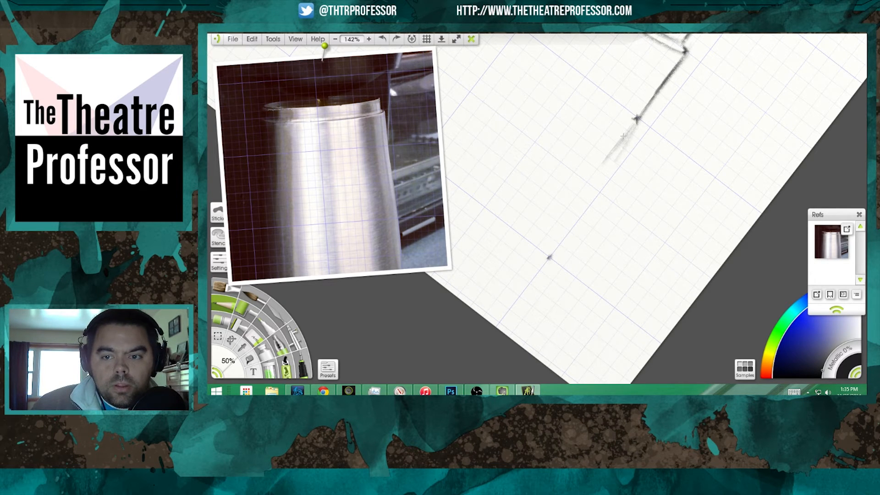
key(ctrl+z)
key(ctrl+z)
key(ctrl+z)
key(ctrl+z)
key(ctrl+z)
key(ctrl+z)
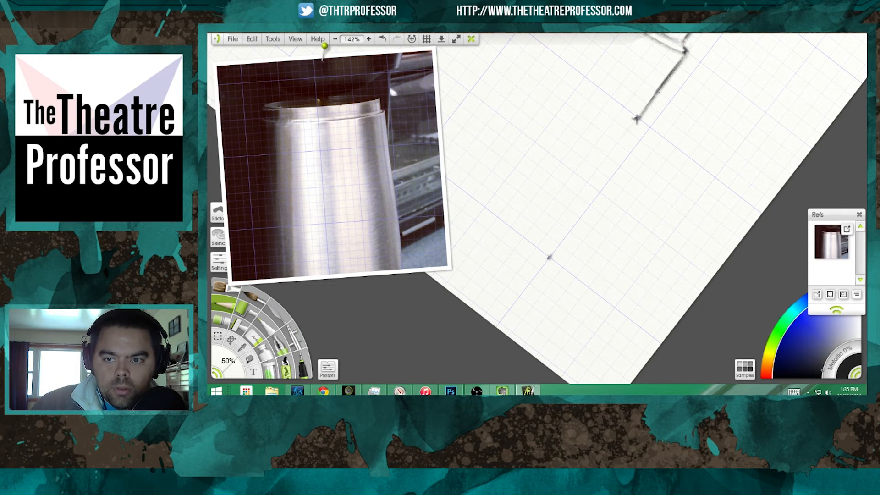
Draw the cup's right edge from the lower X mark through the next grid mark to the canvas's bottom edge, then darken the whole edge.
drag(637, 119, 624, 143)
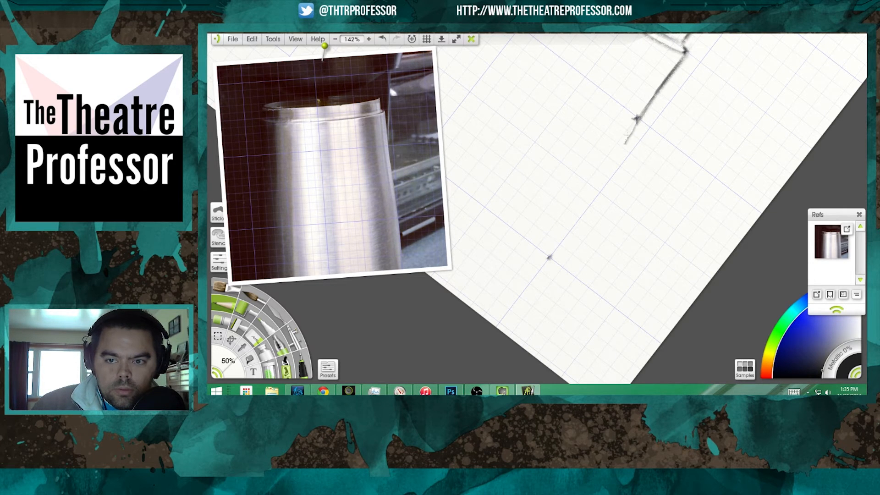
key(ctrl+z)
drag(653, 95, 550, 257)
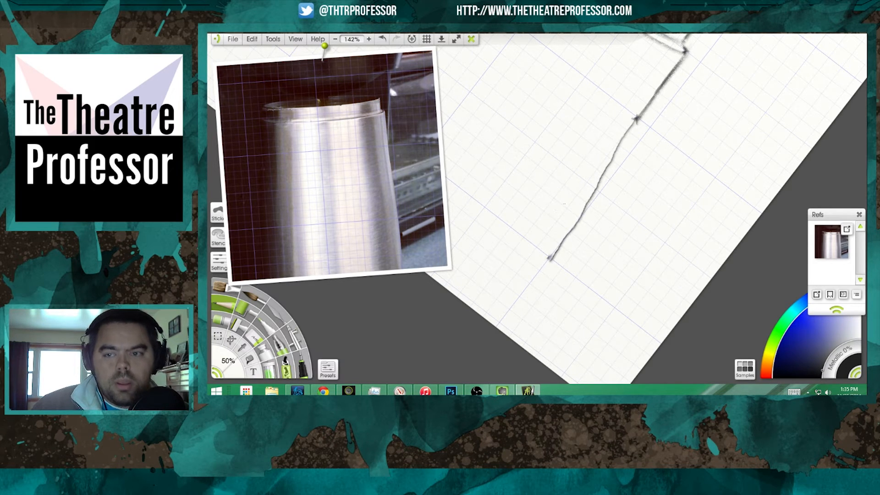
mouse_move(383, 181)
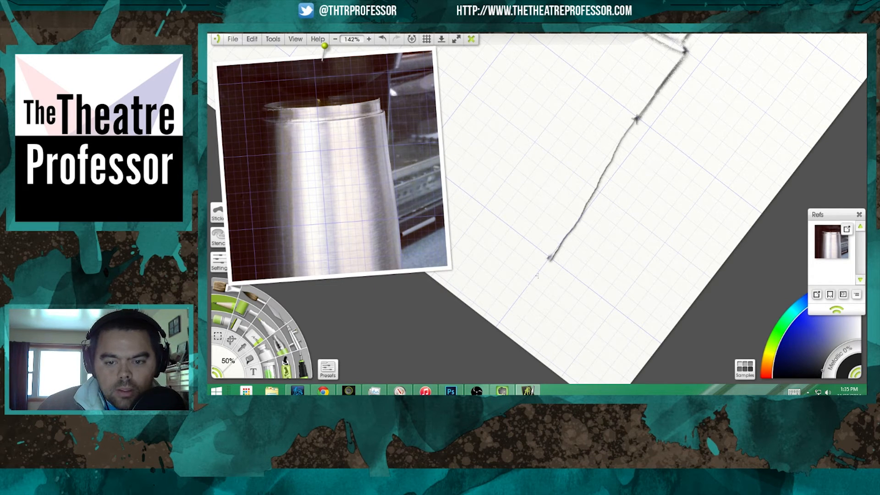
drag(550, 257, 493, 330)
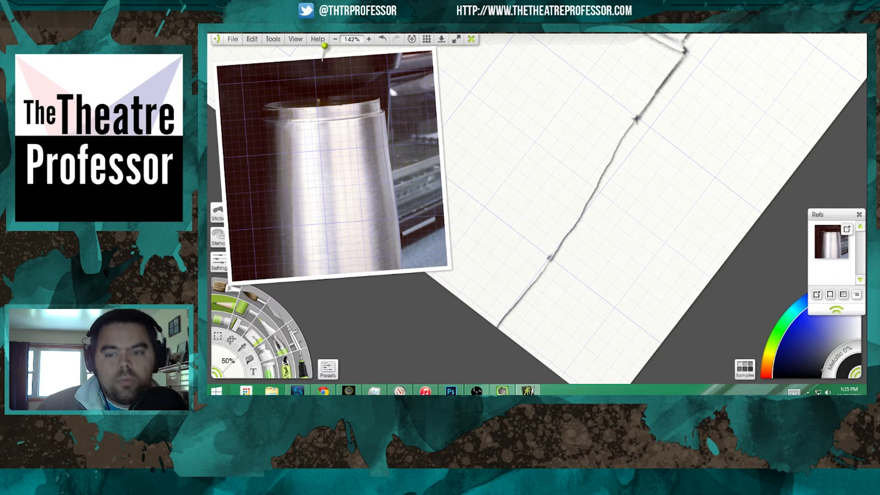
mouse_move(682, 59)
mouse_down()
mouse_move(610, 157)
mouse_move(561, 246)
mouse_move(497, 326)
mouse_up()
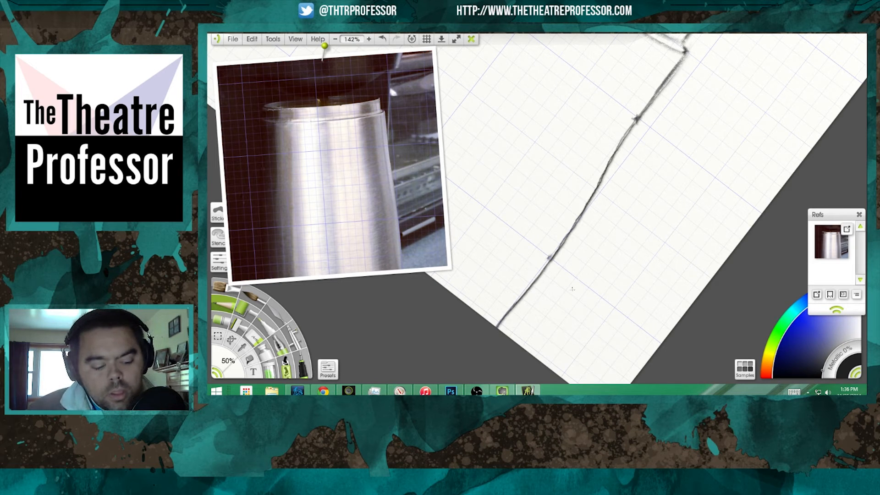
Mark the left end of the rim's base and extend the lower double curve to that mark with pencil strokes.
mouse_move(561, 284)
mouse_down()
mouse_move(600, 255)
mouse_move(709, 347)
mouse_up()
mouse_move(687, 293)
mouse_down()
mouse_move(696, 351)
mouse_move(725, 323)
mouse_move(734, 202)
mouse_move(747, 378)
mouse_up()
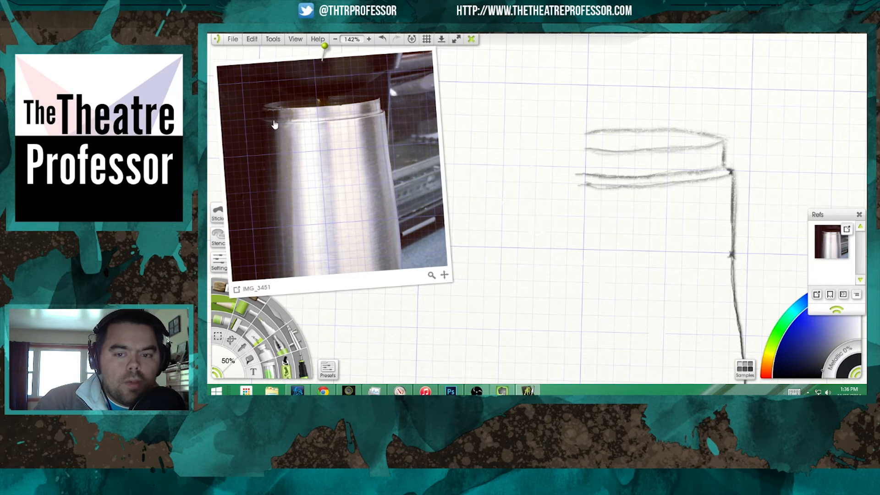
drag(542, 198, 594, 198)
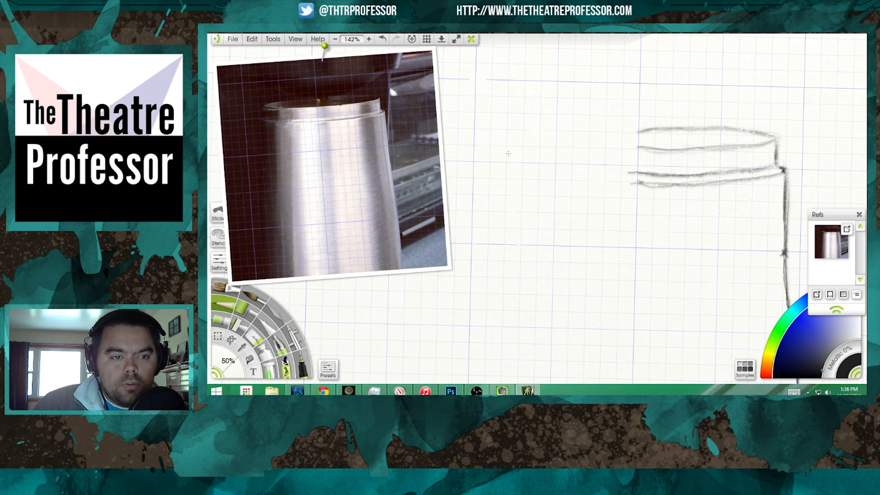
mouse_move(276, 109)
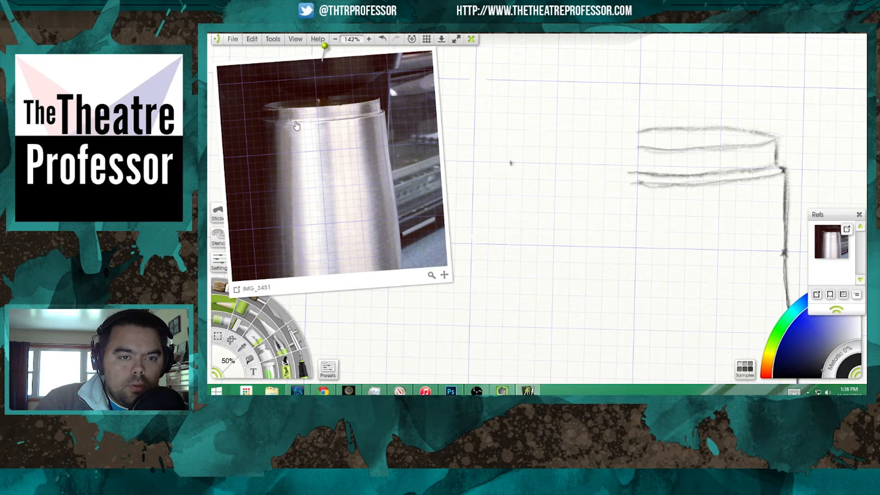
drag(574, 303, 711, 216)
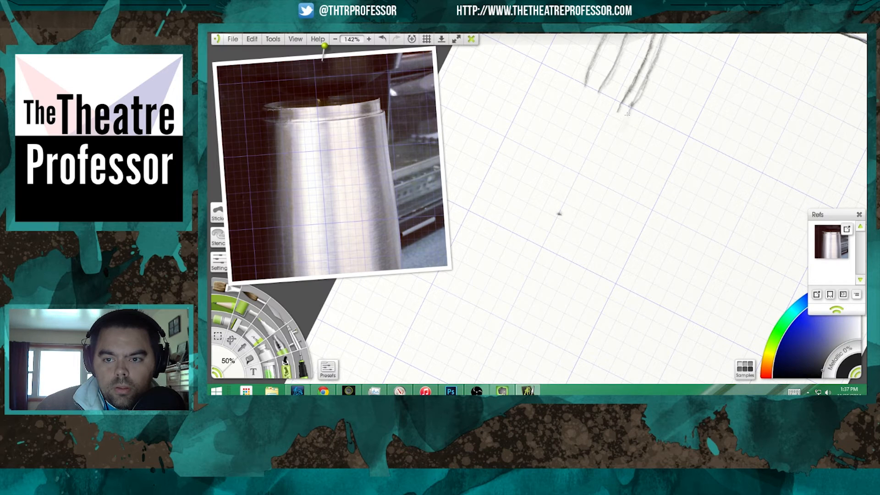
mouse_move(619, 136)
mouse_down()
mouse_move(583, 195)
mouse_move(558, 212)
mouse_move(599, 173)
mouse_move(639, 87)
mouse_move(622, 133)
mouse_move(563, 213)
mouse_up()
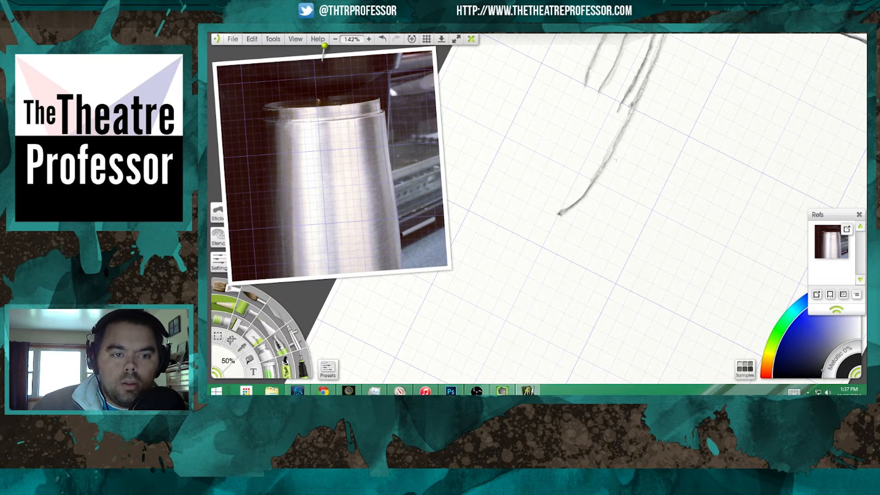
drag(614, 120, 562, 211)
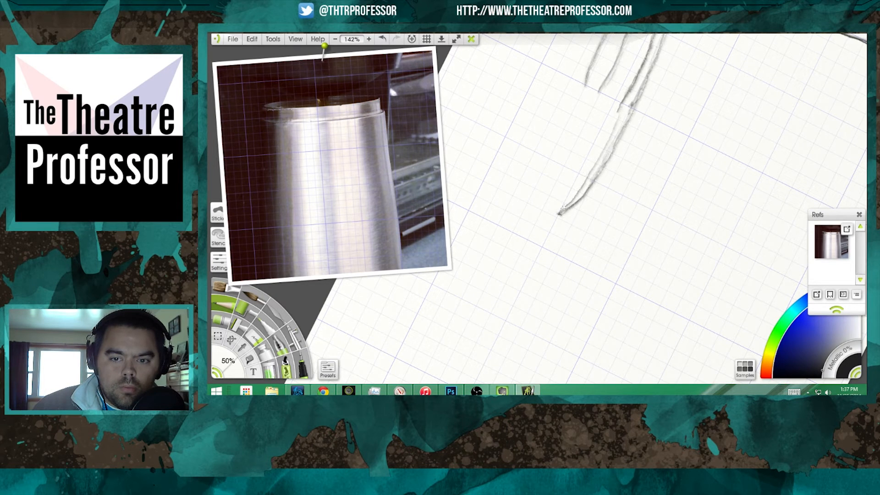
Mark the rim's upper left corner and extend the rim's top curve to it, darkening the existing curve.
mouse_move(306, 123)
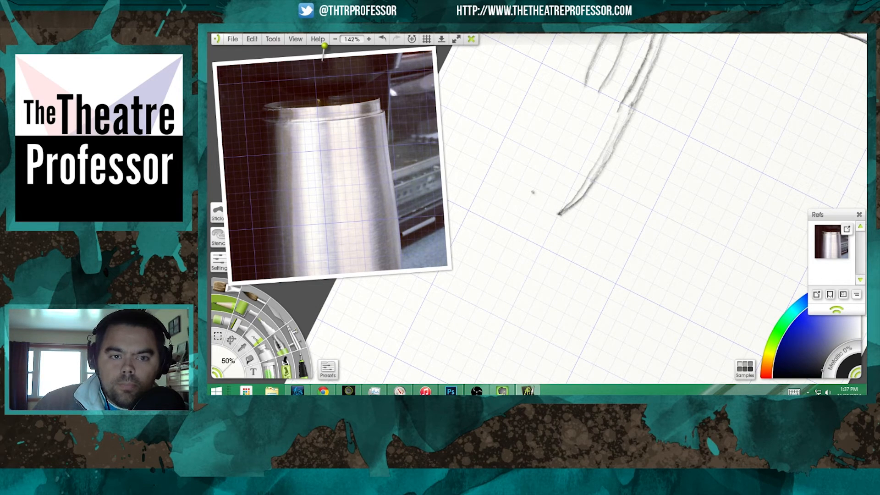
drag(590, 59, 550, 133)
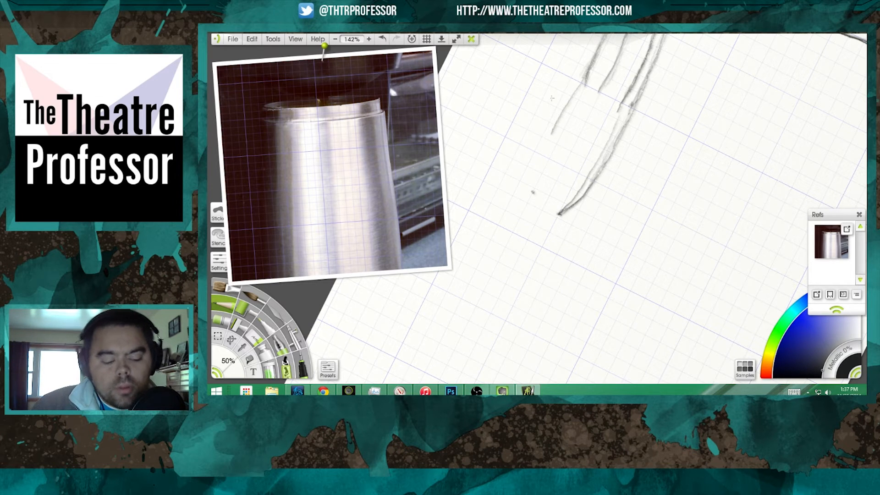
key(ctrl+z)
right_click(570, 112)
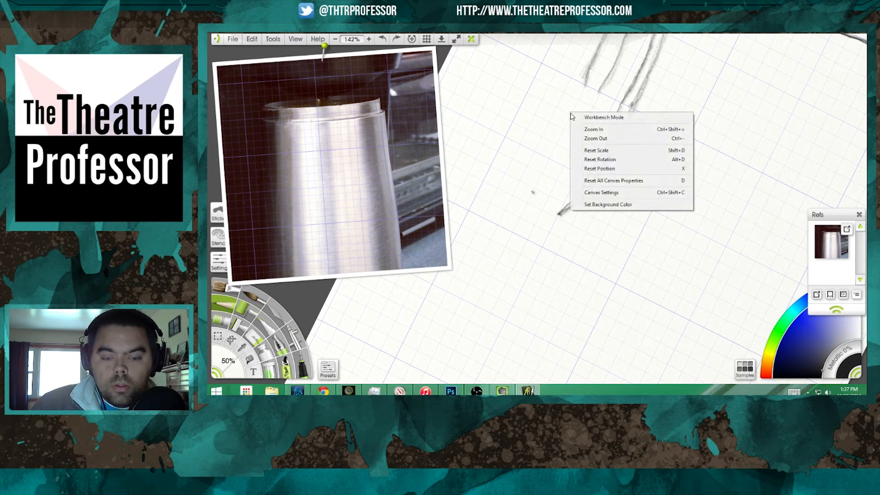
click(554, 130)
scroll(569, 133, down, 3)
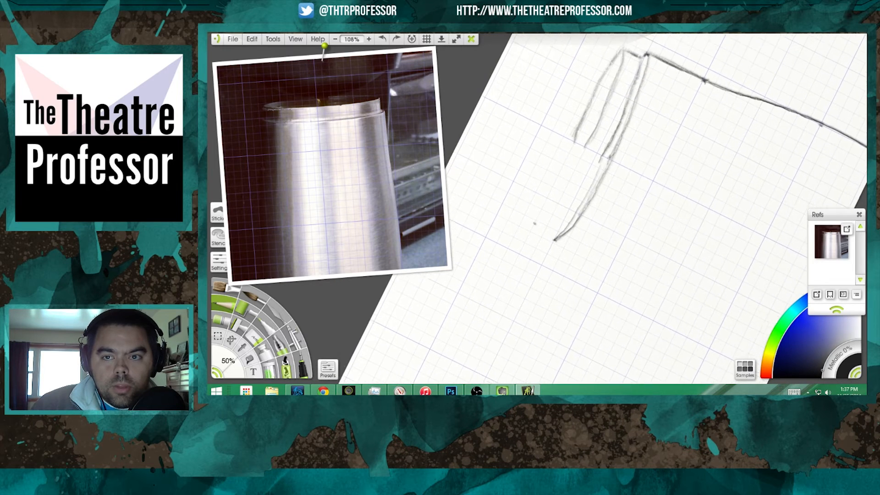
mouse_move(616, 57)
mouse_down()
mouse_move(562, 152)
mouse_move(533, 228)
mouse_move(582, 115)
mouse_up()
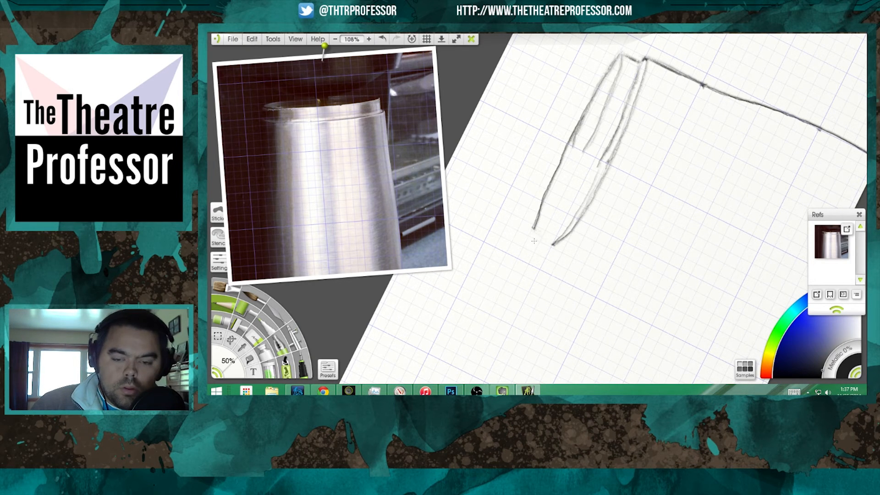
Close the rim's left end with a short line and extend the inner lip curve to the upper left corner, darkening it.
drag(533, 240, 461, 221)
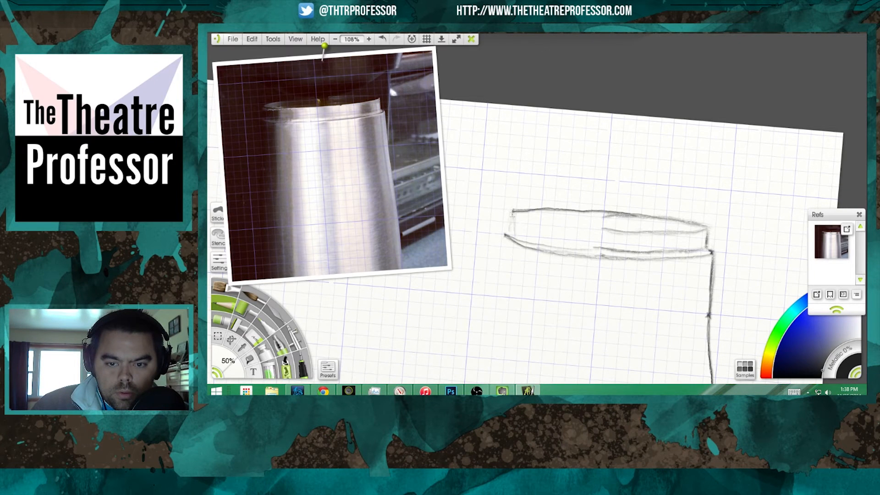
mouse_move(512, 214)
mouse_down()
mouse_move(518, 244)
mouse_move(563, 237)
mouse_up()
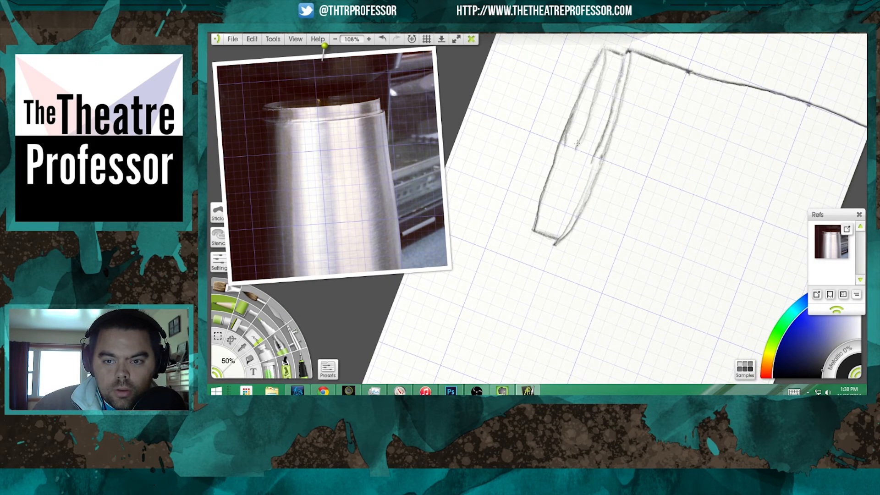
mouse_move(576, 143)
mouse_down()
mouse_move(533, 230)
mouse_move(544, 219)
mouse_up()
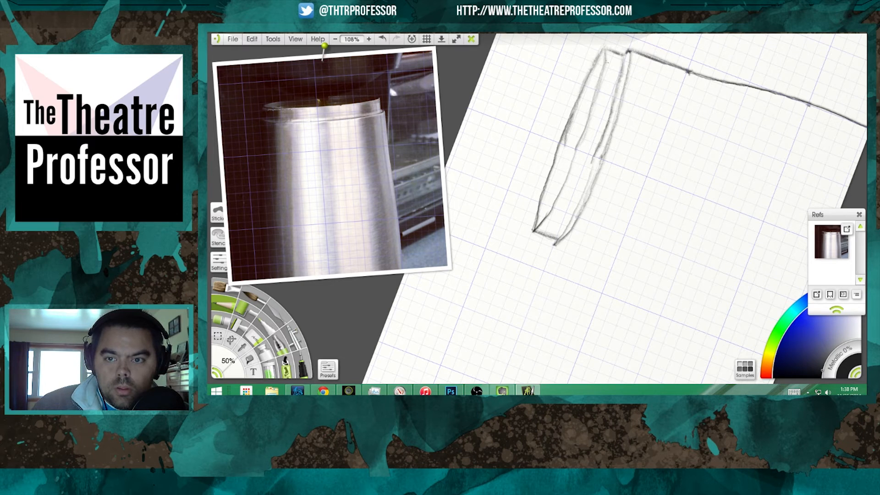
mouse_move(605, 50)
mouse_down()
mouse_move(565, 180)
mouse_move(532, 229)
mouse_move(535, 212)
mouse_move(534, 231)
mouse_move(548, 171)
mouse_up()
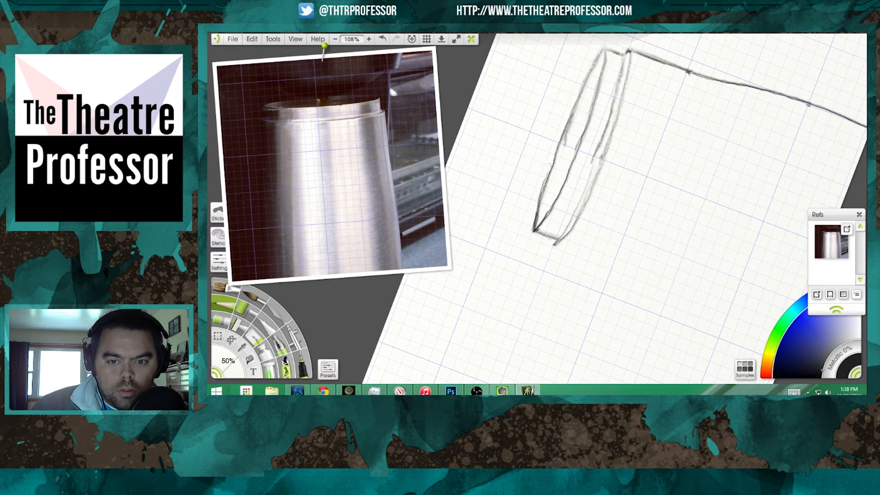
Reposition the reference photo, mark where the cup's left side meets the canvas's bottom edge, and draw the left edge down to that mark.
mouse_move(567, 259)
mouse_down()
mouse_move(714, 298)
mouse_move(705, 284)
mouse_move(724, 284)
mouse_move(761, 125)
mouse_up()
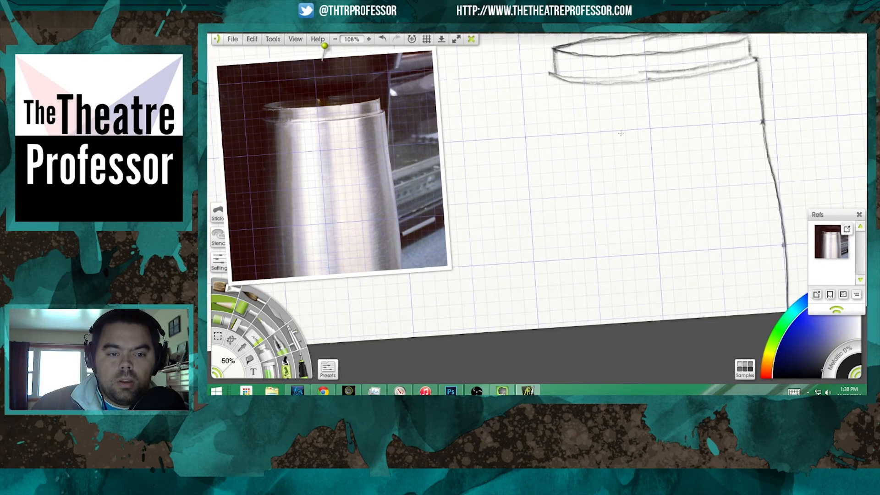
drag(373, 222, 386, 214)
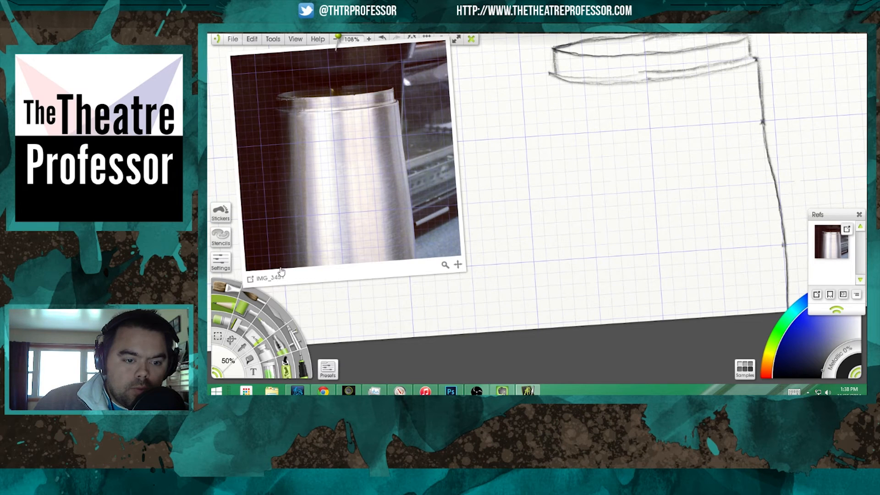
drag(281, 271, 283, 273)
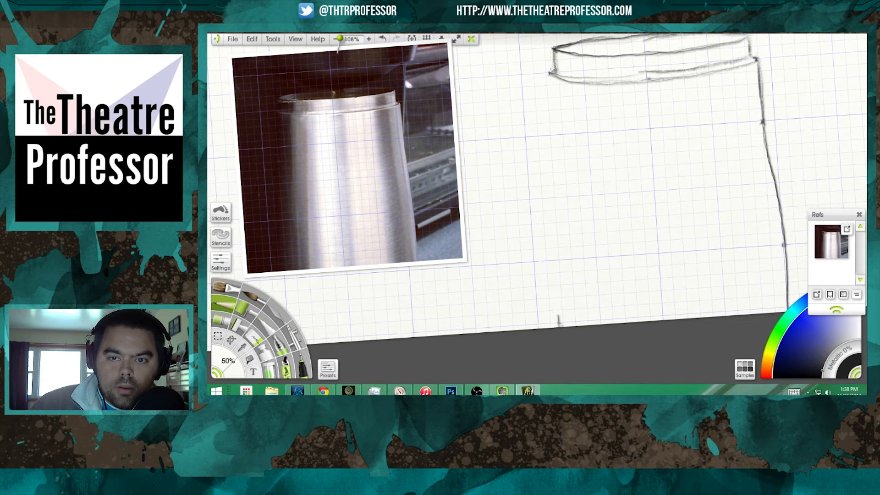
drag(548, 78, 550, 98)
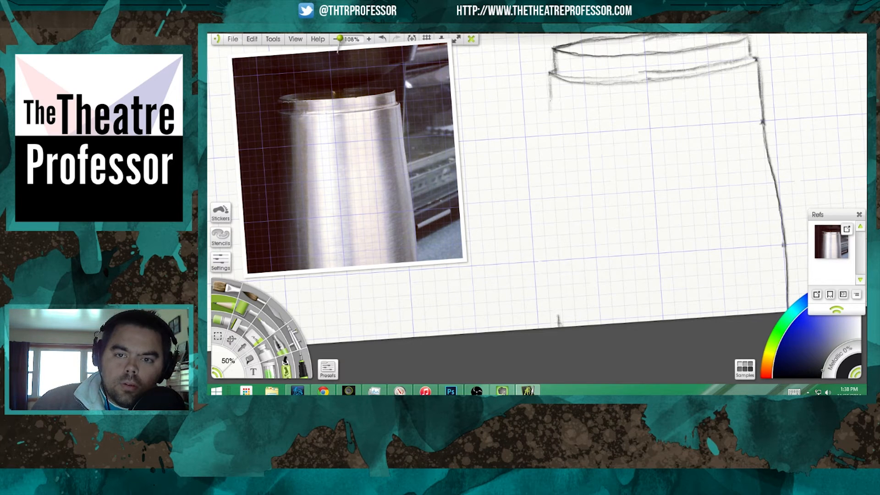
drag(550, 102, 552, 140)
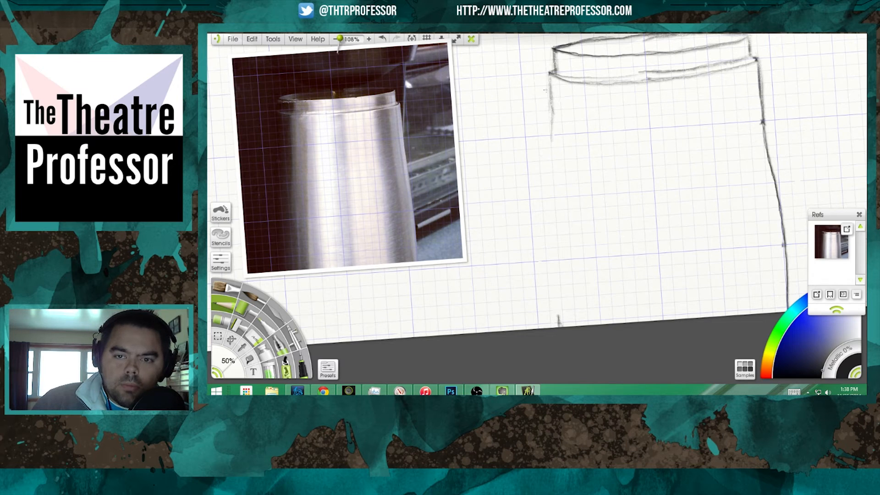
drag(549, 100, 549, 261)
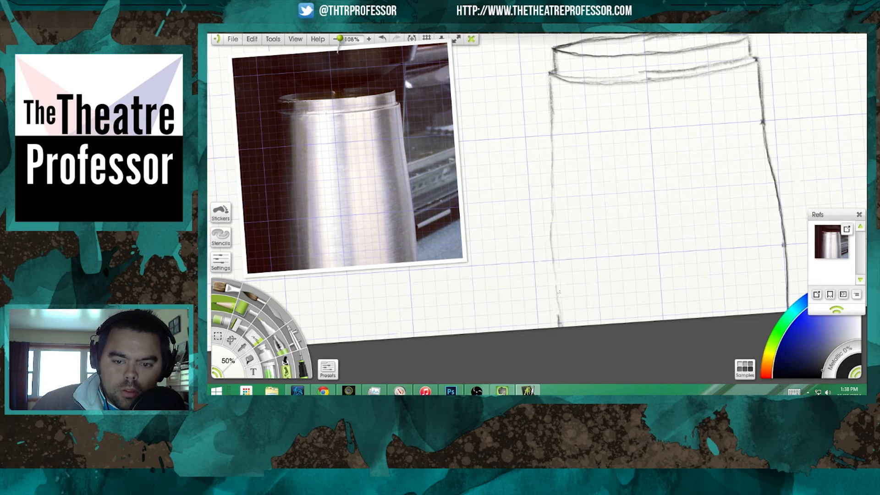
mouse_move(557, 328)
mouse_down()
mouse_move(547, 244)
mouse_move(550, 74)
mouse_up()
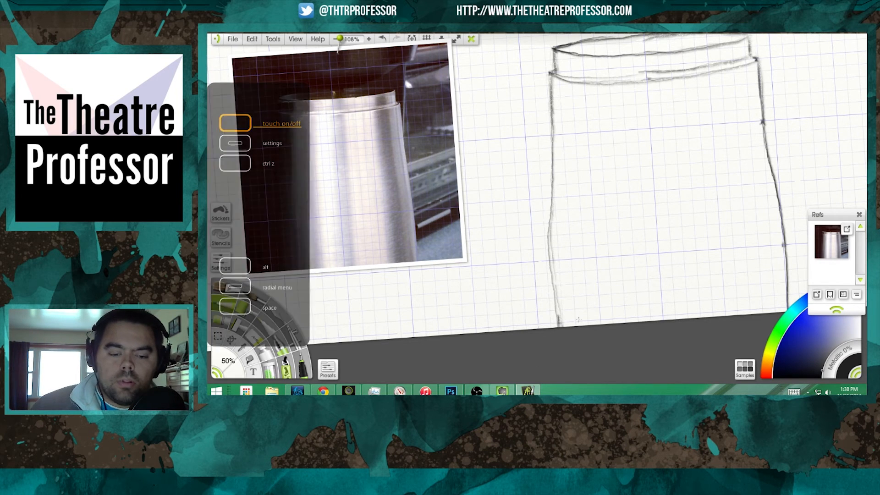
Retrace the lower part of the cup's left edge to smooth and darken it.
scroll(570, 372, down, 2)
scroll(536, 206, down, 2)
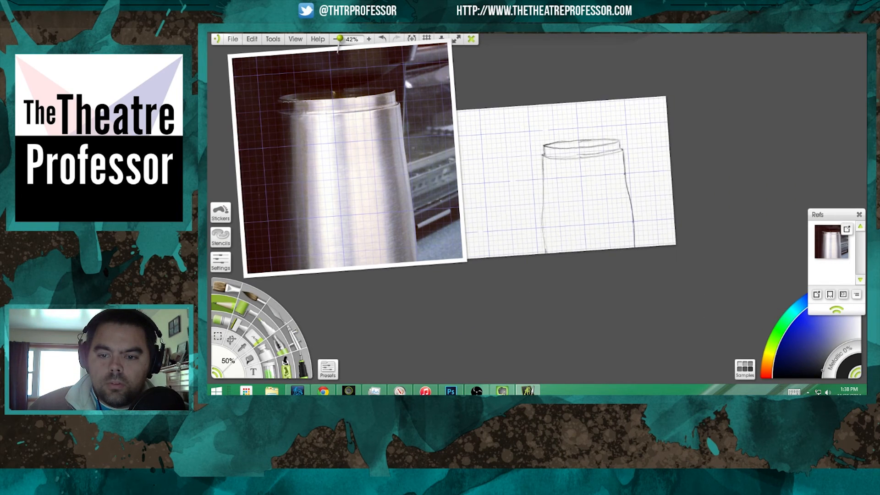
scroll(596, 251, up, 2)
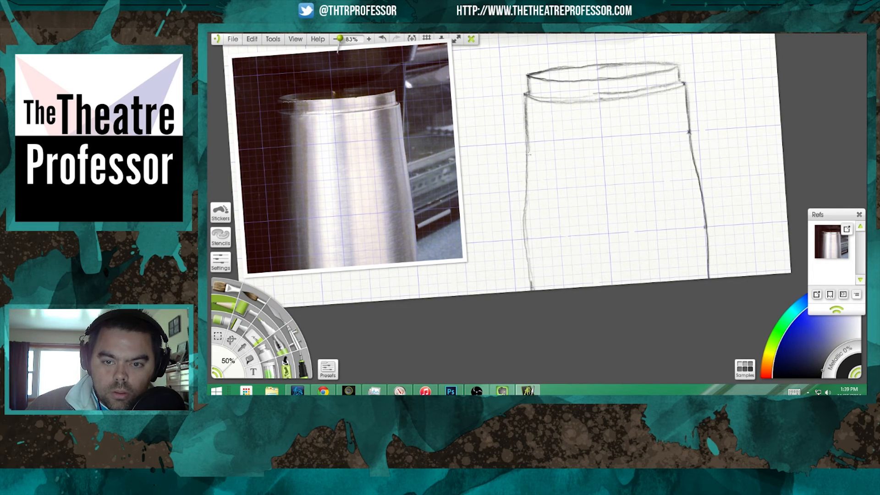
drag(528, 154, 528, 284)
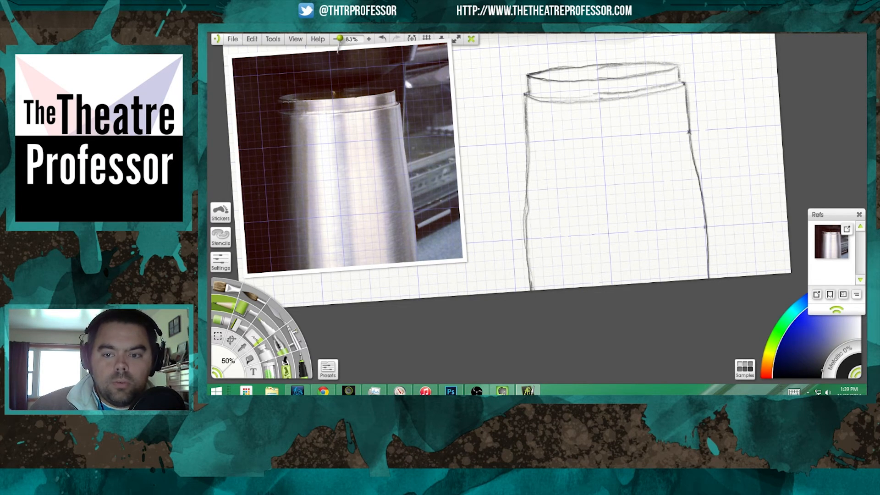
Draw a near-vertical line from the major grid intersection above the rim's right side to the X mark on the cup's right edge, and darken it.
scroll(539, 200, down, 3)
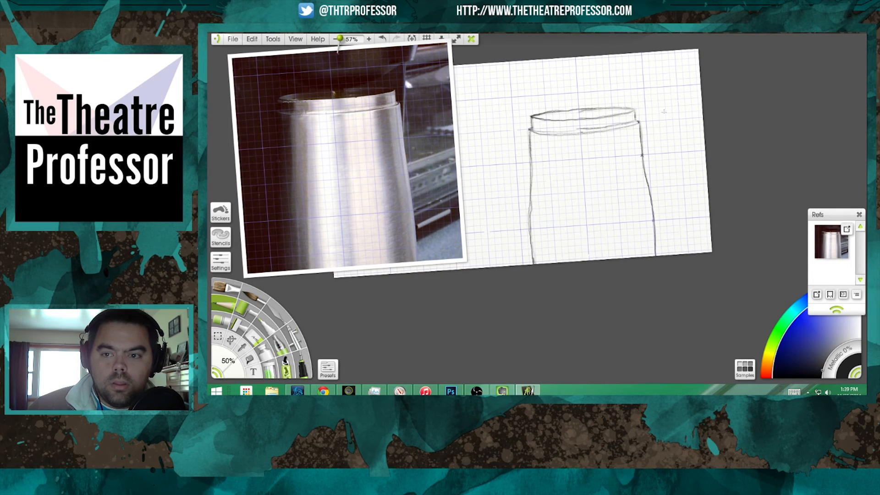
scroll(663, 111, up, 5)
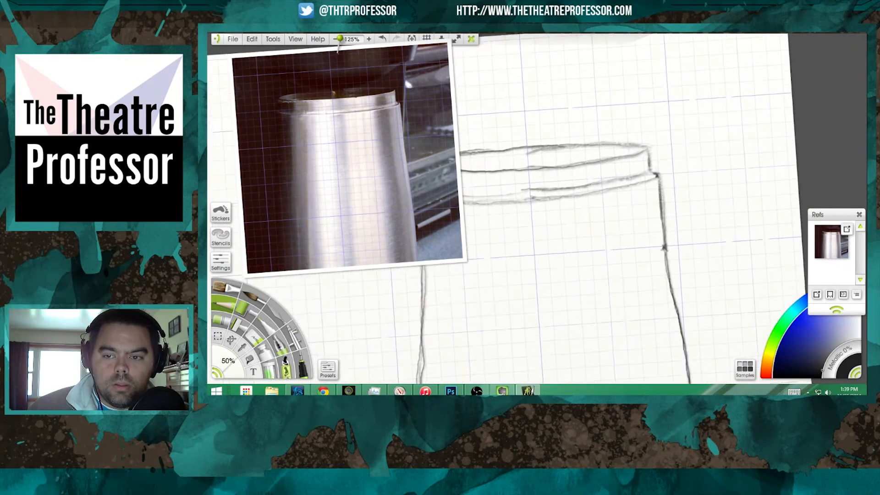
scroll(664, 111, up, 1)
drag(664, 259, 601, 263)
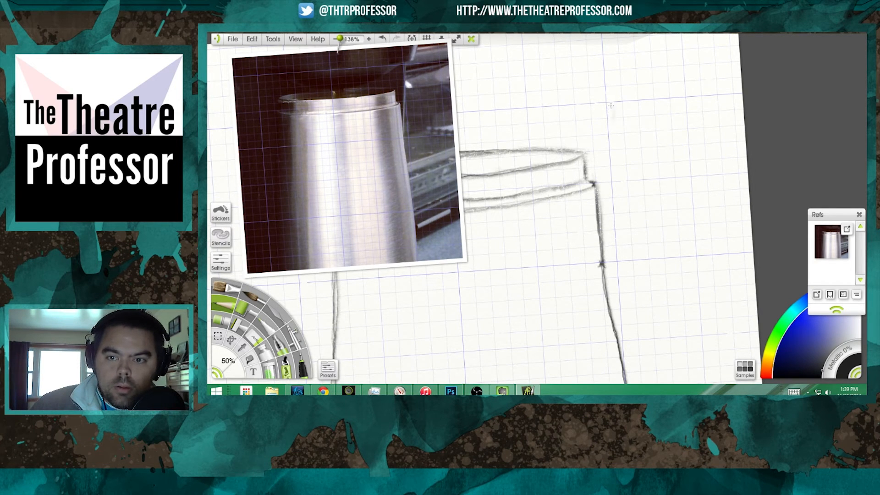
mouse_move(611, 105)
mouse_down()
mouse_move(604, 264)
mouse_move(612, 228)
mouse_up()
drag(613, 102, 602, 265)
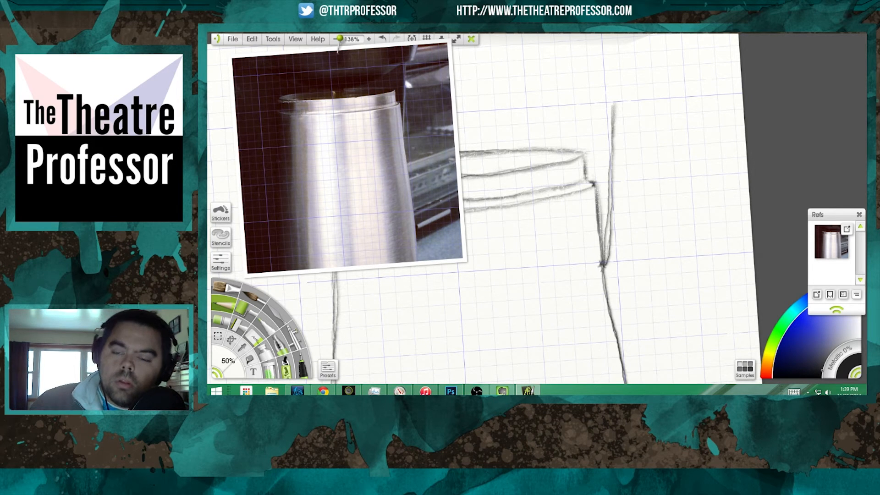
drag(613, 108, 603, 271)
drag(602, 271, 607, 208)
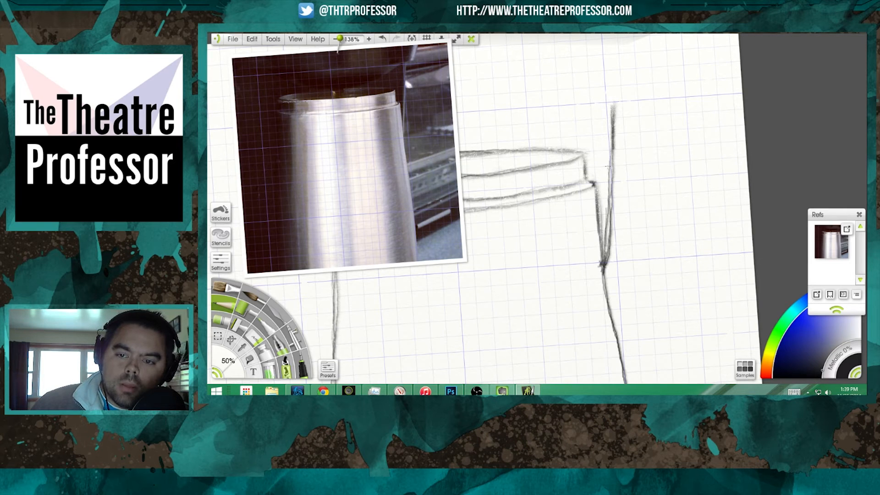
Reposition the reference photo to show the machine above the cup and draw a short horizontal line rightward from the near-vertical line's upper end.
mouse_move(613, 107)
mouse_down()
mouse_move(616, 143)
mouse_move(611, 125)
mouse_up()
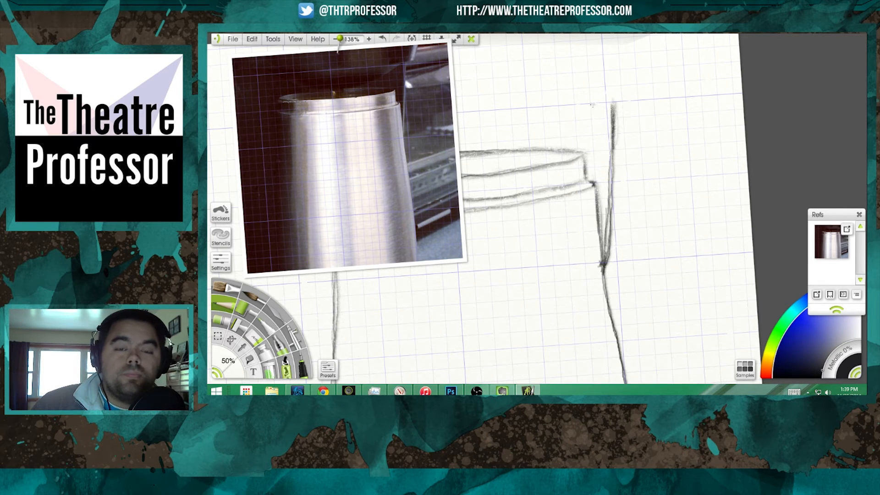
drag(601, 88, 597, 123)
mouse_move(466, 268)
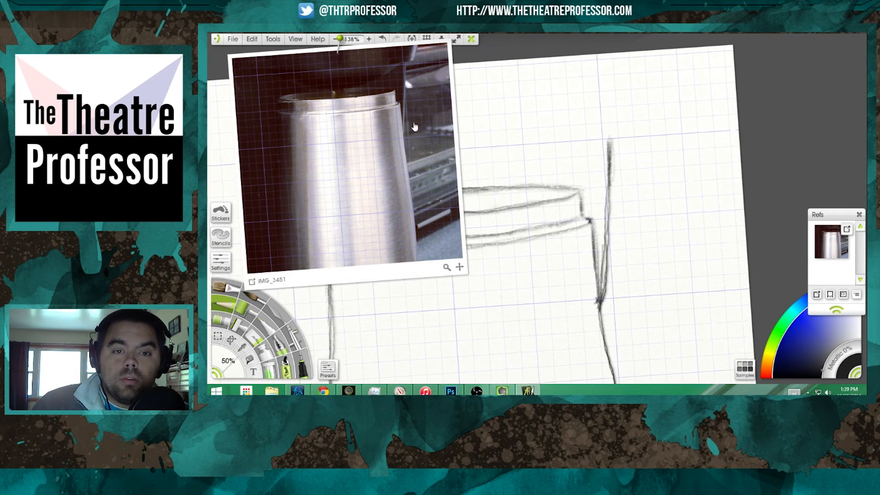
drag(447, 268, 444, 336)
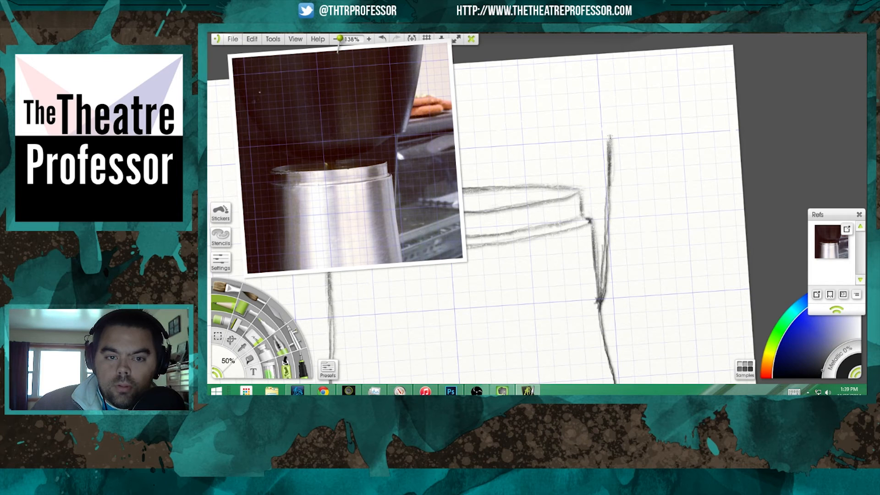
drag(610, 136, 622, 132)
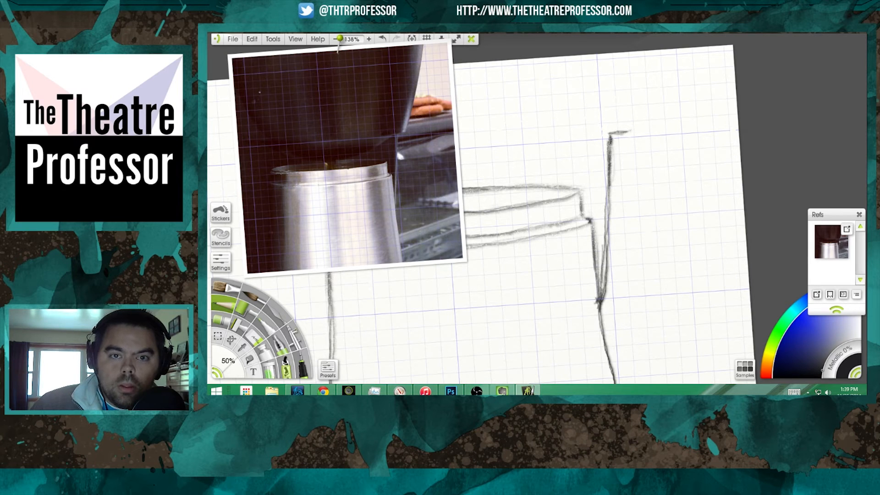
Draw a slanted line from the short horizontal line's right end up to the canvas's top edge, and darken it.
drag(431, 120, 434, 130)
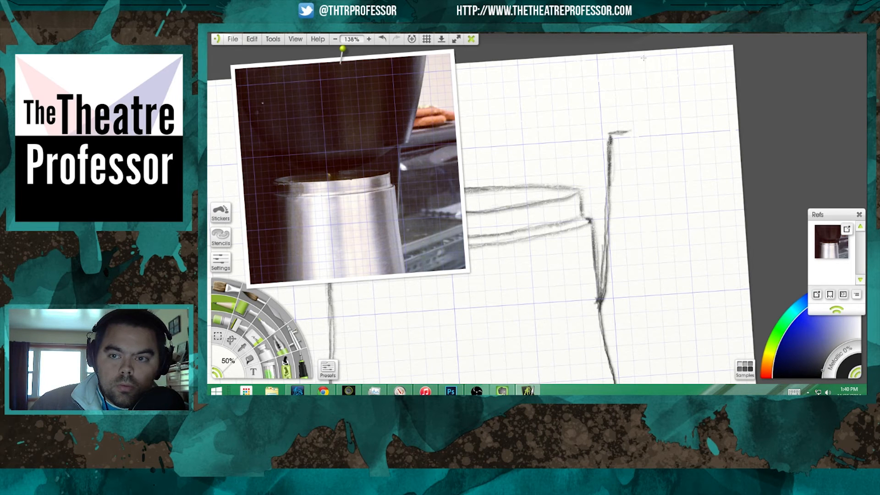
mouse_move(644, 58)
mouse_down()
mouse_move(629, 134)
mouse_move(647, 50)
mouse_move(640, 76)
mouse_up()
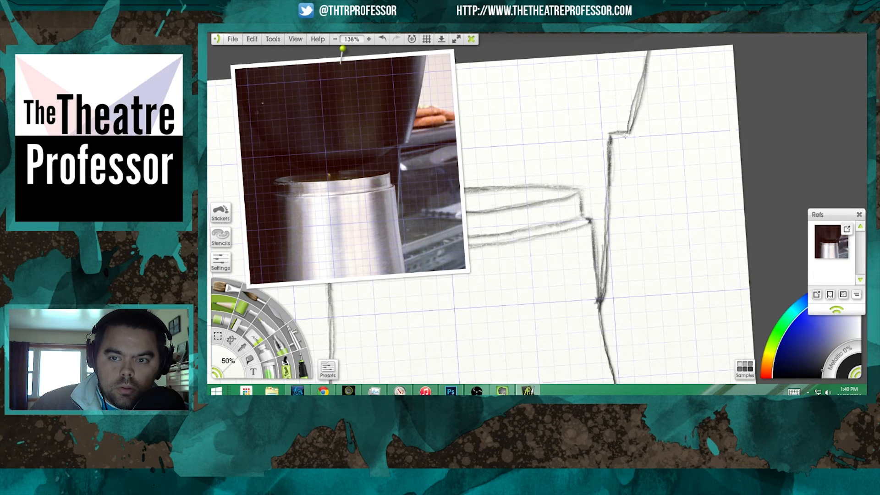
drag(625, 135, 647, 52)
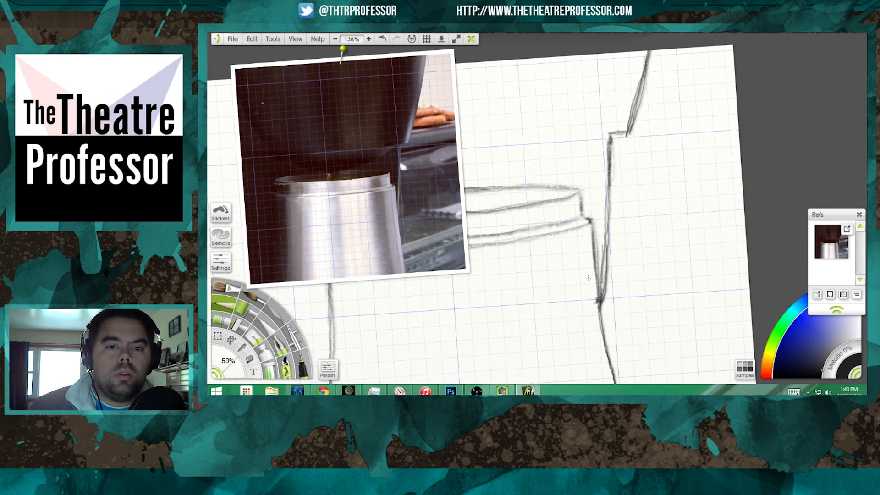
Move the reference photo to the cup's body, set the pencil size to 4%, and draw a faint shading boundary inside the cup's right edge.
scroll(588, 277, down, 5)
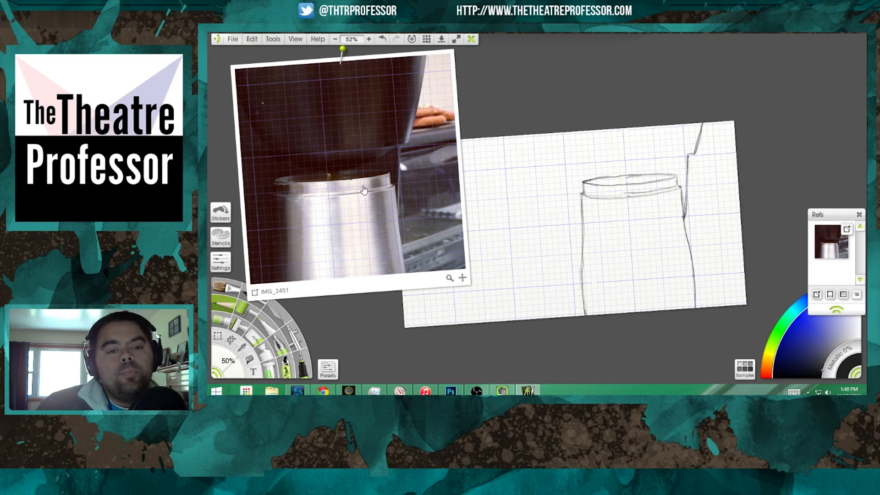
drag(462, 278, 465, 174)
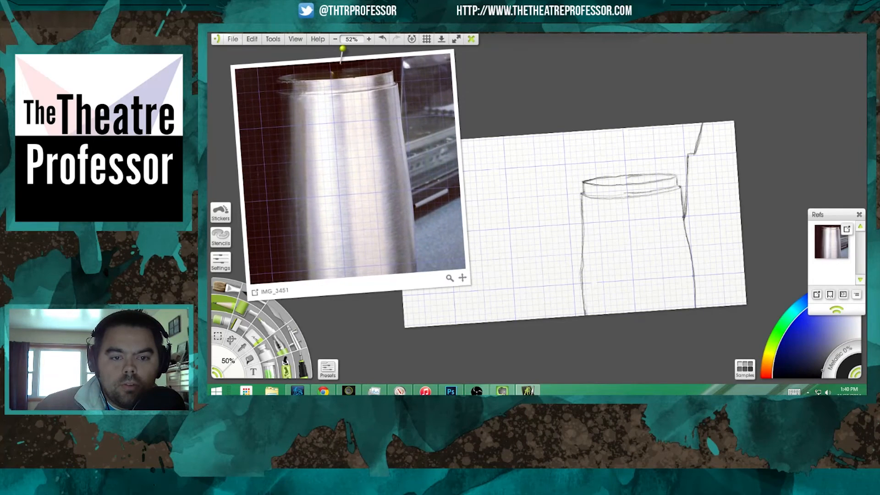
drag(625, 250, 591, 234)
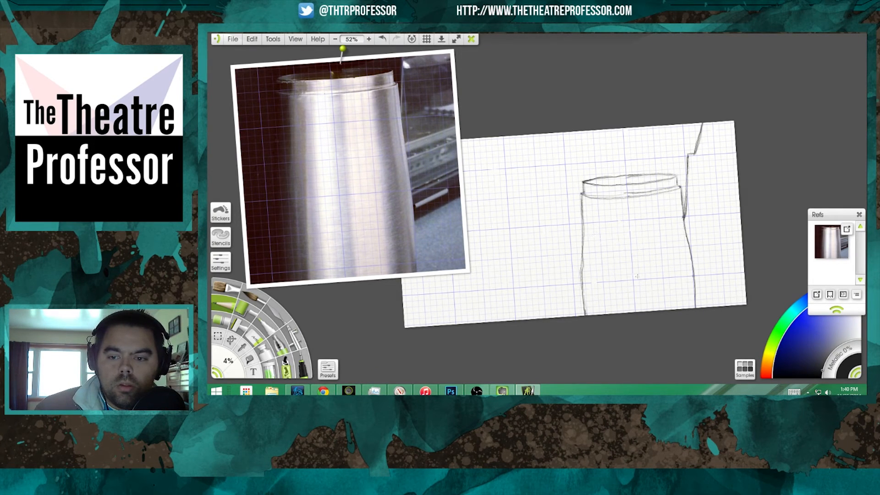
scroll(612, 267, up, 5)
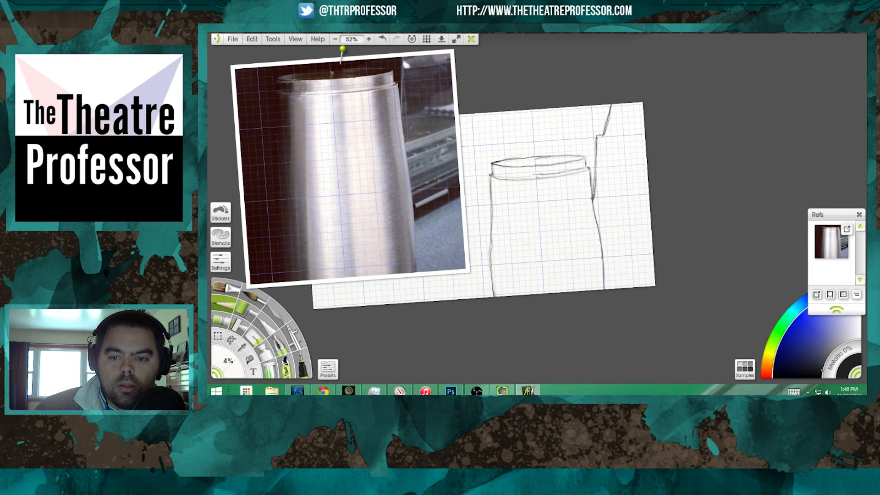
drag(596, 275, 571, 148)
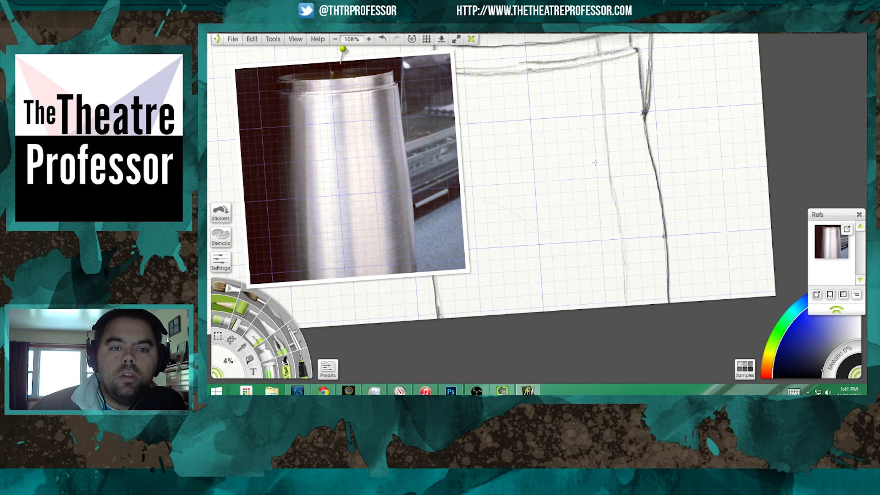
Draw two more faint shading boundaries down the cup's body to the left of the first, rotating the canvas for the long strokes.
drag(573, 184, 612, 163)
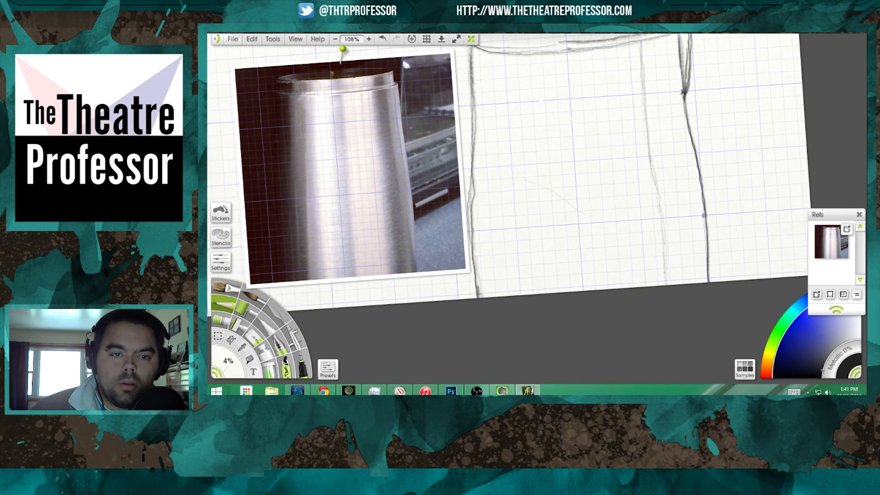
drag(592, 107, 578, 139)
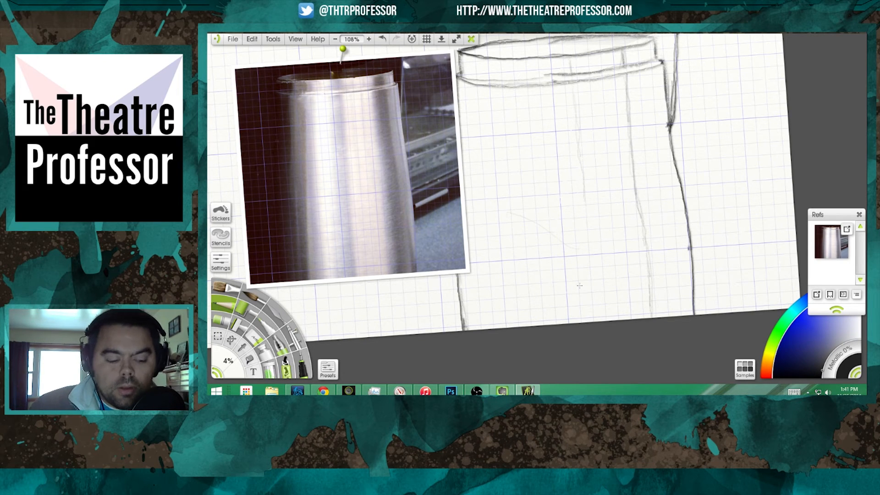
drag(599, 276, 523, 277)
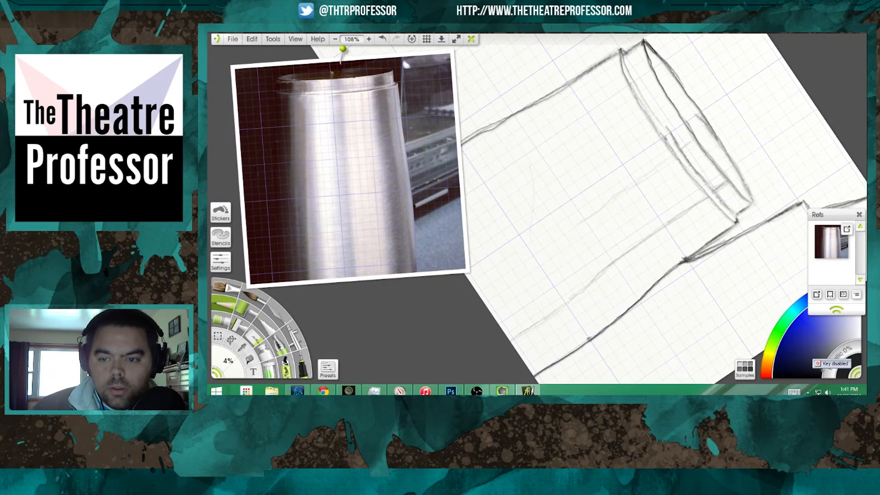
drag(665, 229, 626, 140)
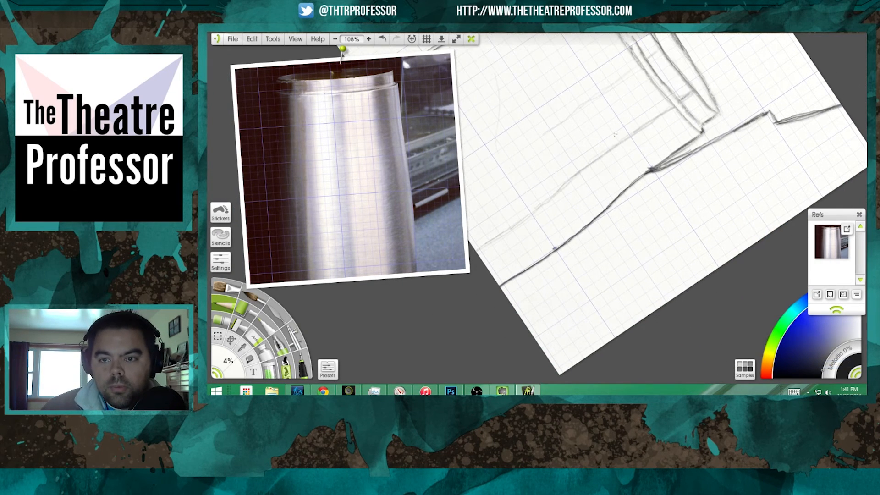
drag(598, 175, 639, 177)
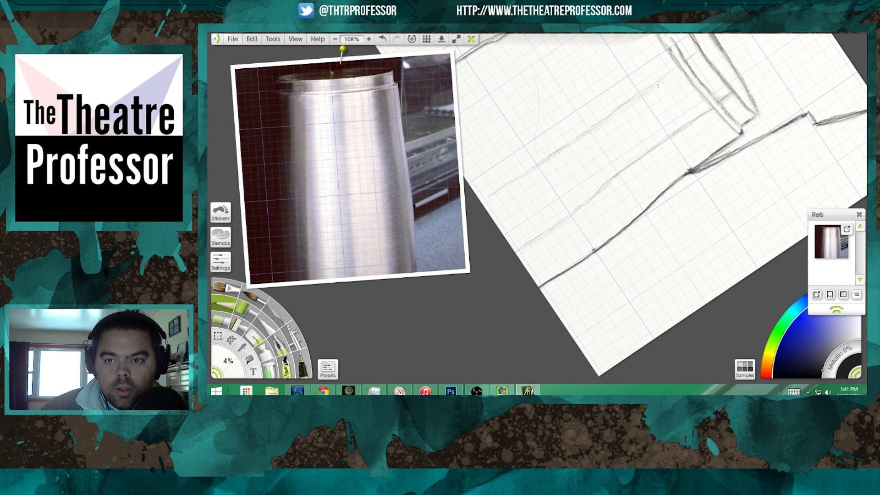
drag(563, 148, 603, 162)
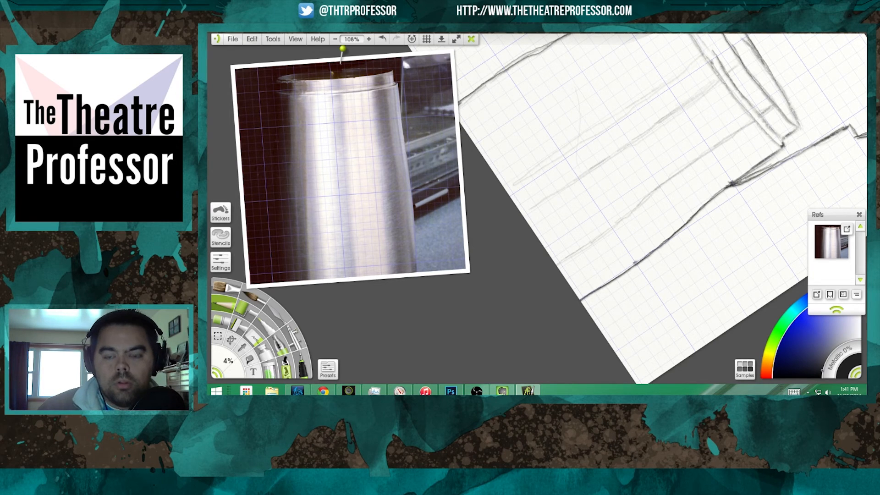
mouse_move(575, 198)
mouse_down()
mouse_move(576, 208)
mouse_move(565, 182)
mouse_move(576, 203)
mouse_up()
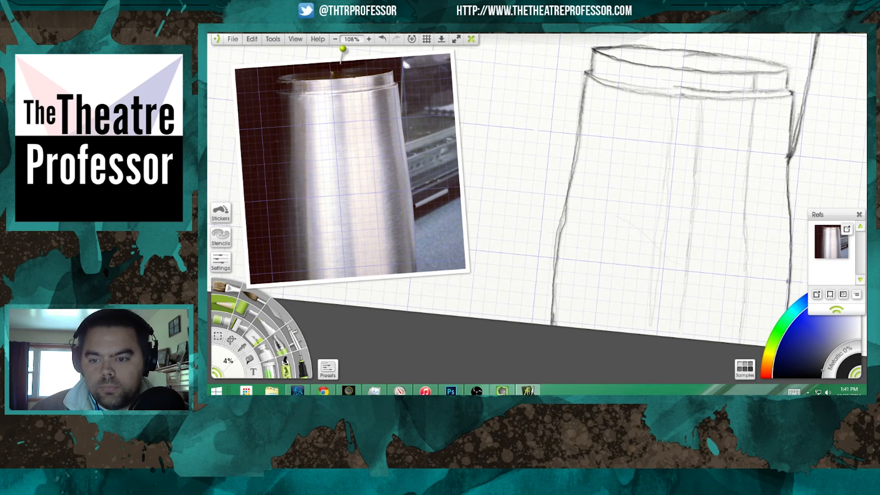
Shrink the reference photo's contents to show the whole coffee maker, and place the zoomed-out canvas clear of the photo.
mouse_move(372, 263)
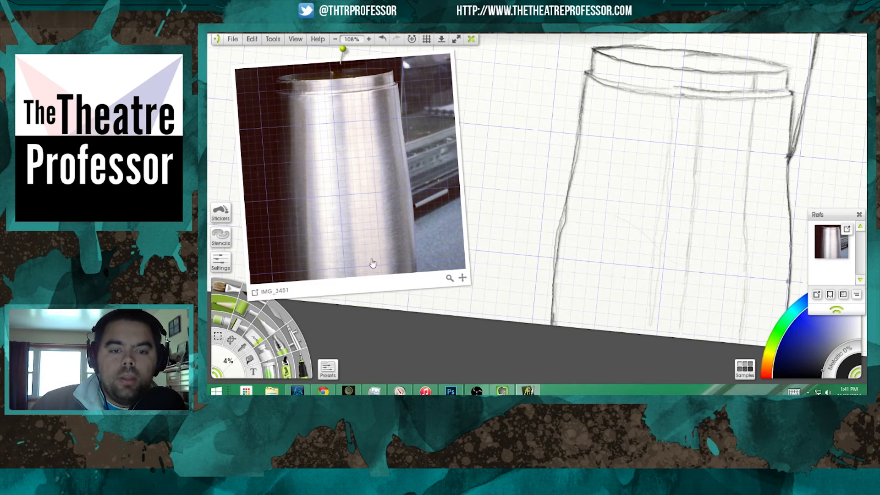
drag(463, 279, 558, 339)
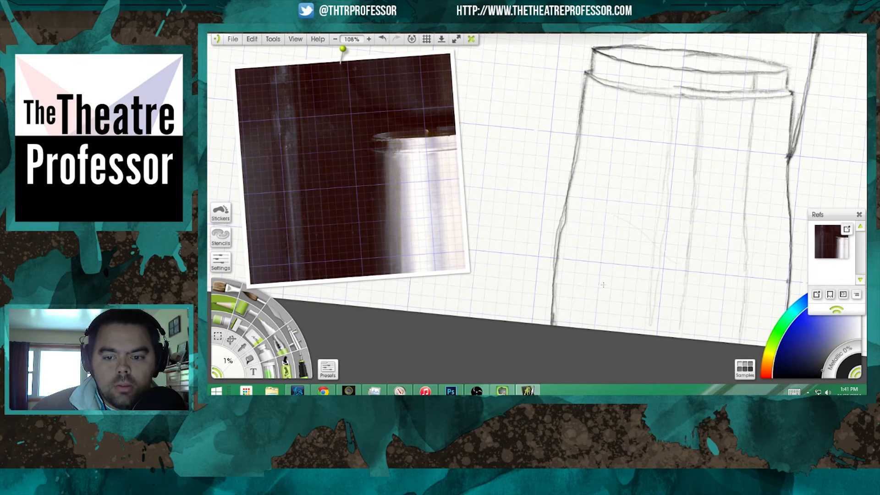
scroll(603, 285, down, 5)
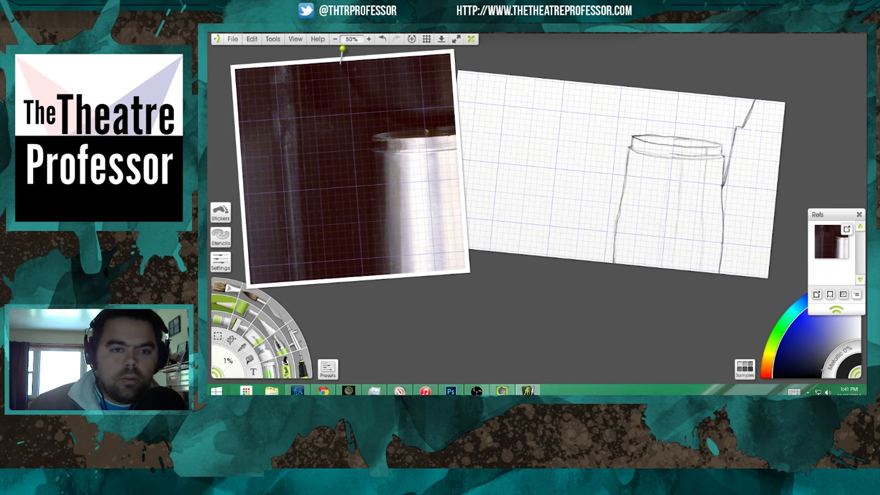
mouse_move(339, 245)
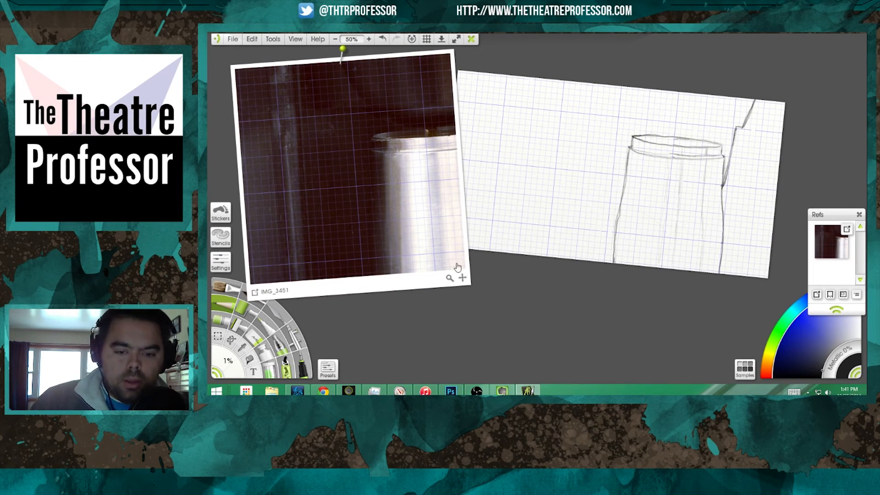
mouse_move(447, 277)
mouse_down()
mouse_move(429, 283)
mouse_move(459, 261)
mouse_move(447, 284)
mouse_up()
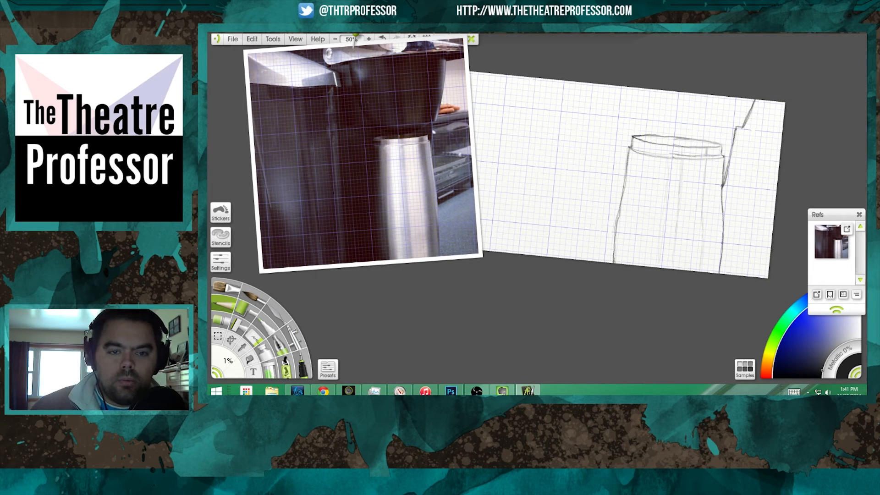
drag(568, 233, 607, 237)
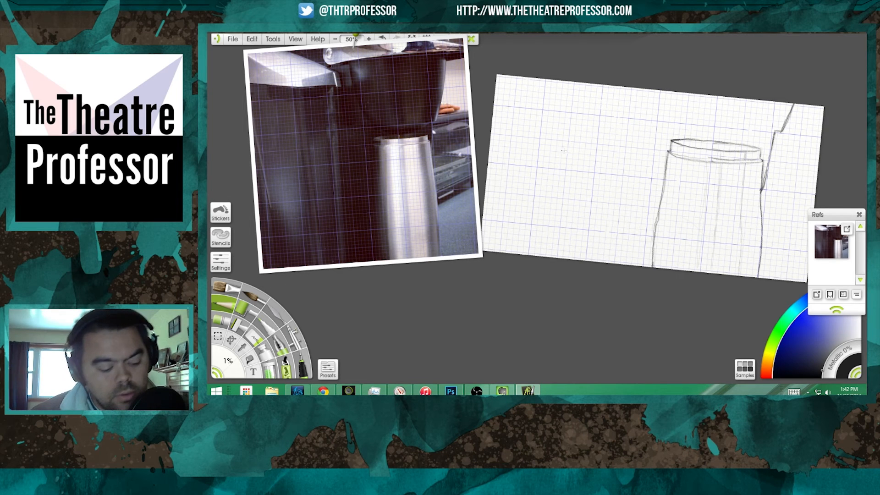
Sample a grey from the cup's right side in the reference photo and select the paint brush at 50% for the cup's lower right.
click(434, 241)
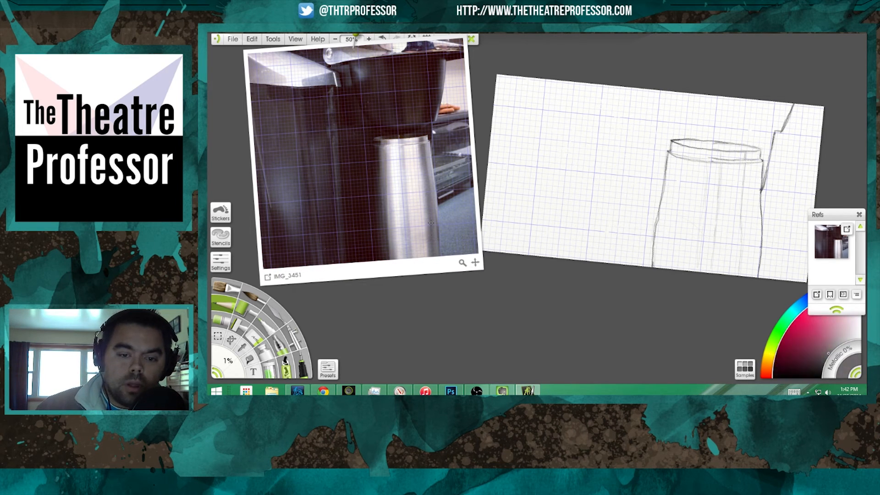
click(430, 223)
click(430, 221)
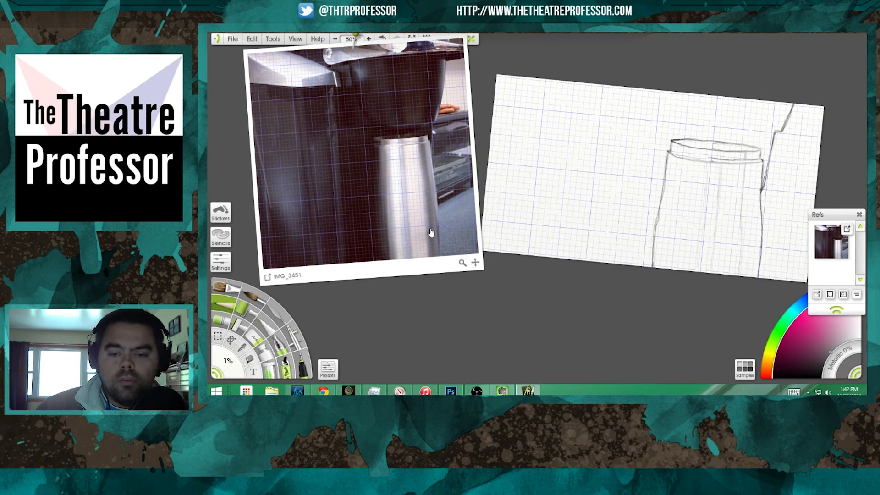
click(227, 288)
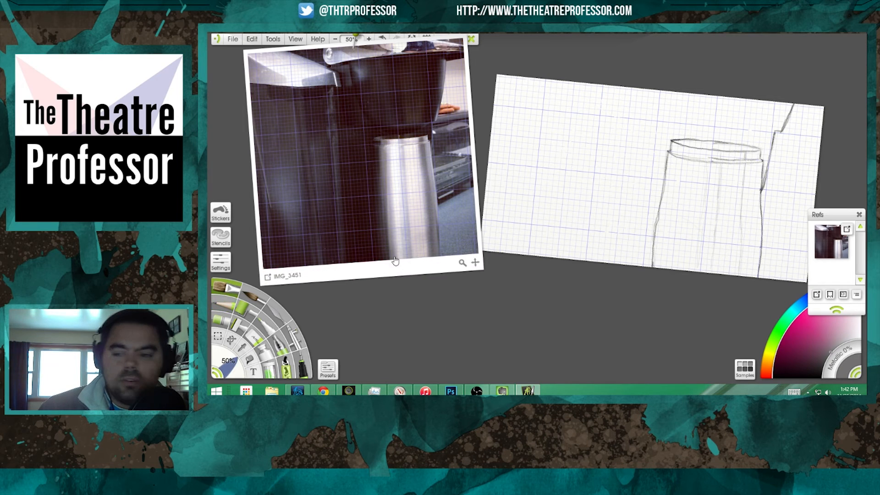
drag(683, 267, 576, 249)
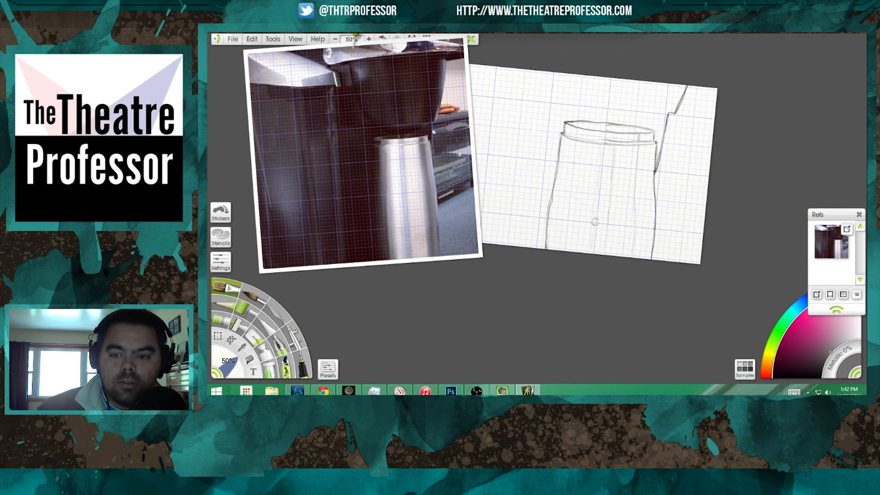
scroll(599, 188, up, 5)
drag(693, 246, 513, 233)
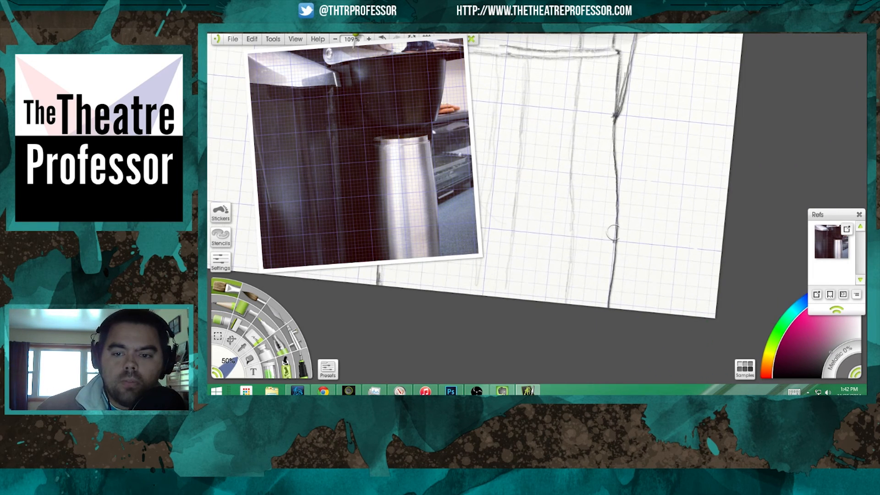
Undo the grey test stroke on the cup's lower right, and place the sketch layer above the blank layer.
drag(581, 236, 578, 267)
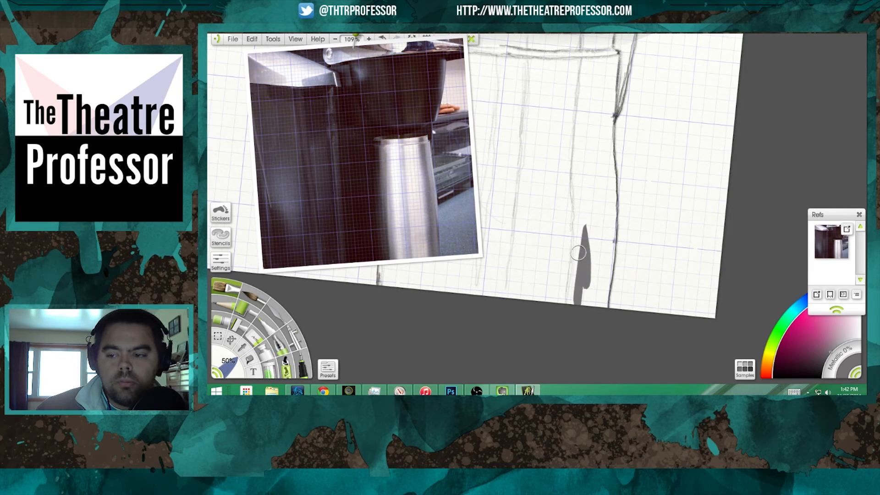
key(ctrl+z)
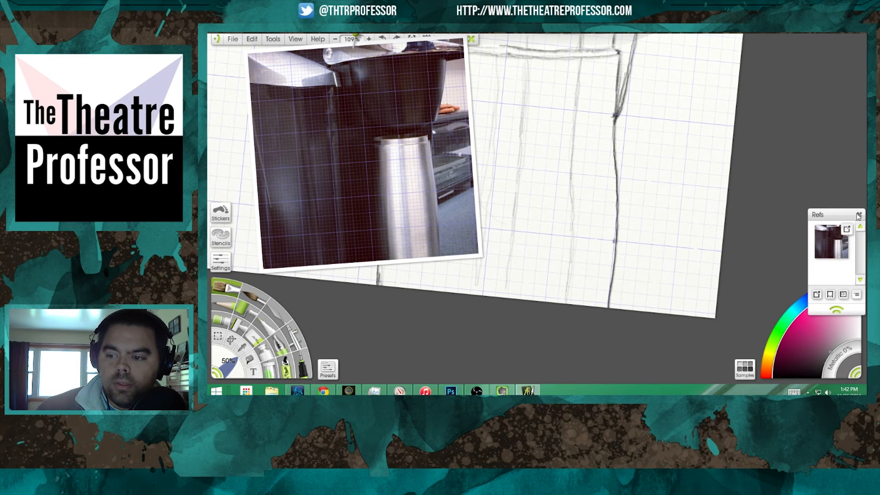
click(836, 310)
click(853, 219)
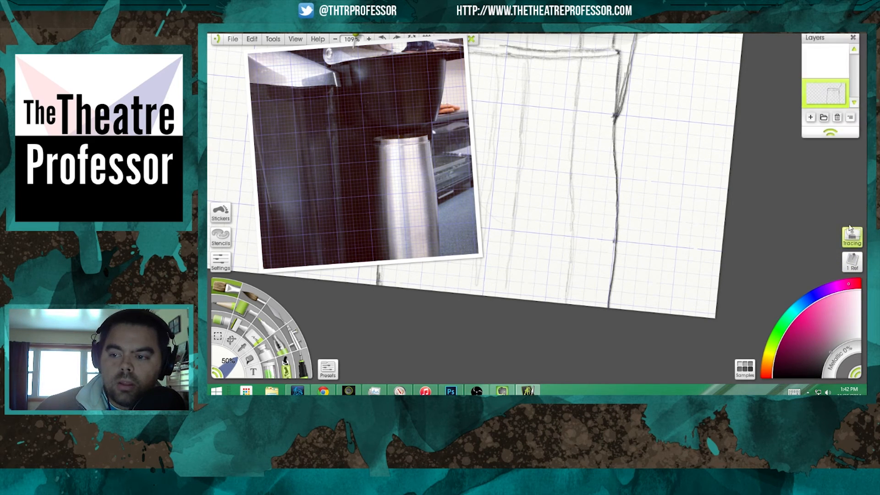
drag(818, 96, 825, 63)
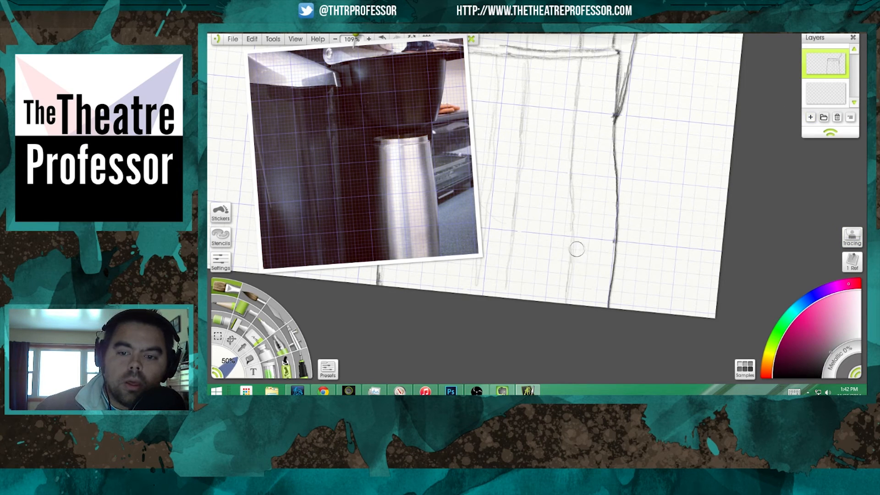
Enlarge the paint brush to 93% and fill the cup's right shading band with the sampled dark grey.
mouse_move(575, 249)
mouse_down()
mouse_move(586, 330)
mouse_move(593, 232)
mouse_move(597, 323)
mouse_move(607, 266)
mouse_move(607, 111)
mouse_up()
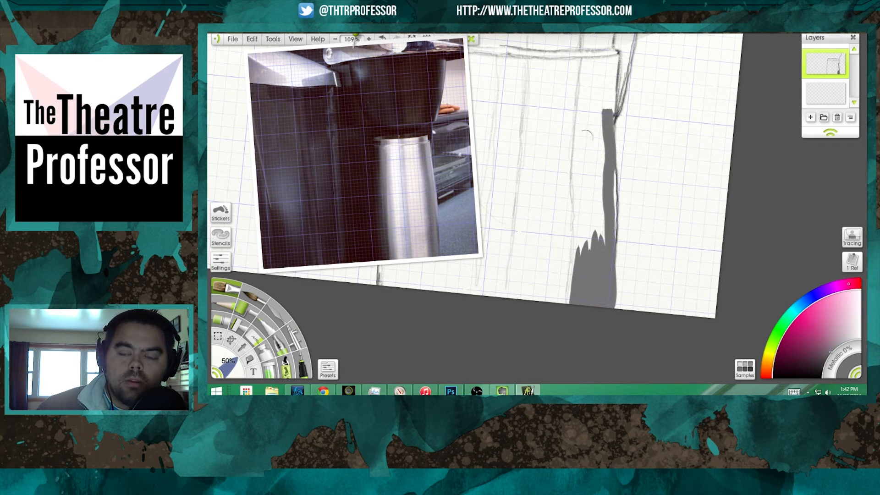
drag(588, 232, 627, 234)
mouse_move(597, 110)
mouse_down()
mouse_move(591, 299)
mouse_move(579, 258)
mouse_move(582, 117)
mouse_move(577, 217)
mouse_move(591, 62)
mouse_move(607, 67)
mouse_move(609, 80)
mouse_move(602, 174)
mouse_move(598, 94)
mouse_move(597, 240)
mouse_move(606, 176)
mouse_move(600, 246)
mouse_move(586, 222)
mouse_move(566, 263)
mouse_up()
Sample a pale pinkish grey from the cup's highlight in the photo and paint the band left of the dark grey one.
mouse_move(426, 201)
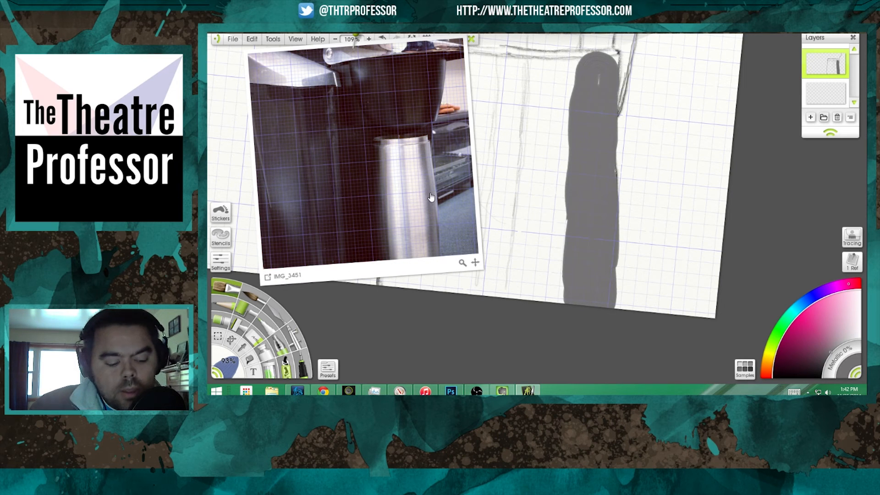
click(416, 206)
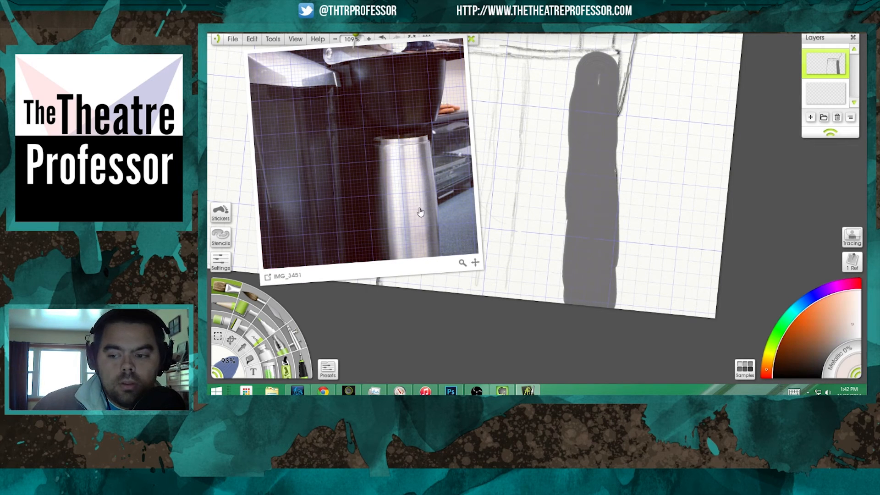
click(415, 210)
mouse_move(554, 87)
mouse_down()
mouse_move(536, 222)
mouse_move(547, 147)
mouse_move(521, 236)
mouse_move(529, 150)
mouse_move(528, 319)
mouse_move(548, 140)
mouse_move(548, 307)
mouse_move(556, 220)
mouse_move(558, 304)
mouse_move(544, 113)
mouse_move(556, 85)
mouse_move(552, 198)
mouse_move(568, 61)
mouse_move(565, 86)
mouse_move(564, 67)
mouse_move(538, 66)
mouse_move(536, 154)
mouse_move(539, 65)
mouse_move(537, 171)
mouse_move(538, 57)
mouse_move(546, 102)
mouse_move(555, 103)
mouse_move(554, 78)
mouse_up()
drag(515, 175, 590, 179)
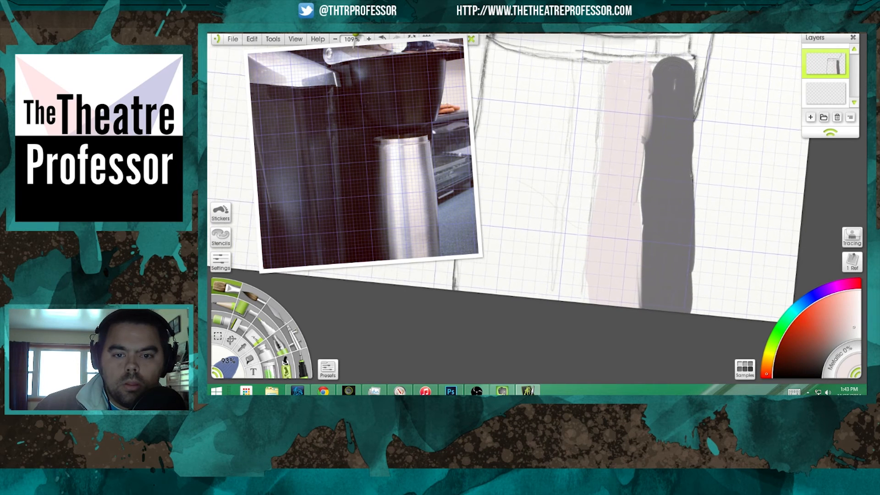
Sample a bluish grey and a pale warm grey from the photo's cup, and paint a narrow and a wide band further left.
click(409, 254)
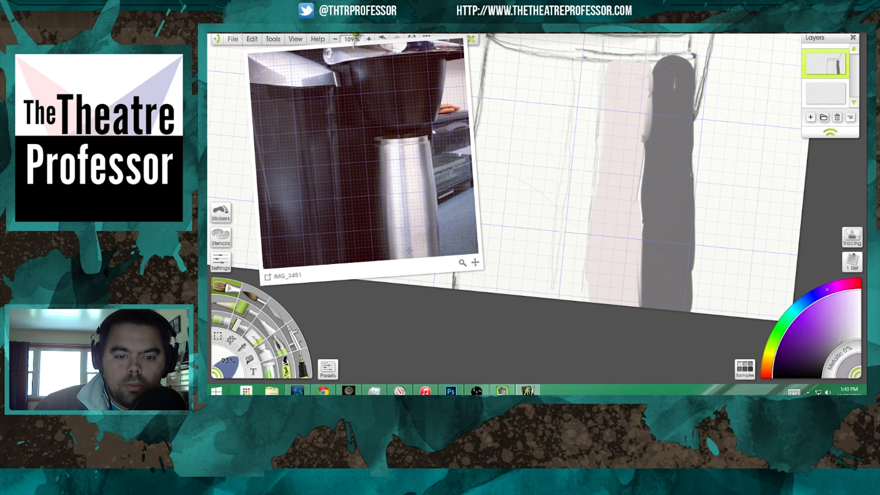
mouse_move(575, 88)
mouse_down()
mouse_move(584, 118)
mouse_move(589, 83)
mouse_move(569, 255)
mouse_move(581, 150)
mouse_move(567, 240)
mouse_move(569, 273)
mouse_move(575, 232)
mouse_move(578, 298)
mouse_move(578, 189)
mouse_move(592, 103)
mouse_move(575, 248)
mouse_move(587, 80)
mouse_up()
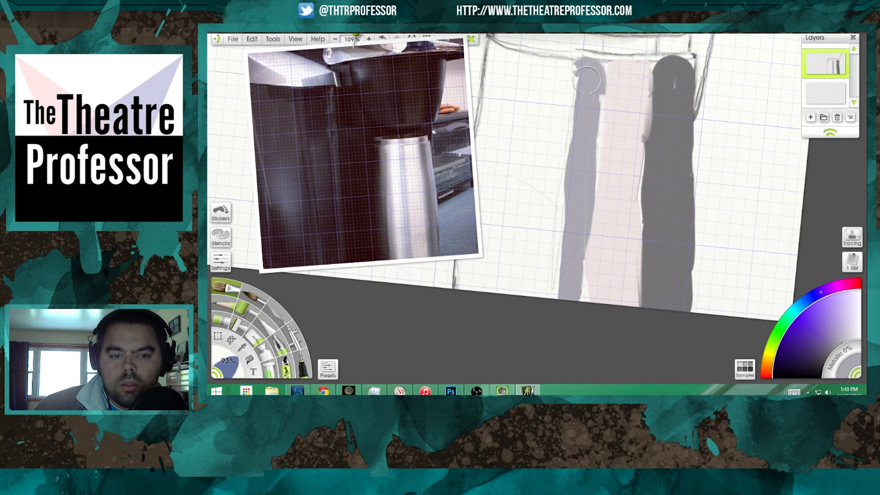
click(402, 234)
mouse_move(535, 116)
mouse_down()
mouse_move(547, 154)
mouse_move(555, 127)
mouse_move(557, 245)
mouse_move(558, 102)
mouse_move(550, 287)
mouse_move(555, 82)
mouse_move(539, 258)
mouse_move(546, 72)
mouse_move(540, 304)
mouse_move(542, 70)
mouse_move(520, 252)
mouse_move(537, 107)
mouse_move(526, 296)
mouse_move(514, 252)
mouse_move(554, 61)
mouse_move(543, 63)
mouse_move(561, 73)
mouse_up()
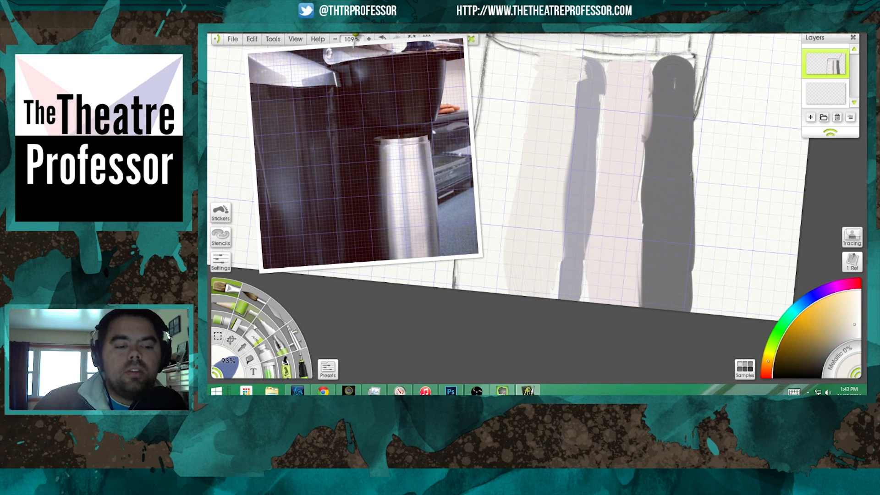
Choose the Driest Brush oil preset at 50% and dry-brush the edge between the dark grey and pinkish bands, rotating the canvas for the strokes.
mouse_move(248, 266)
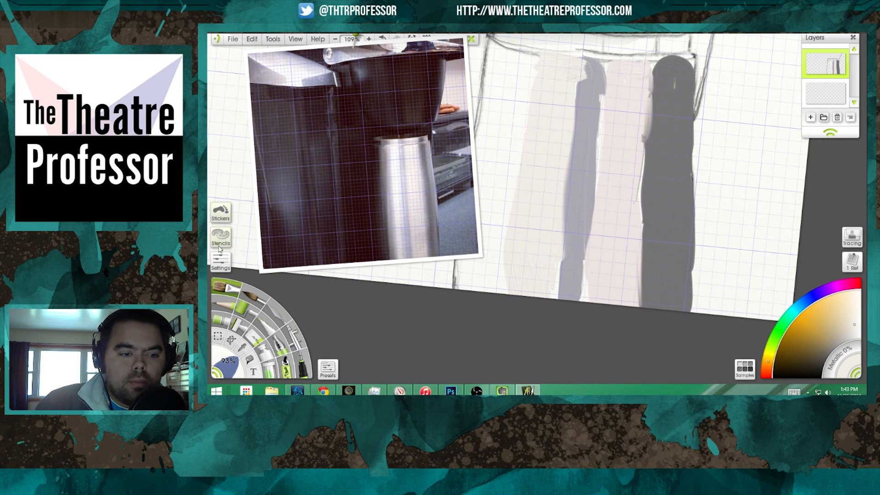
click(328, 369)
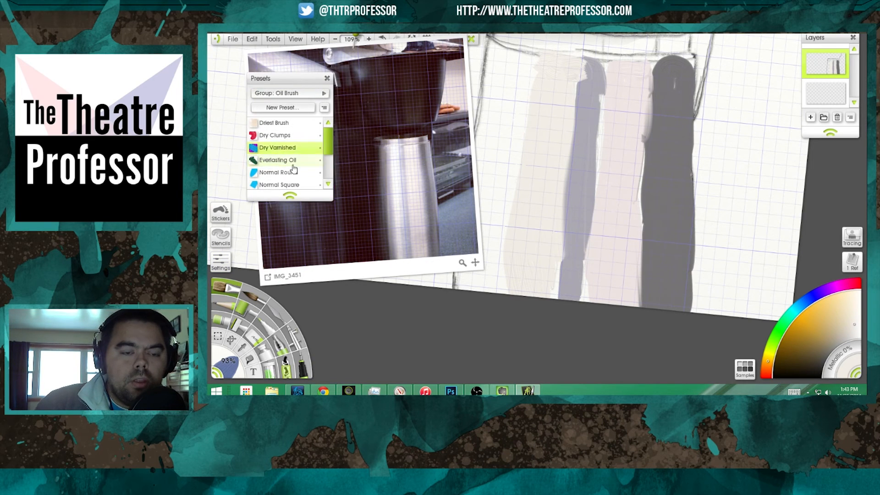
click(280, 124)
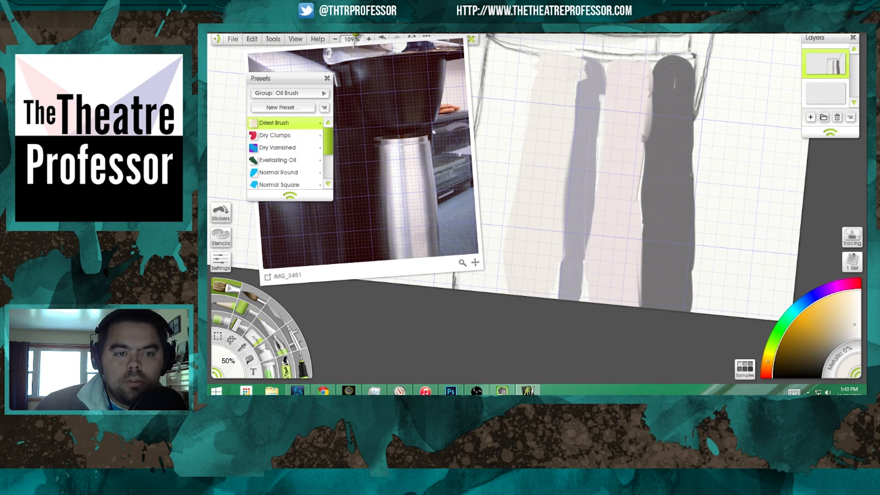
mouse_move(594, 281)
mouse_down()
mouse_move(623, 243)
mouse_move(627, 196)
mouse_up()
mouse_move(580, 168)
mouse_down()
mouse_move(607, 235)
mouse_move(588, 256)
mouse_move(609, 237)
mouse_move(601, 218)
mouse_move(572, 200)
mouse_move(569, 216)
mouse_move(585, 207)
mouse_move(647, 238)
mouse_up()
alt+click(601, 203)
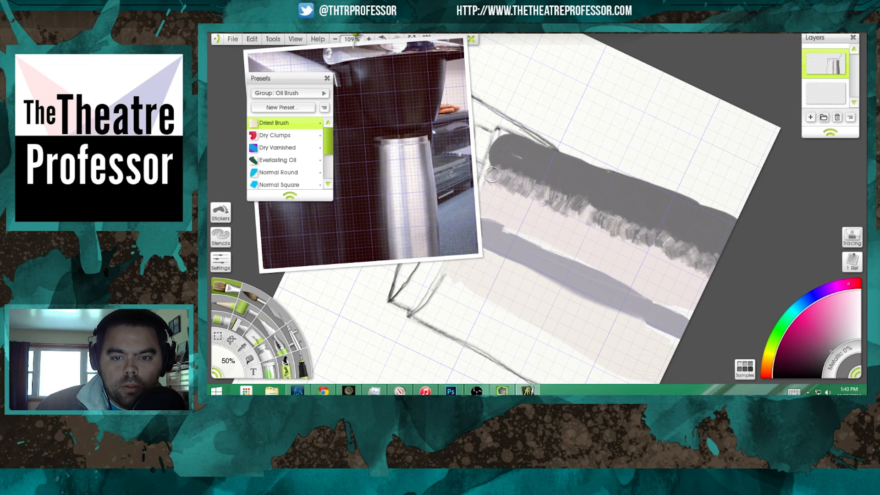
drag(492, 175, 485, 172)
click(478, 173)
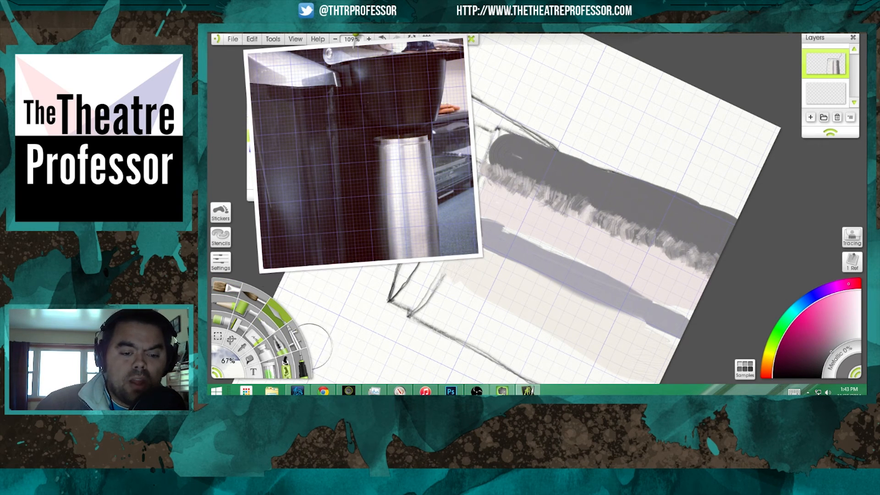
Switch from the oil brush to the palette knife and show its Knife preset group.
click(251, 172)
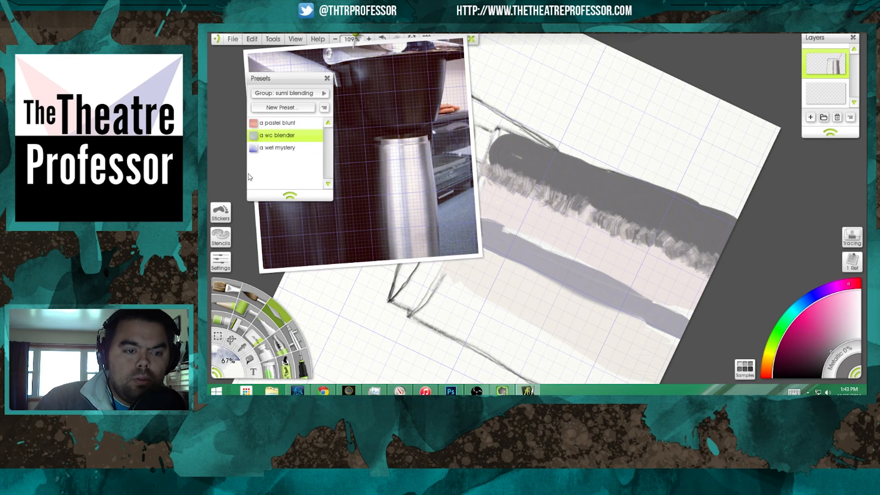
click(291, 93)
click(313, 98)
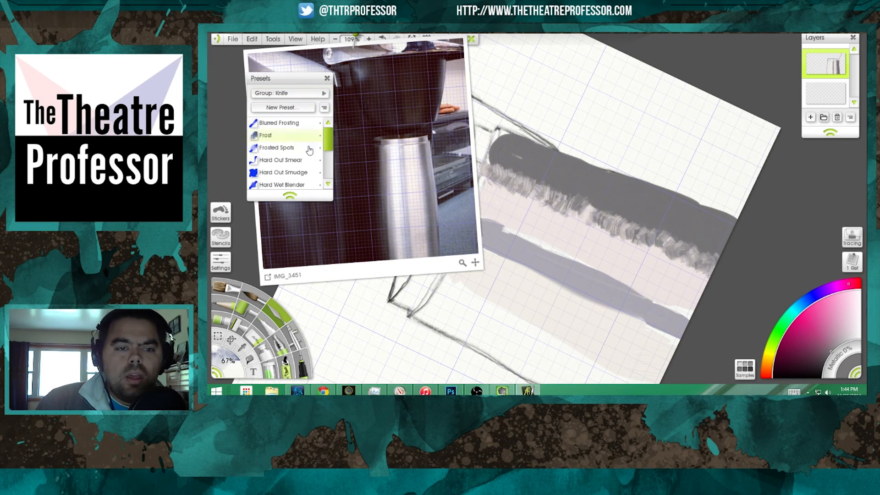
drag(330, 139, 331, 155)
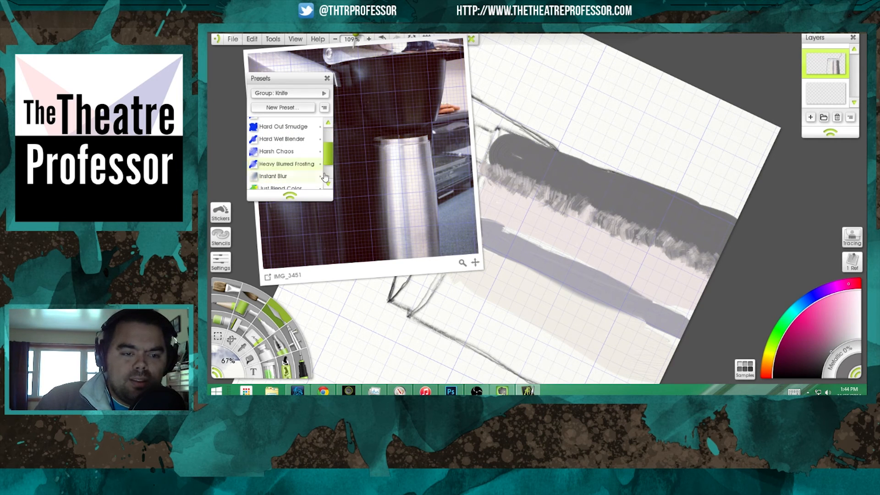
Try to blend the upper end of the dark and pinkish bands' edge with the Harsh Chaos knife preset at 12%.
click(283, 155)
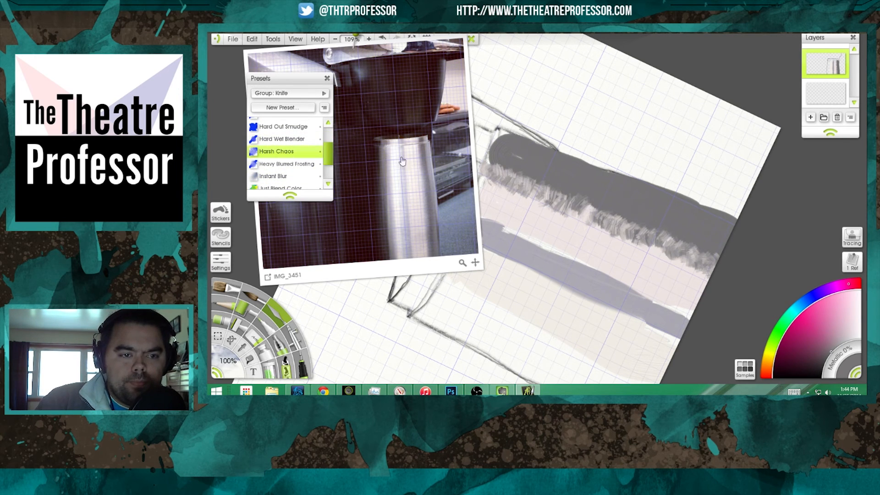
drag(549, 180, 494, 187)
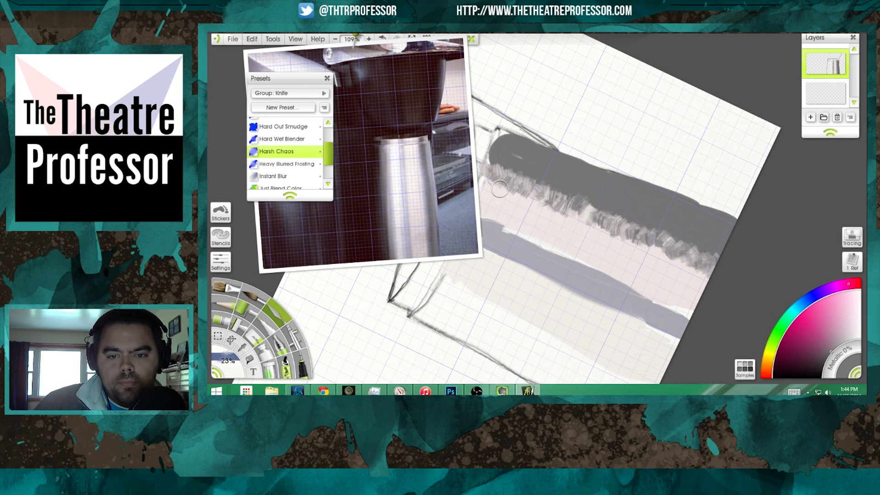
scroll(499, 189, up, 6)
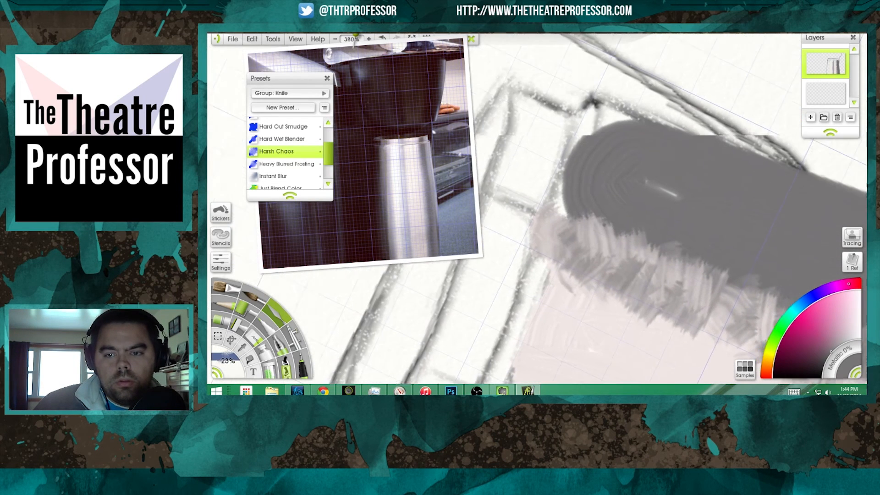
mouse_move(614, 229)
mouse_down()
mouse_move(593, 231)
mouse_move(587, 221)
mouse_move(575, 228)
mouse_up()
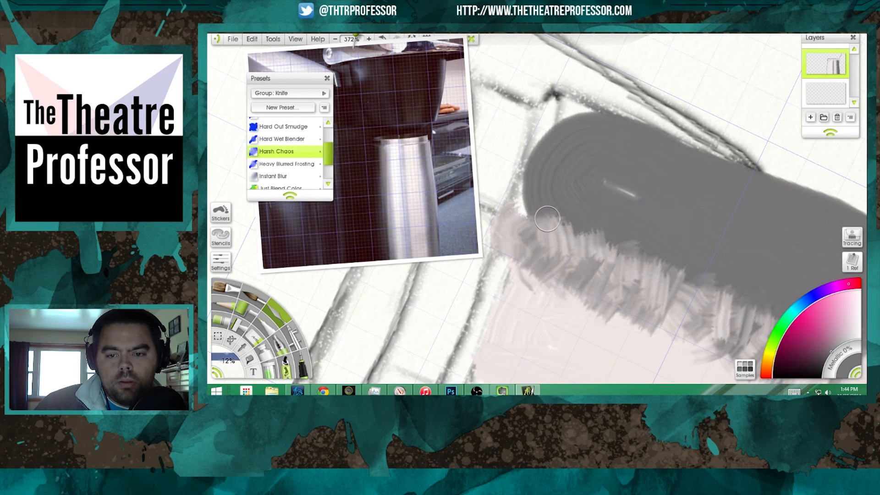
mouse_move(547, 218)
mouse_down()
mouse_move(565, 226)
mouse_move(565, 216)
mouse_move(540, 213)
mouse_up()
key(ctrl+z)
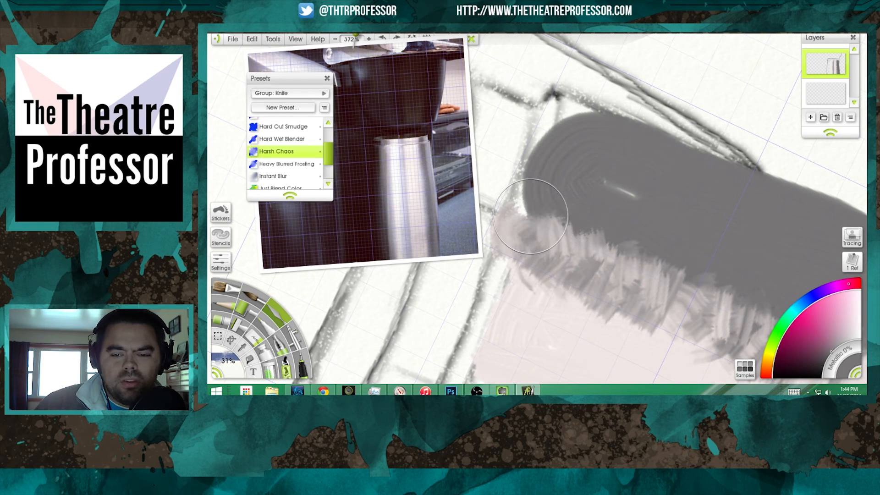
Smudge the dark grey into the pinkish band along their upper boundary with the Hard Out Smudge knife preset at 12%.
click(294, 130)
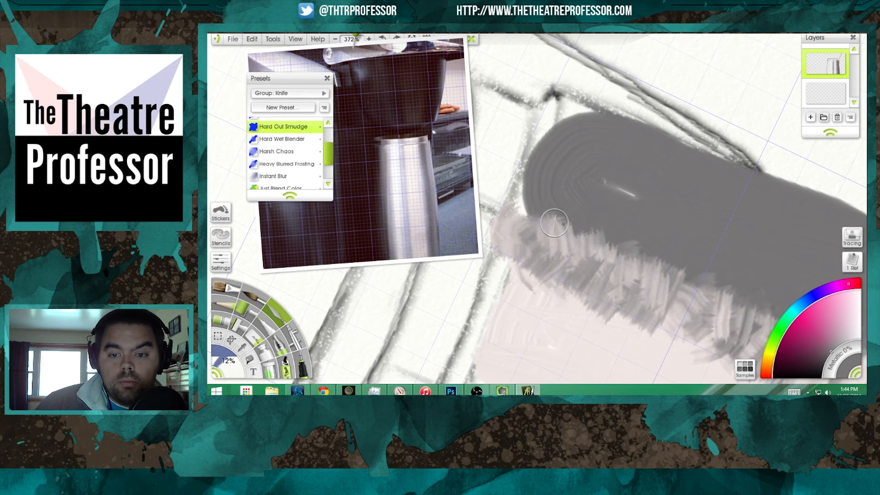
mouse_move(541, 220)
mouse_down()
mouse_move(527, 205)
mouse_move(587, 248)
mouse_move(606, 239)
mouse_move(616, 260)
mouse_move(642, 253)
mouse_move(648, 281)
mouse_move(660, 271)
mouse_move(677, 290)
mouse_move(699, 277)
mouse_move(717, 303)
mouse_move(744, 293)
mouse_move(724, 310)
mouse_move(721, 333)
mouse_move(662, 281)
mouse_up()
mouse_move(612, 309)
mouse_down()
mouse_move(534, 282)
mouse_move(521, 309)
mouse_move(575, 304)
mouse_move(696, 355)
mouse_up()
mouse_move(564, 187)
mouse_down()
mouse_move(555, 245)
mouse_move(602, 214)
mouse_move(628, 226)
mouse_move(648, 258)
mouse_move(713, 260)
mouse_move(707, 287)
mouse_move(732, 303)
mouse_move(761, 293)
mouse_move(628, 240)
mouse_move(585, 209)
mouse_move(545, 210)
mouse_move(565, 183)
mouse_move(663, 257)
mouse_move(661, 294)
mouse_move(731, 270)
mouse_move(760, 325)
mouse_move(782, 321)
mouse_up()
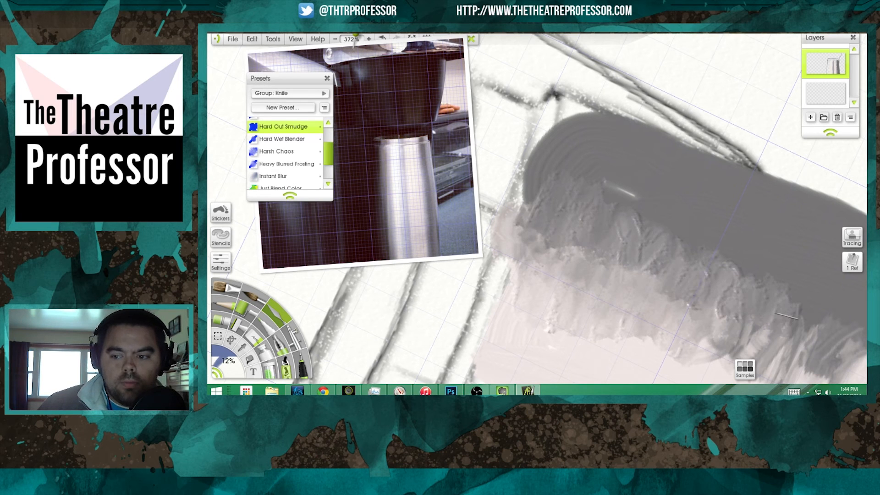
drag(683, 284, 536, 186)
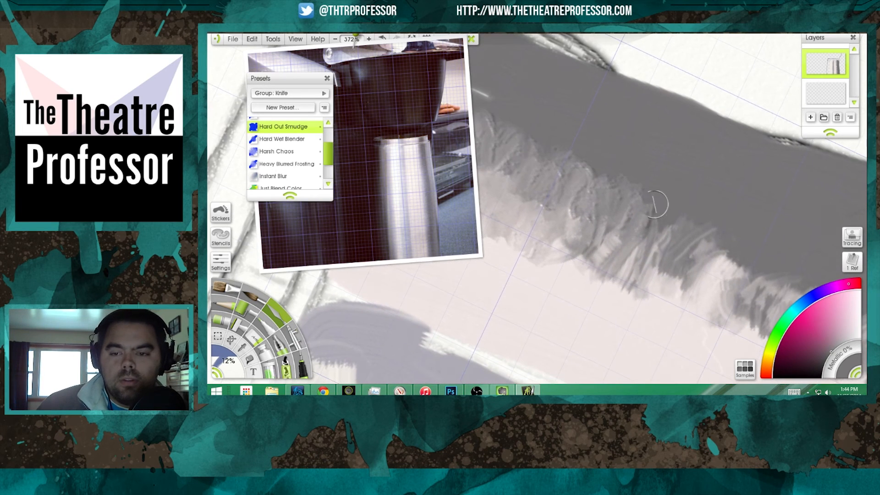
mouse_move(608, 175)
mouse_down()
mouse_move(600, 215)
mouse_move(655, 220)
mouse_move(677, 257)
mouse_up()
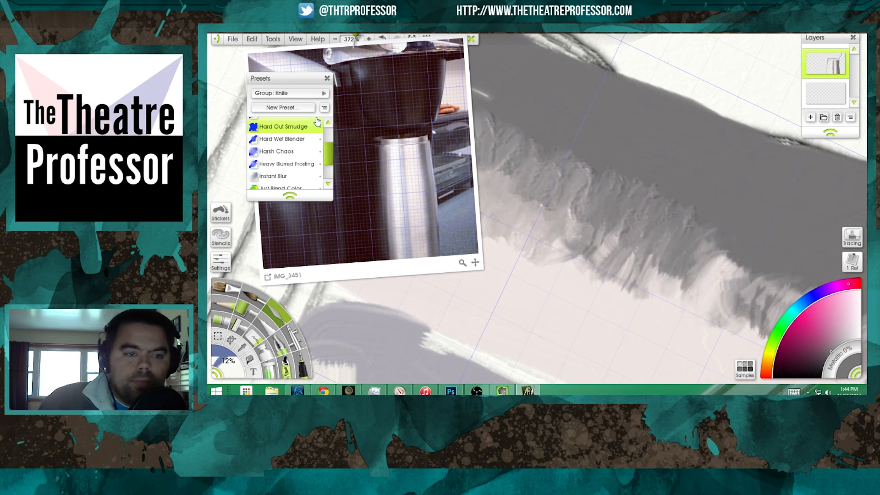
Smear the middle of the smudged boundary with the Hard Out Smear knife preset at a reduced size.
drag(331, 156, 330, 145)
click(306, 151)
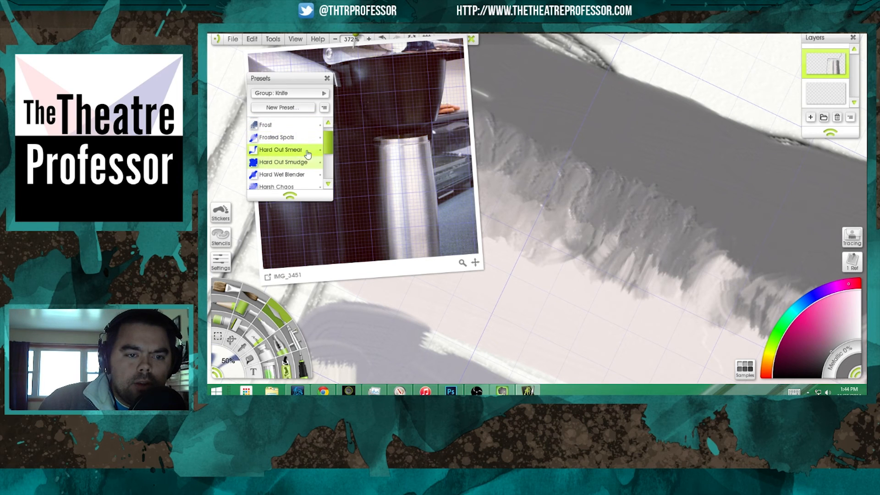
shift+drag(650, 198, 615, 186)
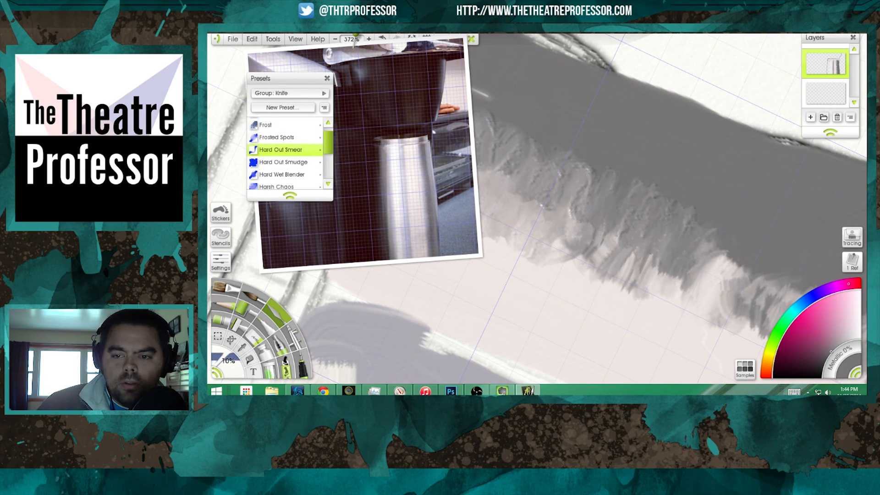
mouse_move(720, 261)
mouse_down()
mouse_move(726, 270)
mouse_move(707, 274)
mouse_move(765, 275)
mouse_move(714, 231)
mouse_move(625, 245)
mouse_move(566, 184)
mouse_move(557, 203)
mouse_up()
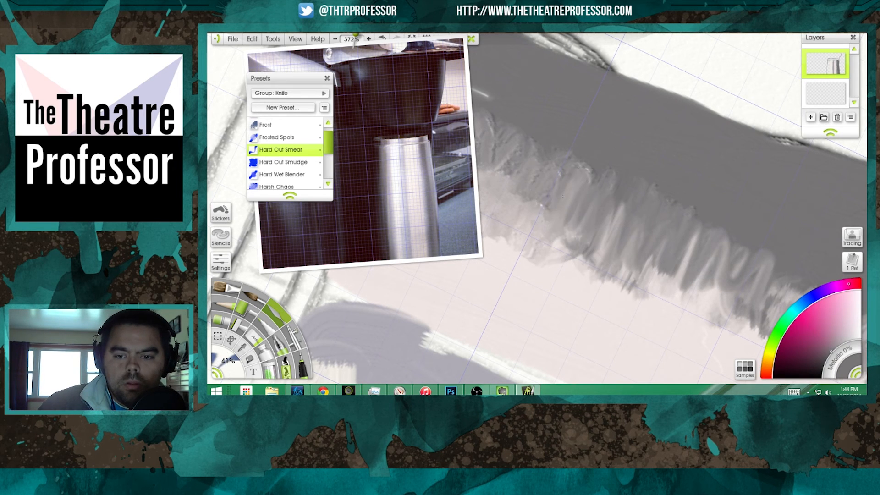
Soften the dark-to-pinkish transition from the cup's top downward with broad Hard Out Smear strokes at 41%.
drag(508, 174, 648, 227)
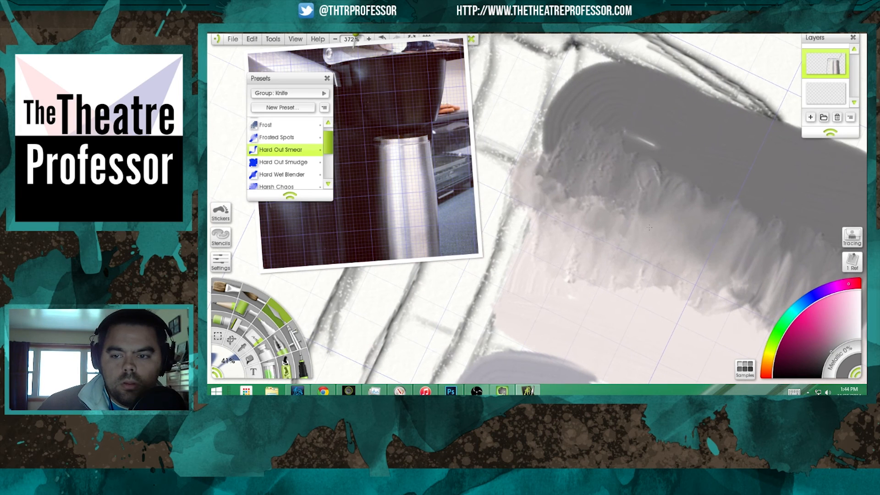
mouse_move(562, 213)
mouse_down()
mouse_move(552, 186)
mouse_move(637, 209)
mouse_move(726, 271)
mouse_move(592, 296)
mouse_move(662, 278)
mouse_move(715, 298)
mouse_move(485, 166)
mouse_up()
mouse_move(589, 168)
mouse_down()
mouse_move(545, 200)
mouse_move(578, 243)
mouse_move(552, 261)
mouse_up()
mouse_move(550, 197)
mouse_down()
mouse_move(531, 243)
mouse_move(546, 174)
mouse_move(634, 210)
mouse_move(581, 257)
mouse_move(663, 280)
mouse_move(724, 257)
mouse_move(744, 279)
mouse_up()
drag(740, 318, 556, 222)
mouse_move(561, 176)
mouse_down()
mouse_move(577, 204)
mouse_move(635, 215)
mouse_move(663, 268)
mouse_up()
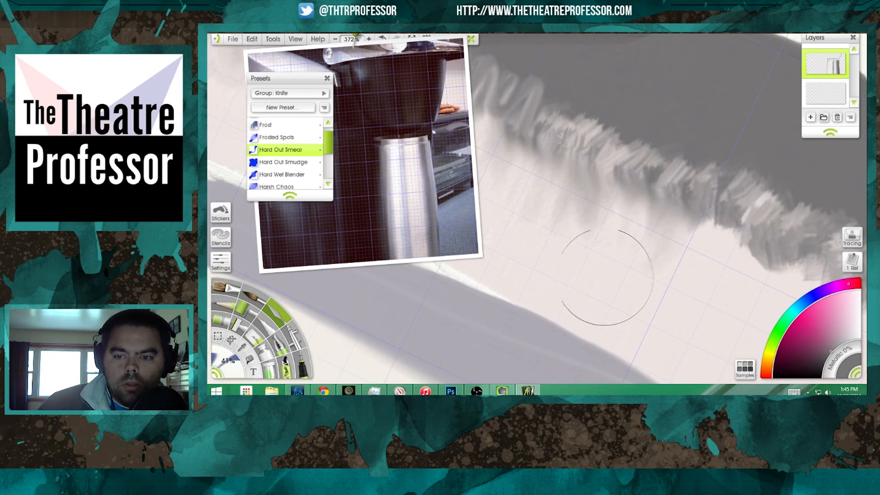
drag(600, 172, 576, 249)
drag(609, 197, 701, 248)
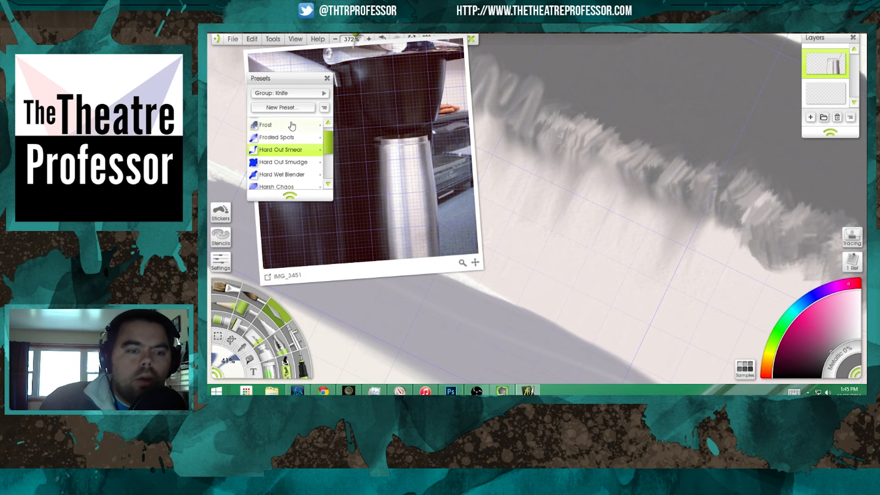
Switch to the oil brush and load the Hake Brush Blender preset from the Basic Oil Brushes group.
click(230, 287)
click(306, 99)
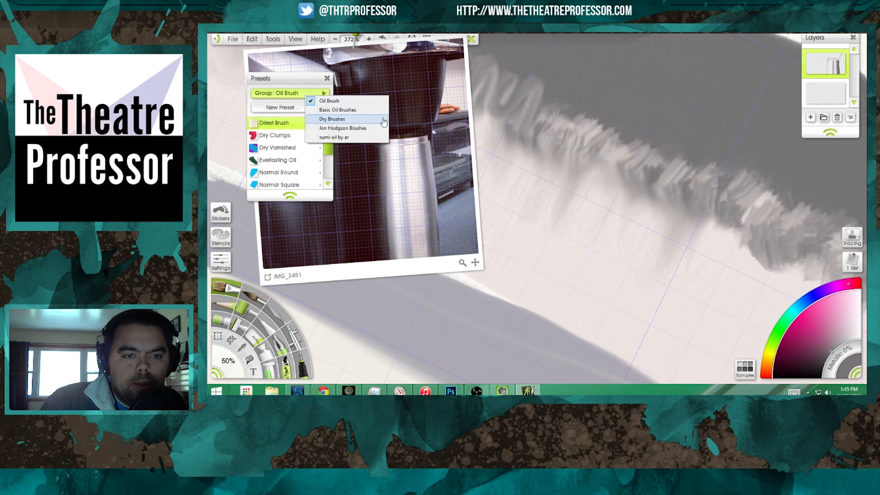
click(338, 129)
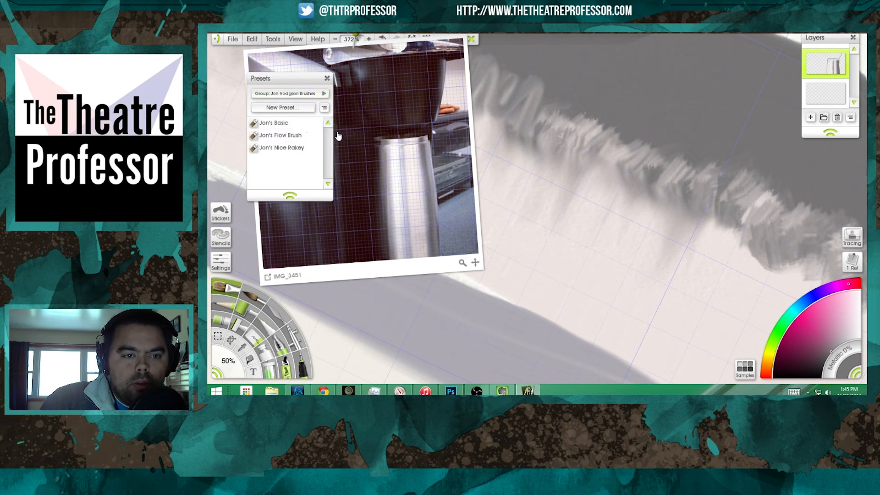
click(321, 95)
click(337, 114)
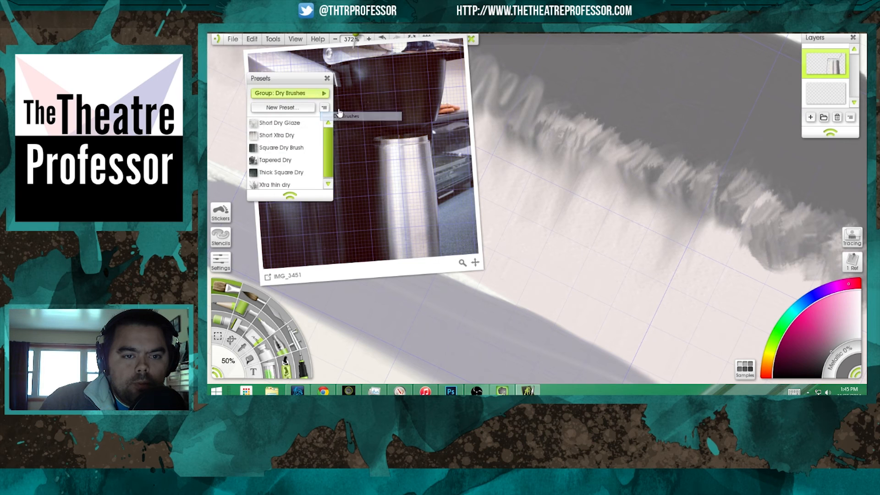
click(309, 97)
click(337, 109)
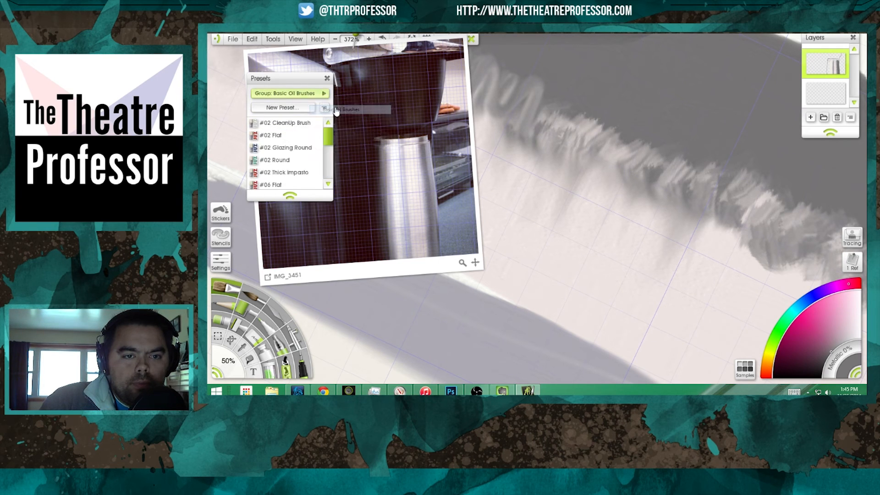
scroll(286, 156, down, 5)
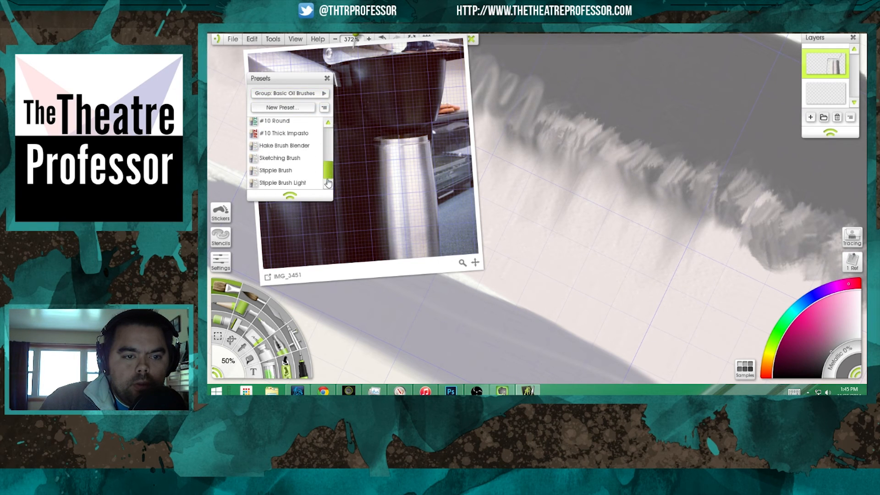
click(286, 146)
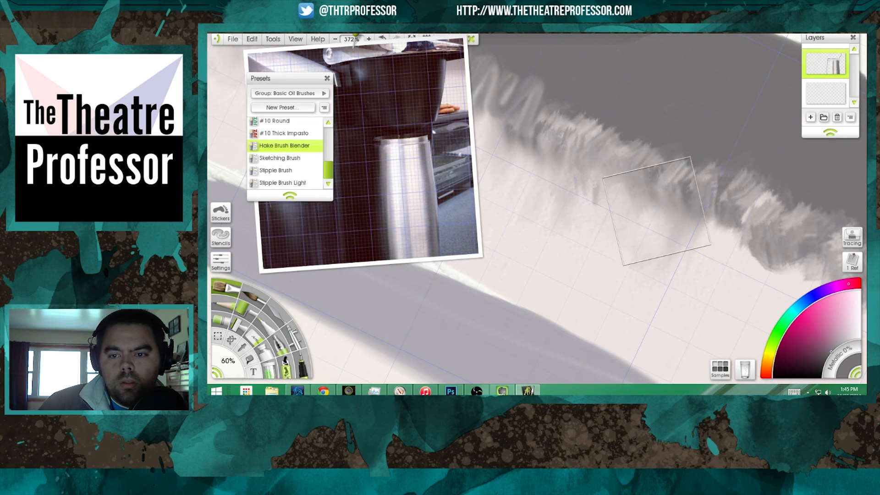
Blend the dark grey band into the pinkish band along the cup's length with broad Hake Brush Blender strokes at 60%.
mouse_move(656, 210)
mouse_down()
mouse_move(693, 229)
mouse_move(708, 225)
mouse_move(668, 249)
mouse_move(648, 119)
mouse_move(600, 145)
mouse_up()
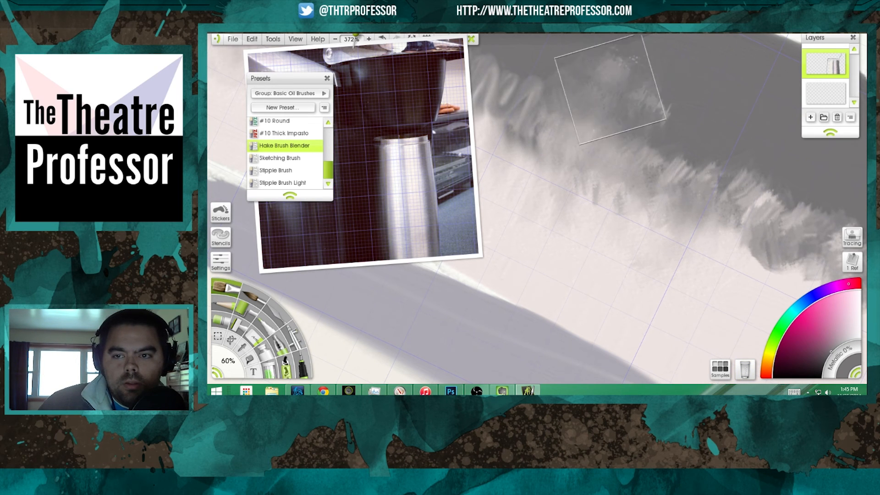
drag(724, 236, 566, 202)
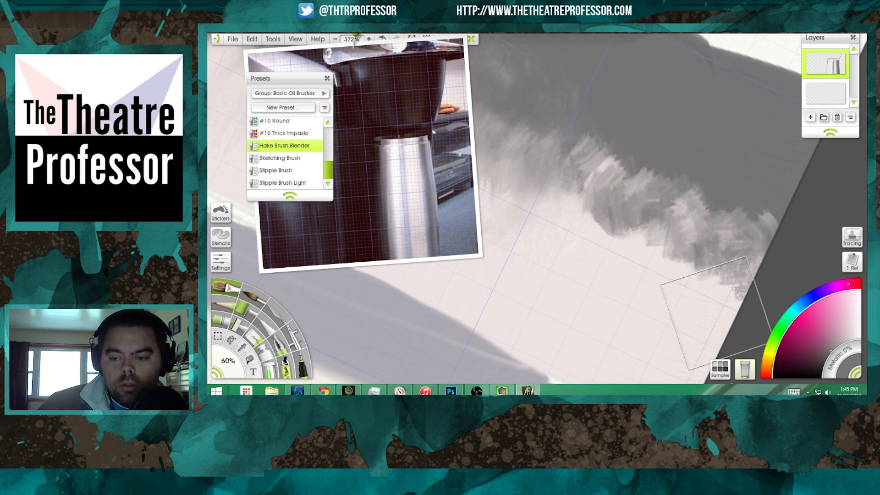
mouse_move(595, 95)
mouse_down()
mouse_move(587, 164)
mouse_move(610, 151)
mouse_move(655, 158)
mouse_move(748, 234)
mouse_move(572, 190)
mouse_move(699, 301)
mouse_up()
drag(582, 242, 824, 360)
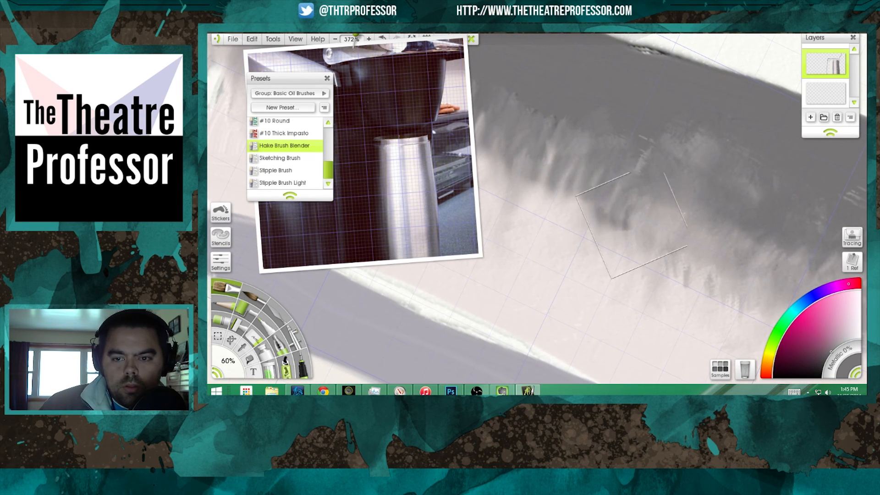
drag(563, 173, 733, 237)
drag(715, 363, 730, 377)
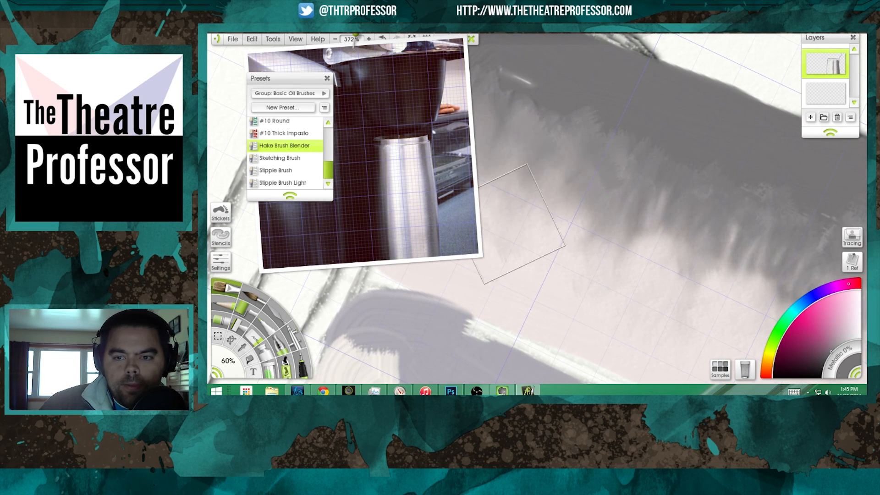
drag(560, 149, 690, 226)
mouse_move(620, 279)
mouse_down()
mouse_move(576, 183)
mouse_move(583, 190)
mouse_move(609, 144)
mouse_move(682, 179)
mouse_move(699, 221)
mouse_move(697, 259)
mouse_move(711, 256)
mouse_move(676, 281)
mouse_move(684, 261)
mouse_move(758, 217)
mouse_move(736, 205)
mouse_move(700, 249)
mouse_move(674, 291)
mouse_up()
Soften both edges of the blue-grey middle band into the neighbouring pinkish bands with the Hake Brush Blender at 60%.
scroll(674, 284, down, 8)
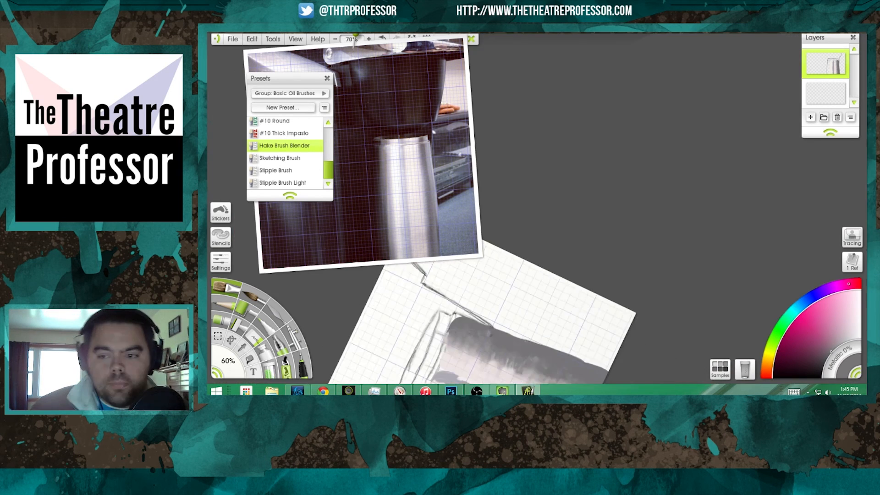
scroll(675, 284, up, 2)
scroll(585, 245, down, 1)
drag(560, 332, 614, 197)
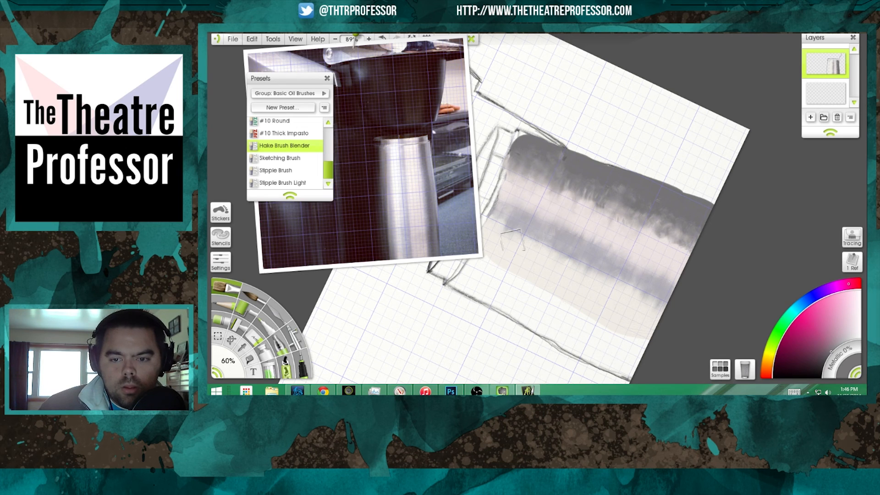
drag(495, 240, 703, 304)
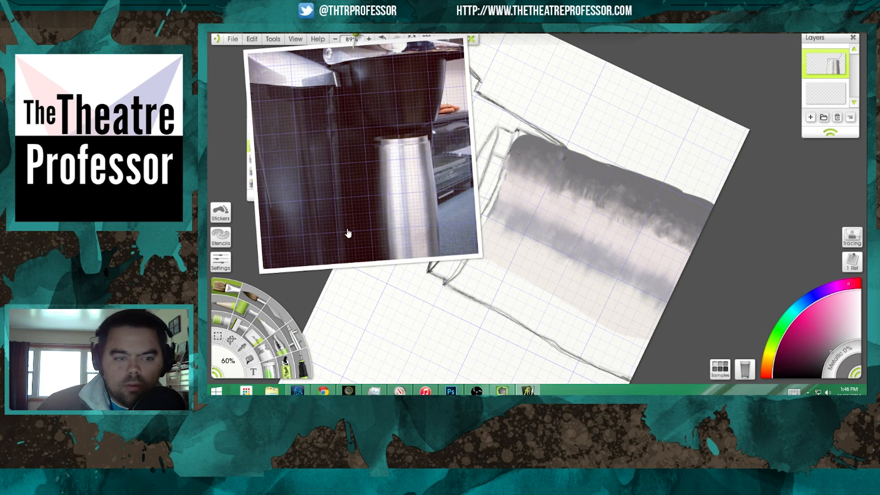
click(253, 191)
click(293, 158)
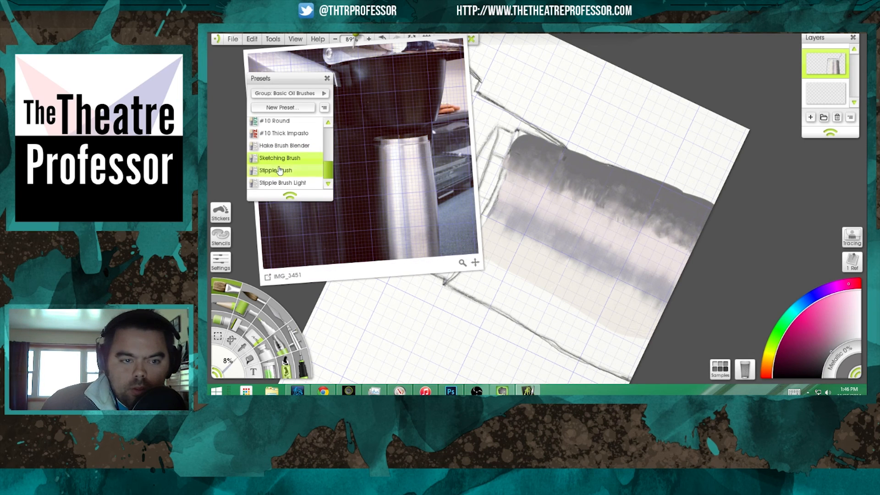
click(277, 170)
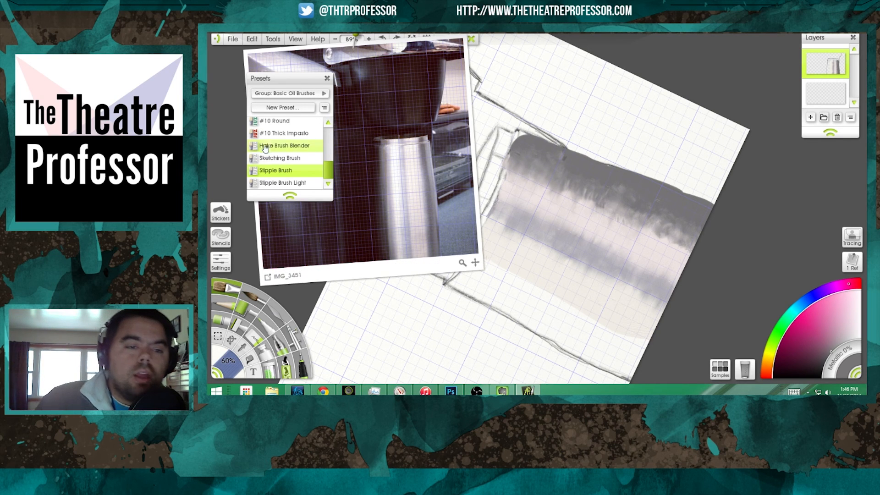
click(285, 145)
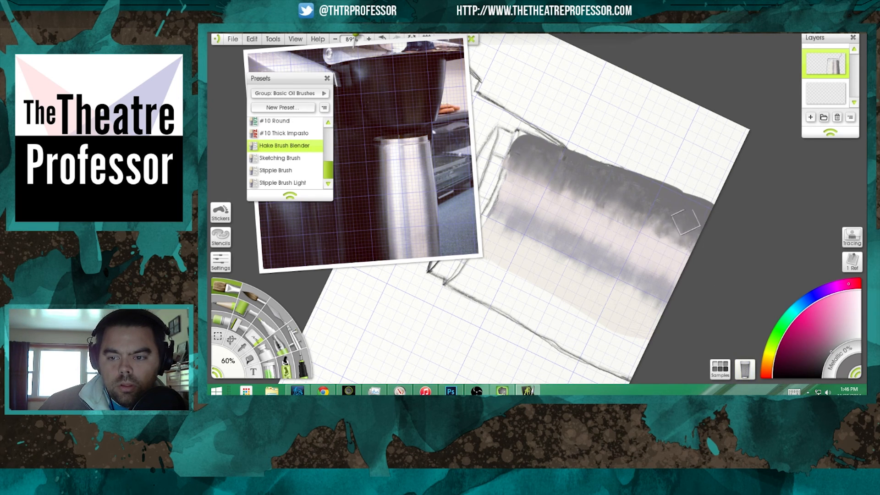
Smooth the cup's dark outer band with Hake Brush Blender strokes at 60%, and enlarge the brush to 75%.
mouse_move(637, 228)
mouse_down()
mouse_move(628, 172)
mouse_move(649, 190)
mouse_move(618, 201)
mouse_move(675, 200)
mouse_move(698, 232)
mouse_up()
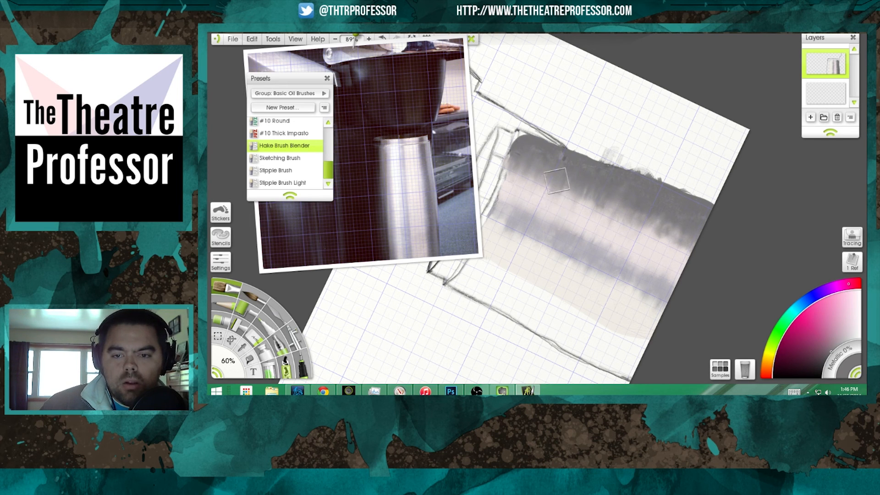
scroll(600, 252, down, 5)
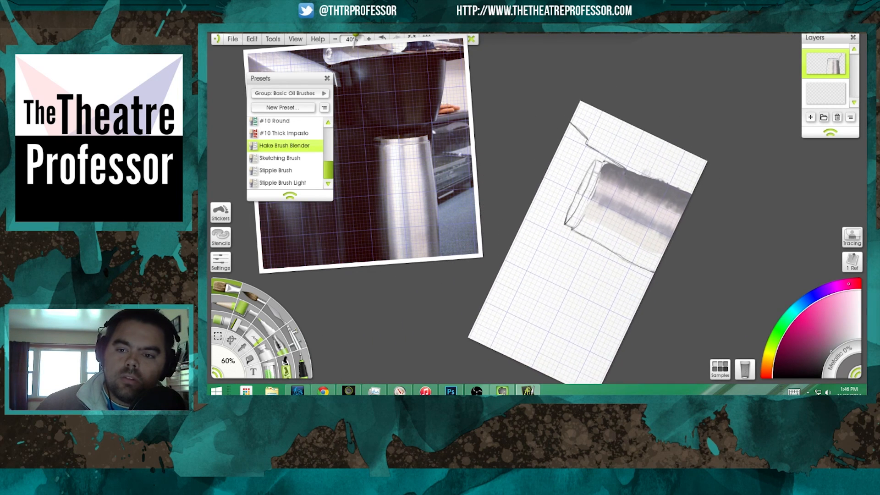
drag(631, 172, 623, 169)
alt+click(639, 196)
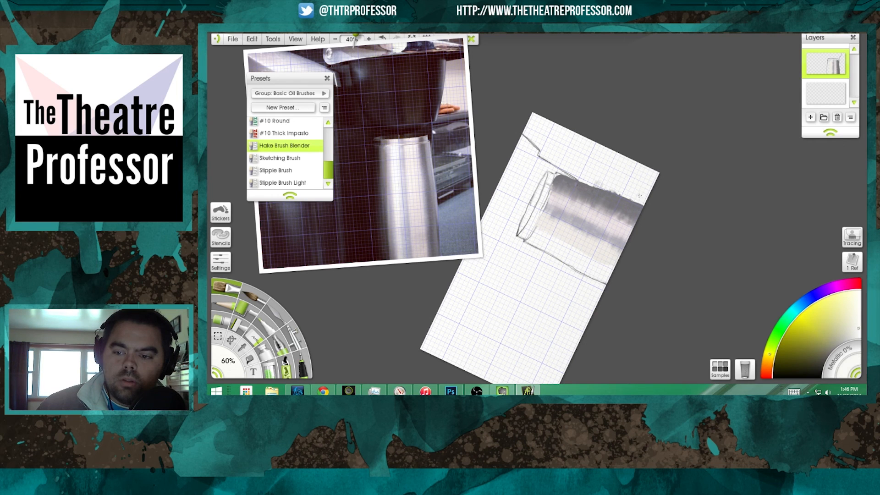
scroll(634, 186, up, 3)
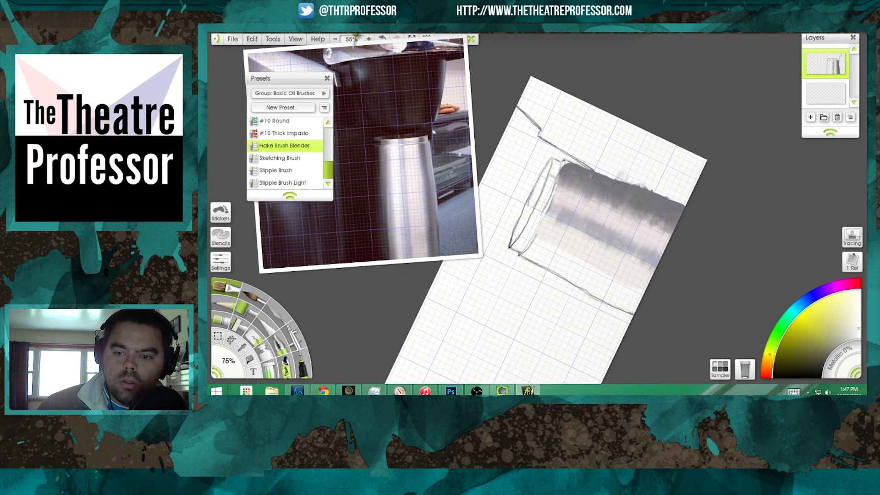
drag(634, 186, 672, 192)
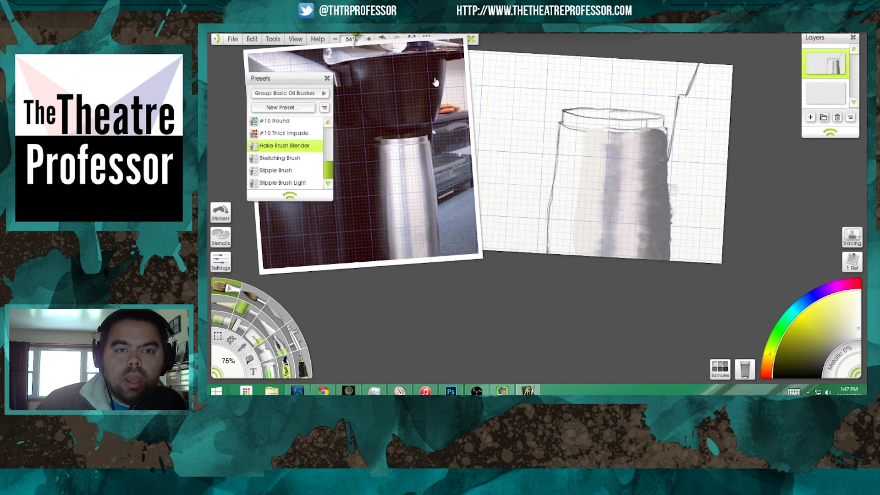
Move the reference photo slightly lower to uncover the grid control, and turn off the grid display.
drag(401, 49, 395, 79)
click(424, 39)
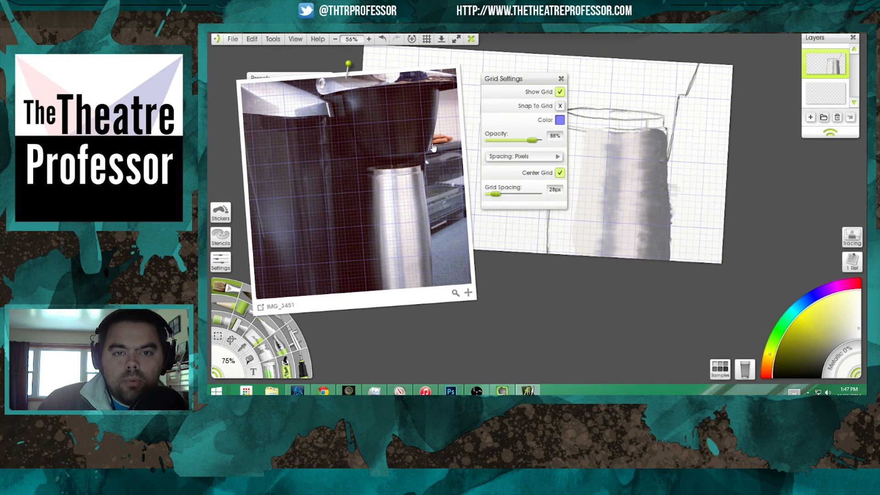
click(559, 91)
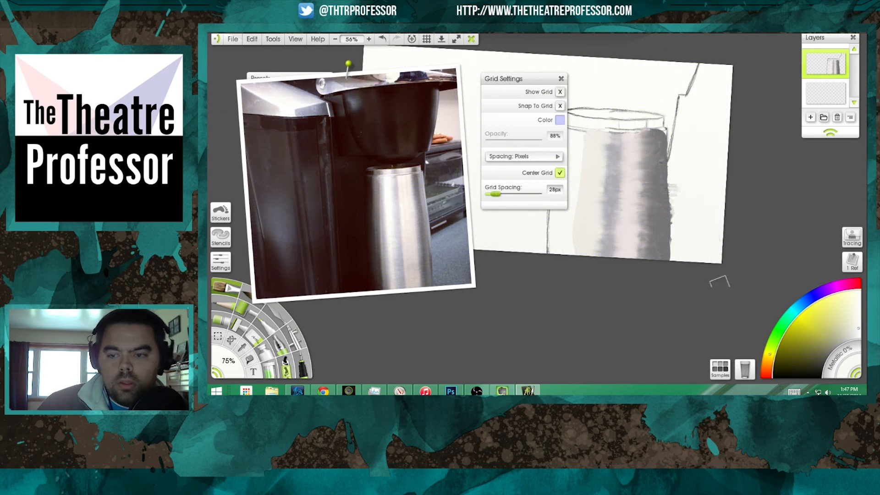
click(561, 79)
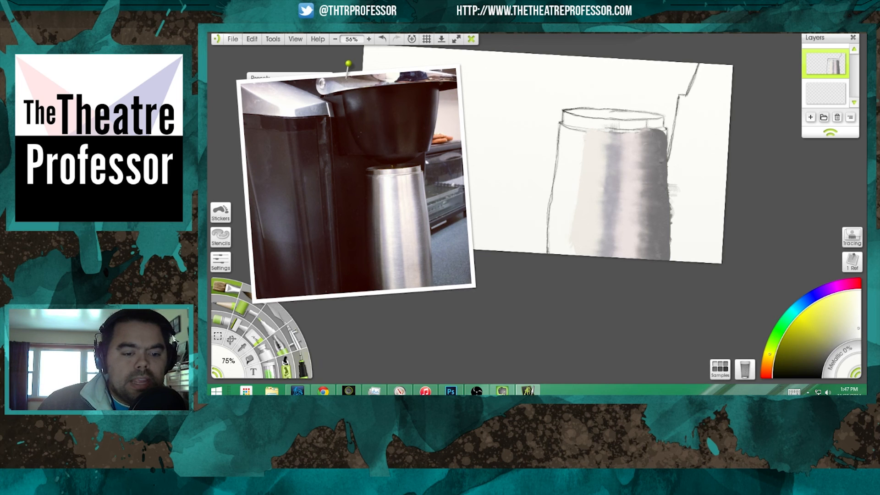
Switch to the palette knife and bring its Knife group presets into view.
click(278, 309)
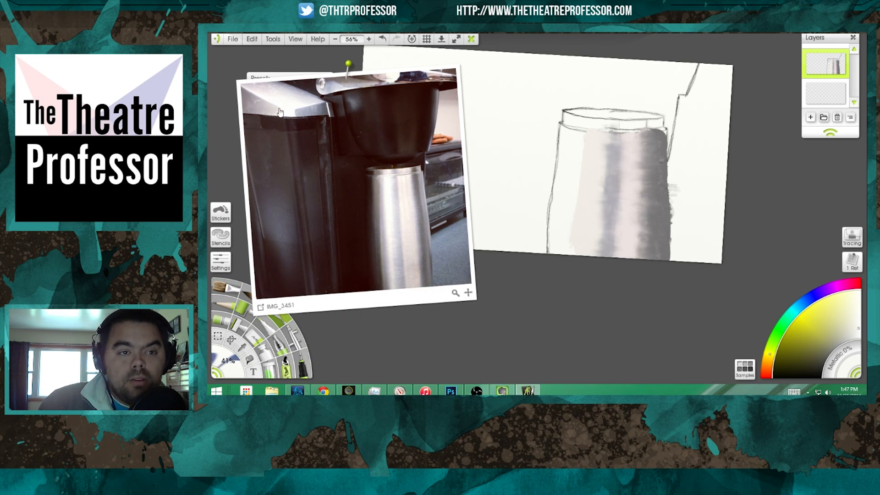
click(272, 79)
scroll(328, 150, down, 3)
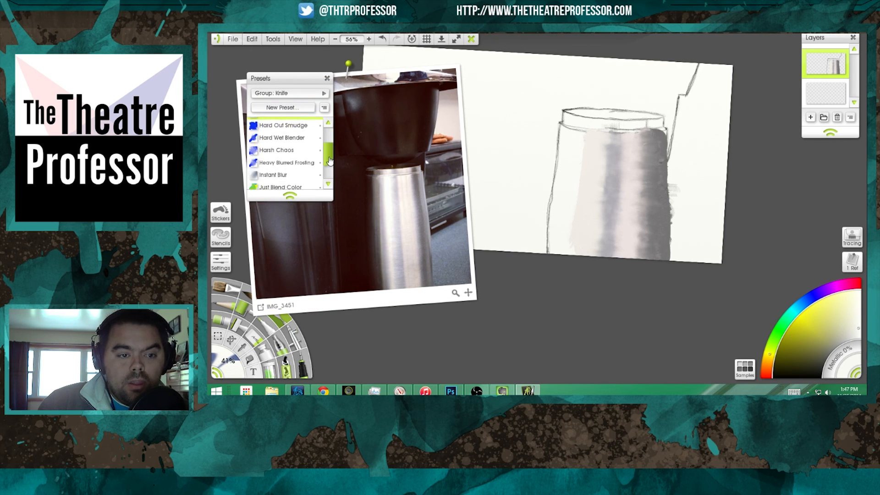
Try a short Knife Edge Trail stroke at 50% on the edge of the blue-grey band, and undo it.
click(257, 183)
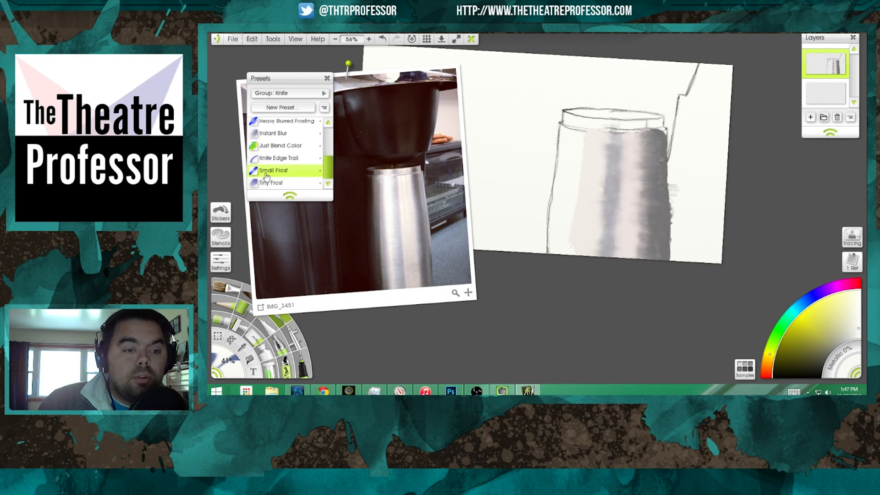
click(274, 170)
click(277, 157)
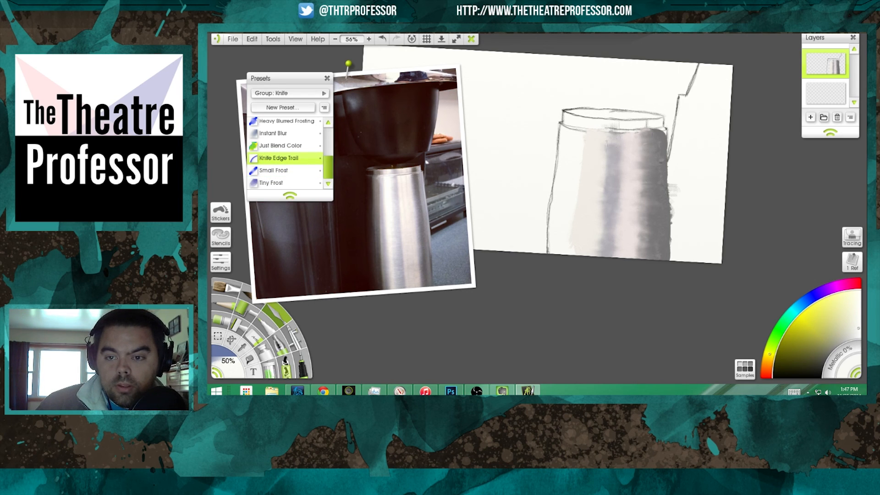
drag(608, 168, 603, 188)
key(ctrl+z)
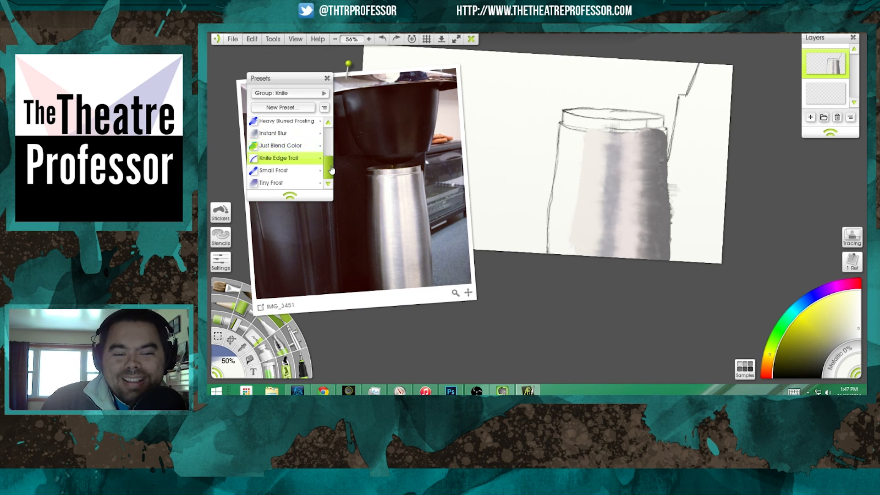
Blend the stray grey smears along the cup's dark outer edge with the Hard Wet Blender knife preset at 30%.
scroll(299, 147, up, 5)
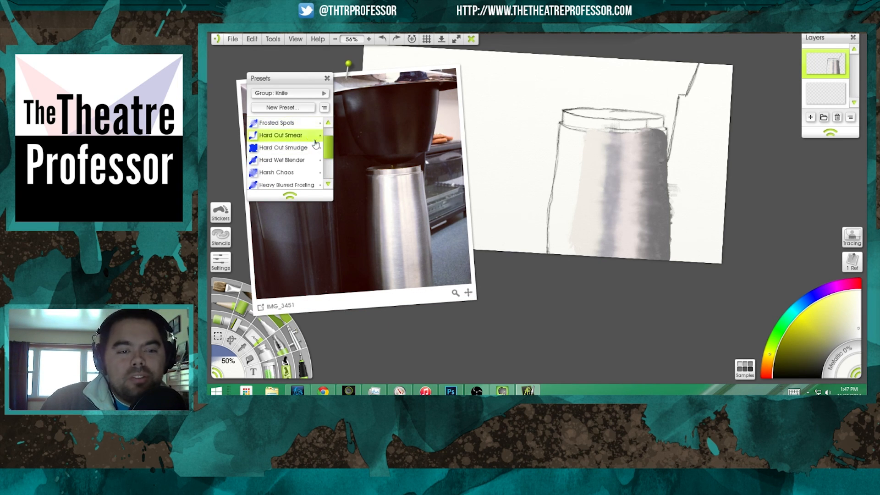
scroll(289, 137, up, 2)
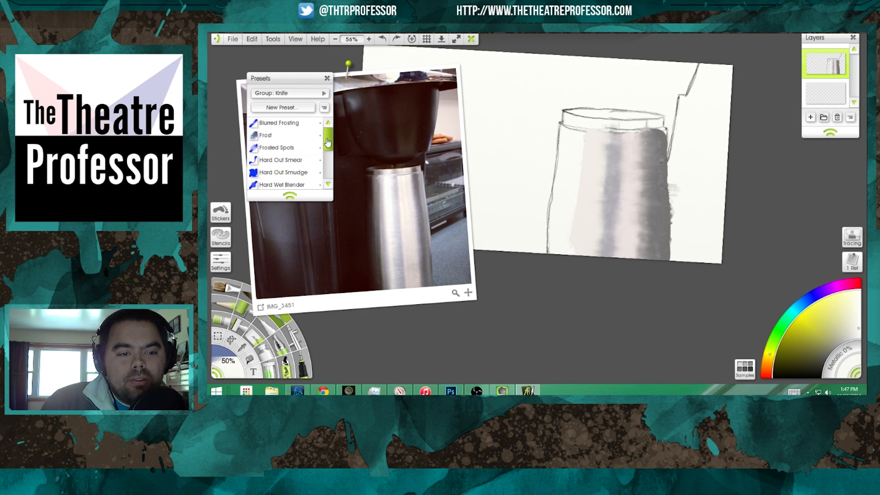
click(299, 185)
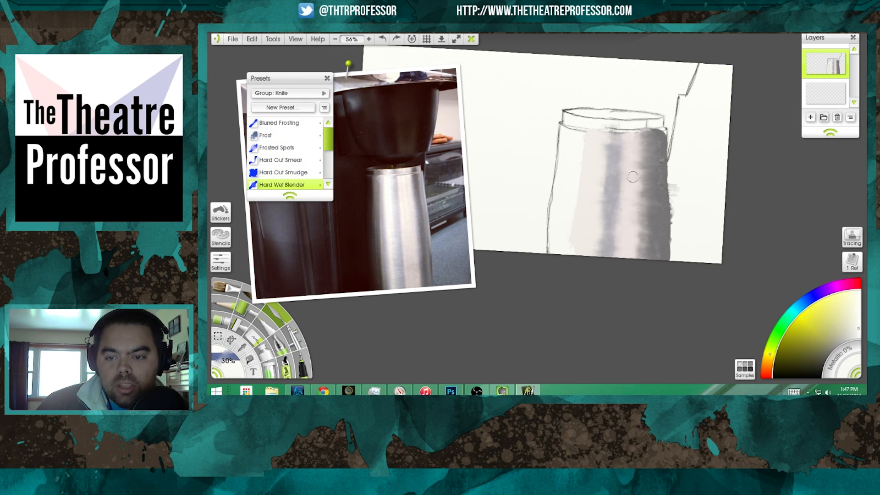
scroll(629, 177, up, 3)
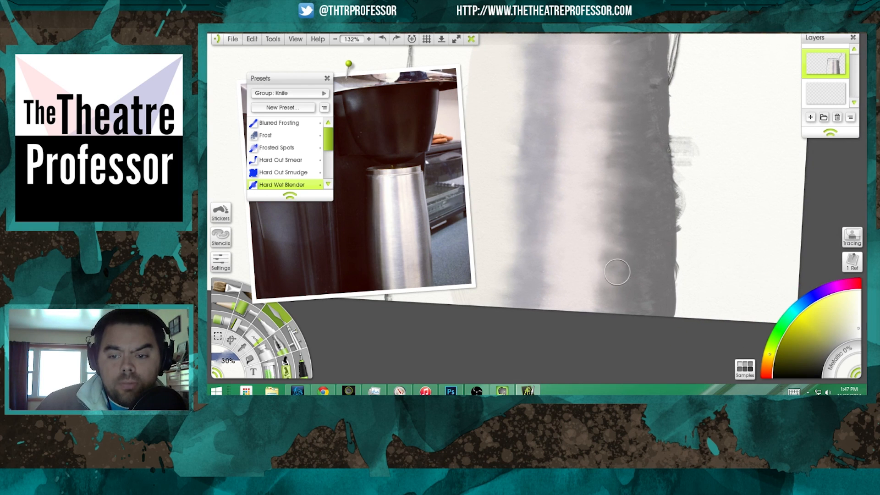
drag(696, 127, 692, 187)
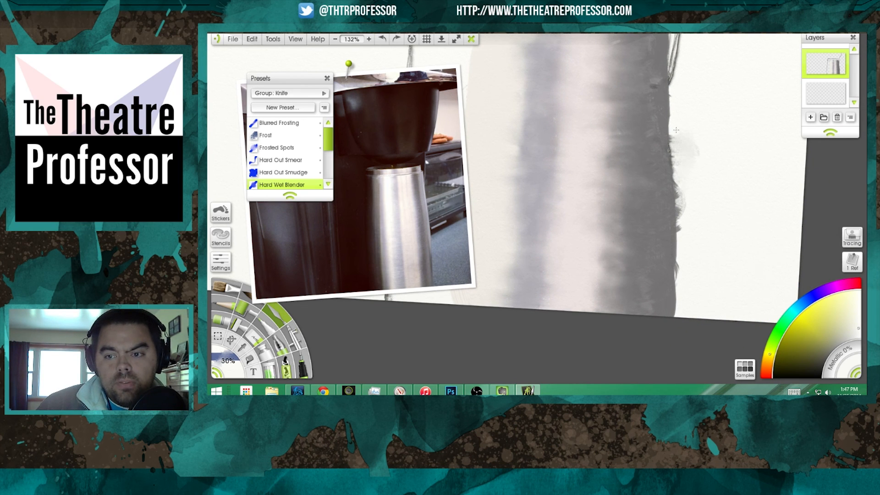
drag(675, 130, 678, 231)
scroll(547, 284, up, 1)
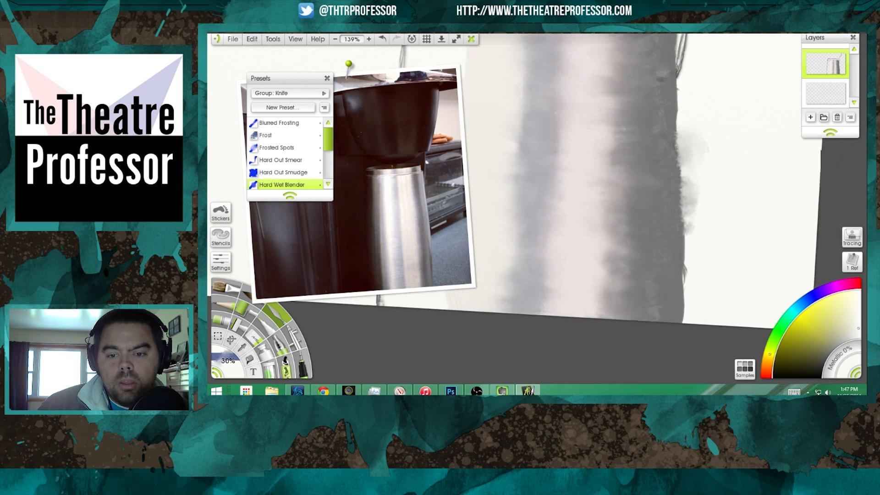
Blend the lower boundary between the cup's pale highlight and dark grey band with the Hard Wet Blender at 30%.
right_click(594, 306)
click(596, 300)
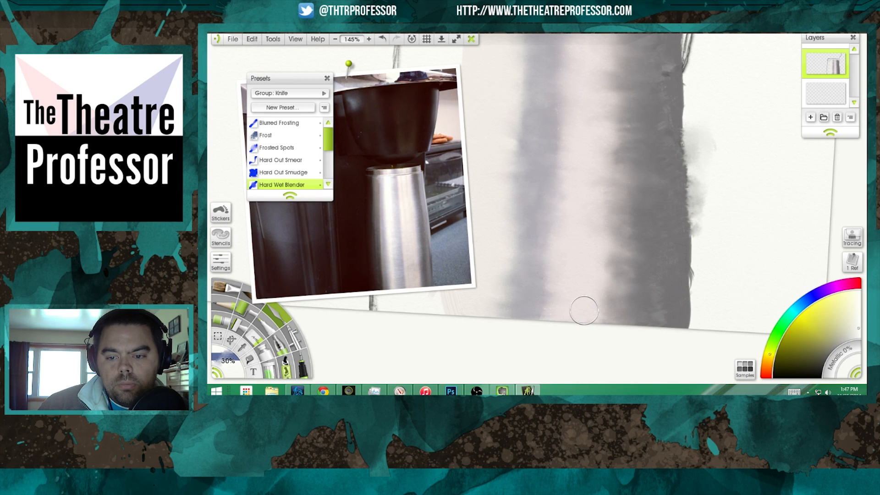
key(ctrl+z)
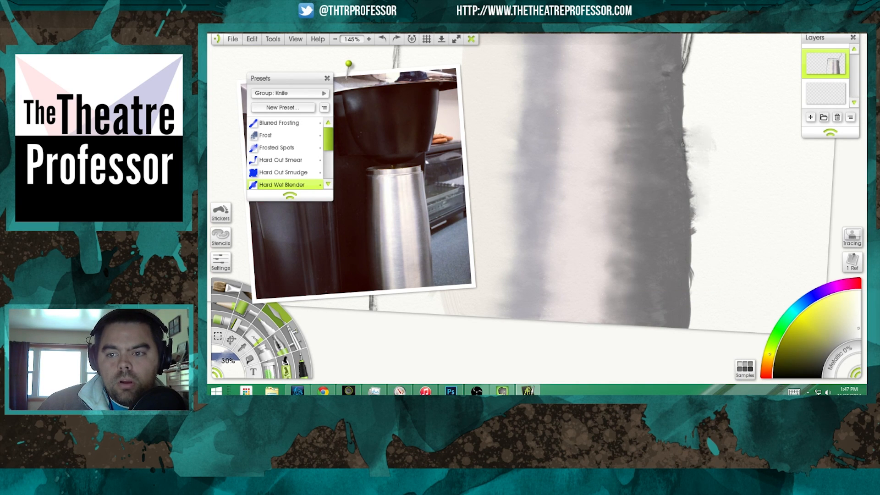
key(ctrl+y)
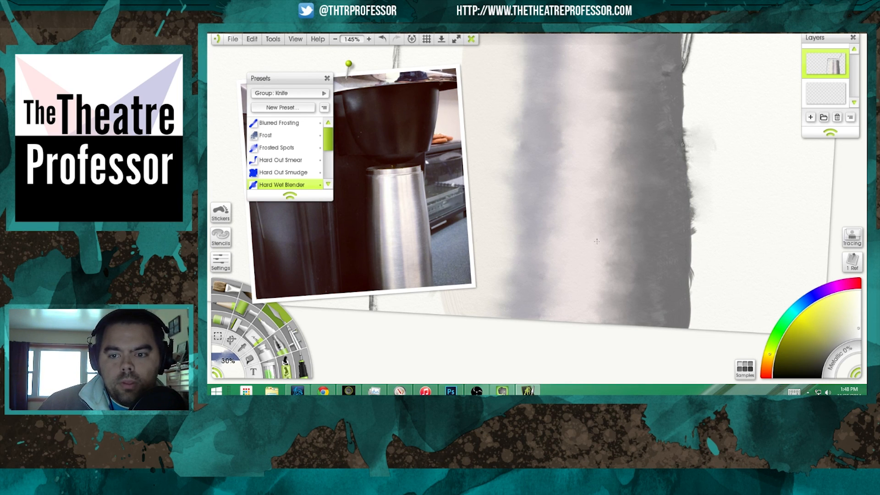
mouse_move(604, 162)
mouse_down()
mouse_move(620, 264)
mouse_move(610, 297)
mouse_up()
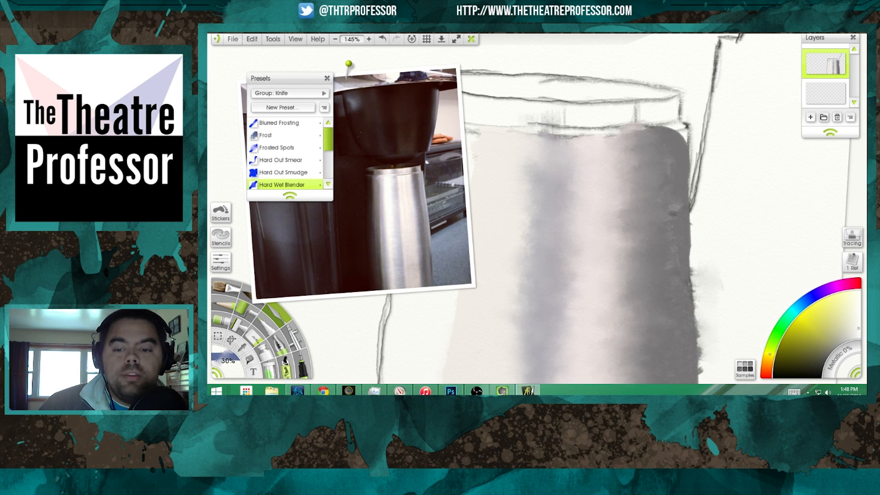
Blend the dark grey band from the cup's shoulder down along its outer edge with the same wet blender.
mouse_move(667, 128)
mouse_down()
mouse_move(683, 129)
mouse_move(668, 143)
mouse_move(685, 135)
mouse_move(664, 139)
mouse_move(676, 120)
mouse_move(690, 147)
mouse_move(685, 255)
mouse_move(673, 156)
mouse_move(671, 254)
mouse_up()
mouse_move(686, 312)
mouse_down()
mouse_move(648, 141)
mouse_move(635, 146)
mouse_move(632, 46)
mouse_move(631, 222)
mouse_move(646, 267)
mouse_move(642, 288)
mouse_up()
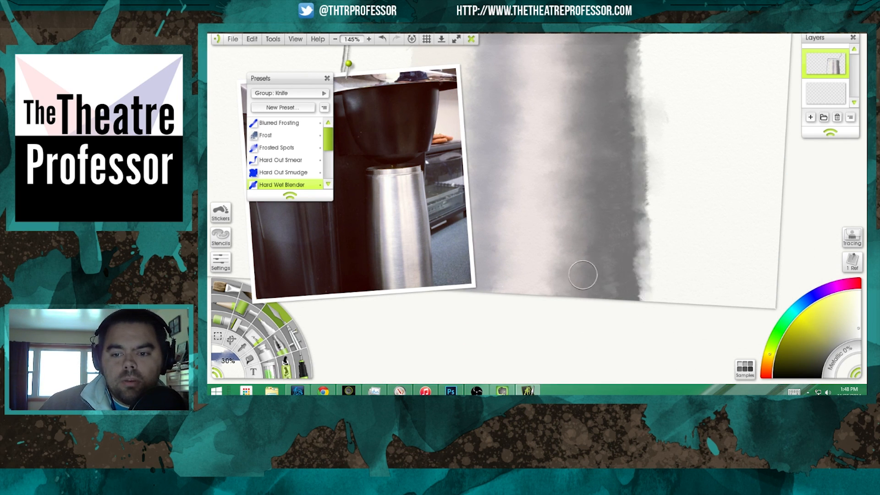
mouse_move(623, 221)
mouse_down()
mouse_move(636, 286)
mouse_move(624, 239)
mouse_move(631, 100)
mouse_move(614, 92)
mouse_up()
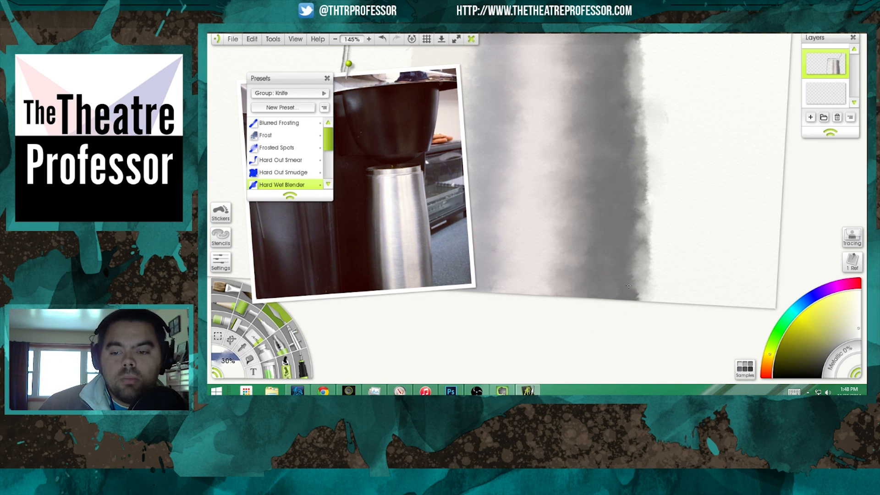
scroll(653, 294, down, 10)
drag(557, 259, 614, 273)
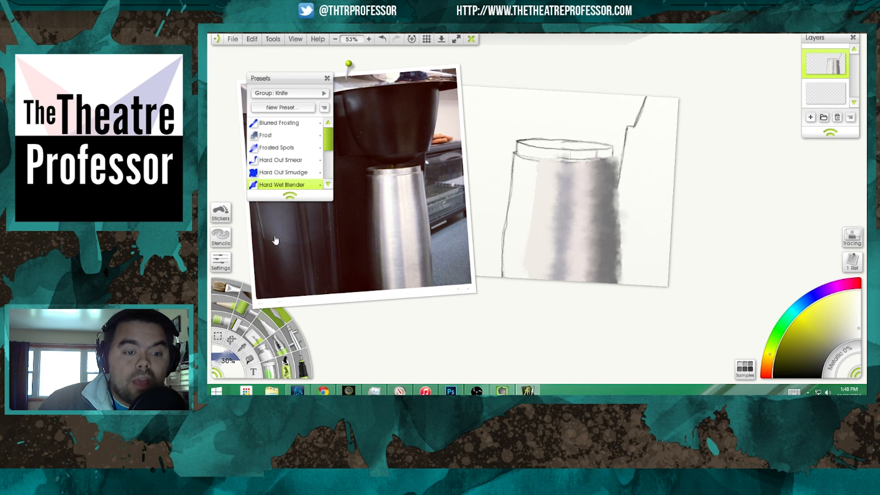
Switch to the Hard Out Smudge knife preset at 50% and smudge the lower part of the cup's dark outer edge.
click(269, 161)
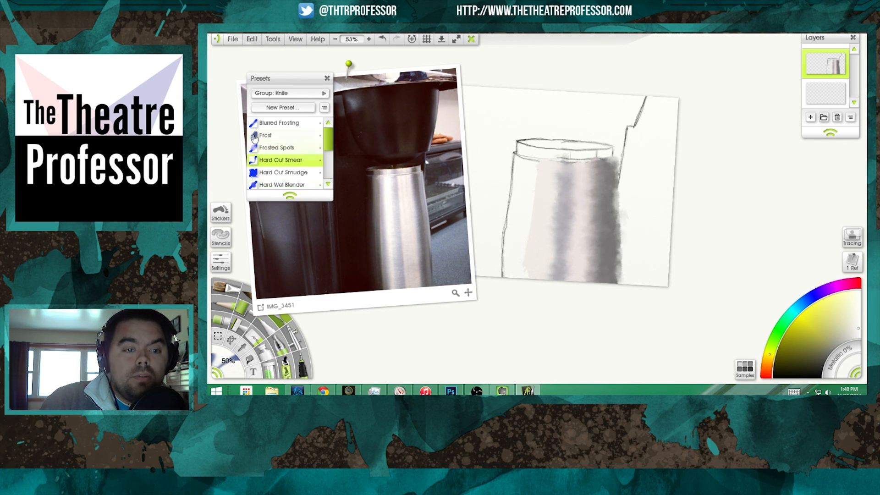
click(275, 173)
scroll(652, 197, up, 5)
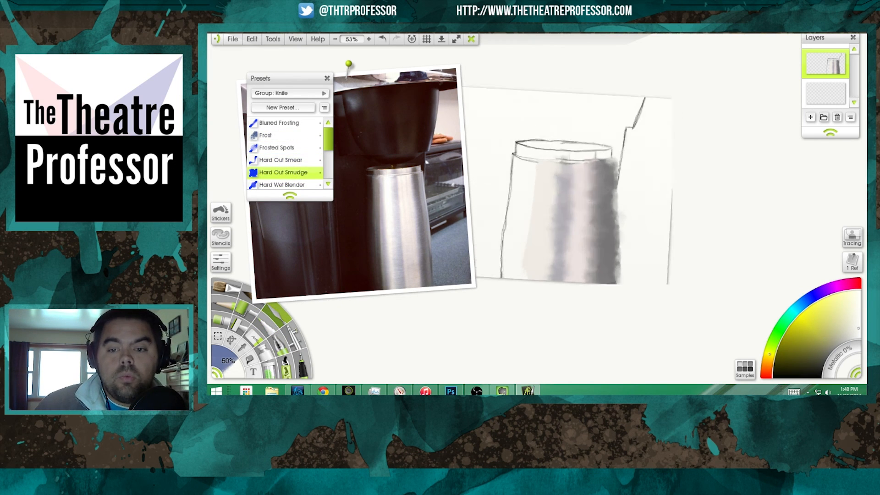
mouse_move(624, 210)
mouse_down()
mouse_move(623, 284)
mouse_move(643, 301)
mouse_move(613, 267)
mouse_move(637, 276)
mouse_move(585, 267)
mouse_move(621, 257)
mouse_move(603, 207)
mouse_move(620, 213)
mouse_up()
key(ctrl+z)
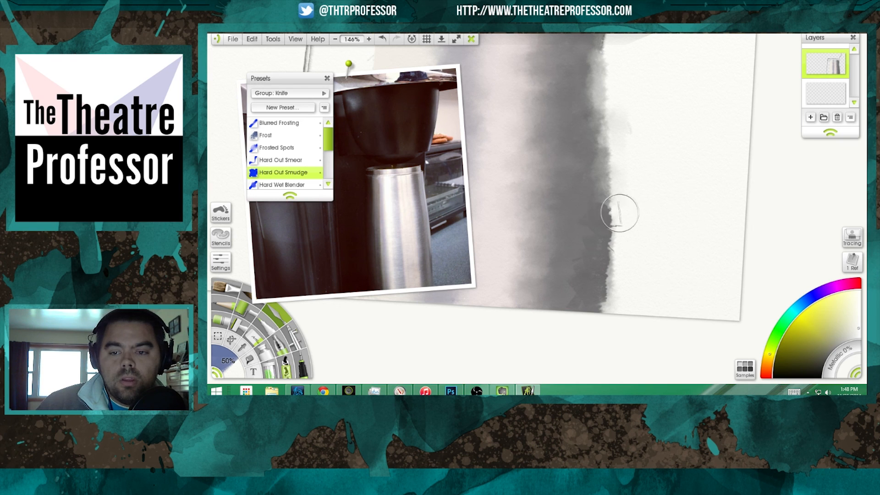
mouse_move(601, 136)
mouse_down()
mouse_move(609, 257)
mouse_move(600, 323)
mouse_up()
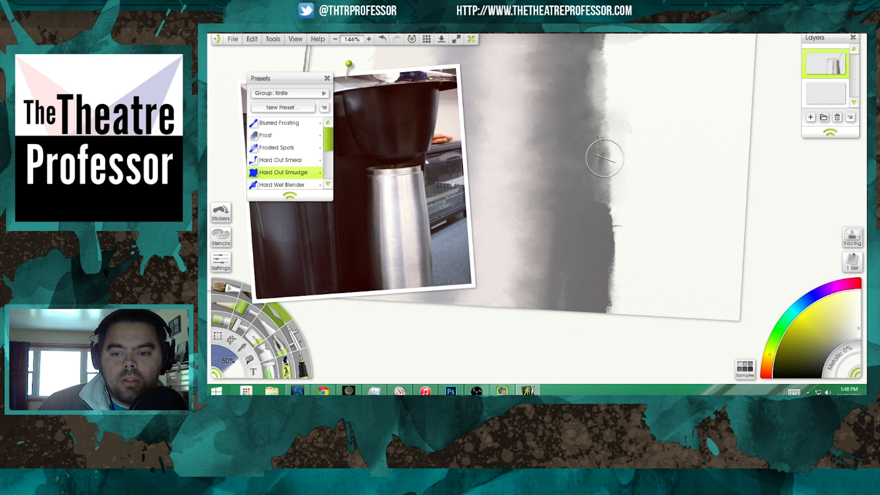
Smudge the upper part of the cup's dark band lengthwise, from the shoulder down along the outer edge.
mouse_move(605, 159)
mouse_down()
mouse_move(611, 274)
mouse_move(603, 278)
mouse_up()
mouse_move(594, 213)
mouse_down()
mouse_move(588, 318)
mouse_move(578, 274)
mouse_move(591, 158)
mouse_move(585, 190)
mouse_move(575, 86)
mouse_move(573, 195)
mouse_up()
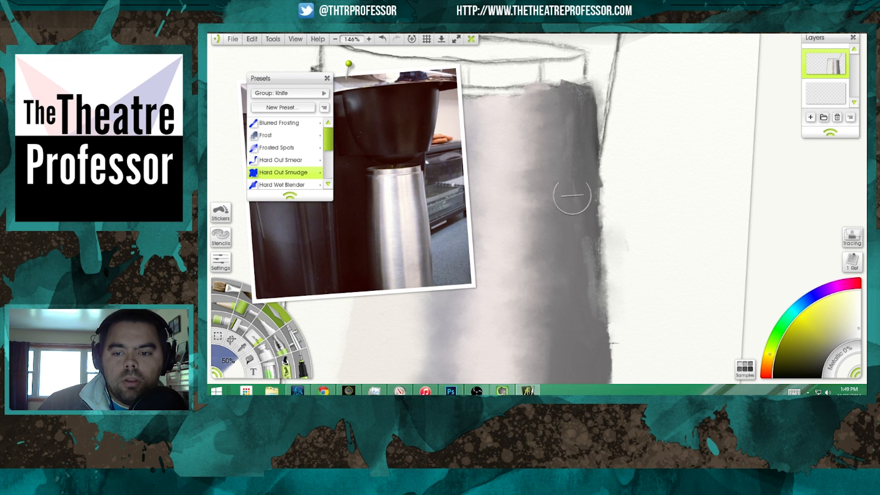
mouse_move(581, 283)
mouse_down()
mouse_move(591, 256)
mouse_move(579, 188)
mouse_move(579, 218)
mouse_up()
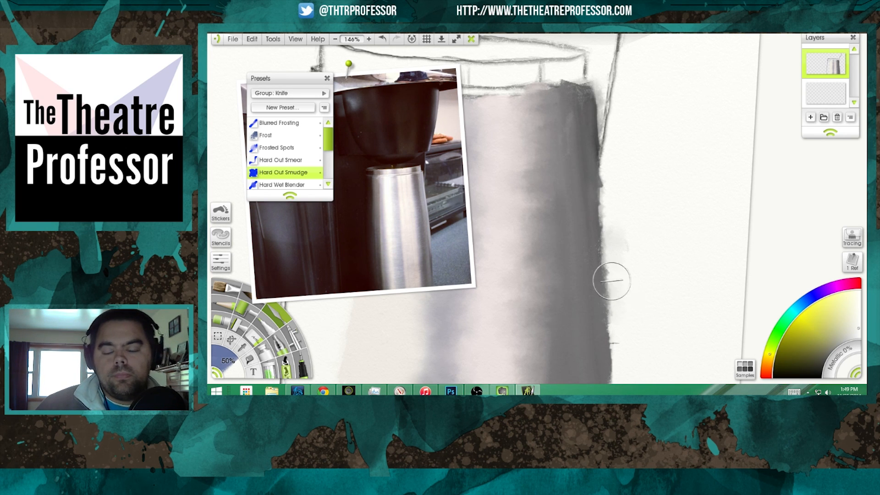
scroll(613, 281, down, 5)
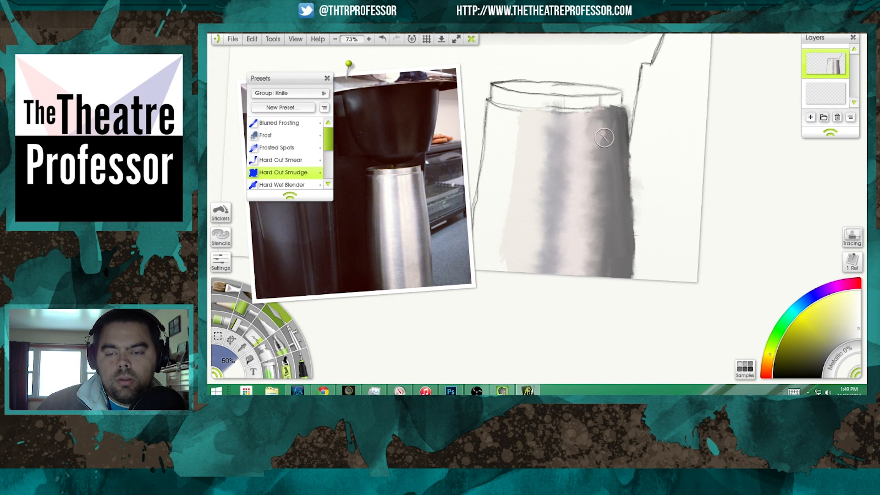
mouse_move(606, 133)
mouse_down()
mouse_move(593, 133)
mouse_move(607, 177)
mouse_move(600, 179)
mouse_up()
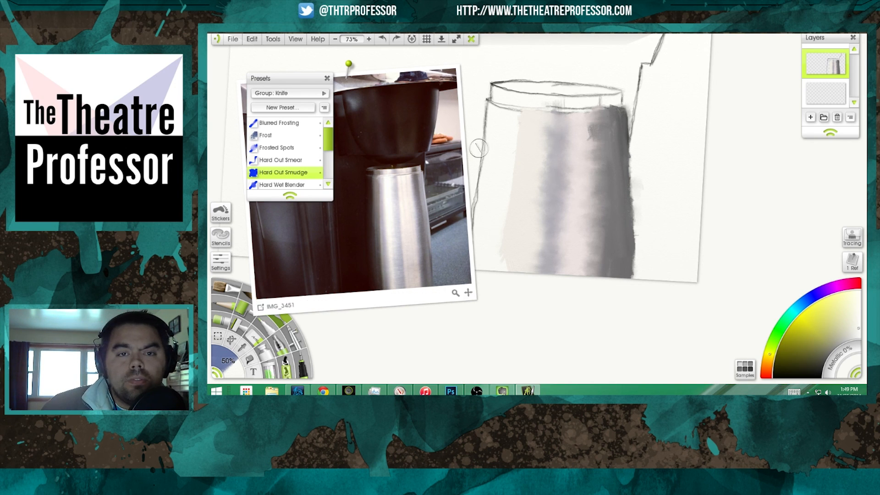
click(430, 41)
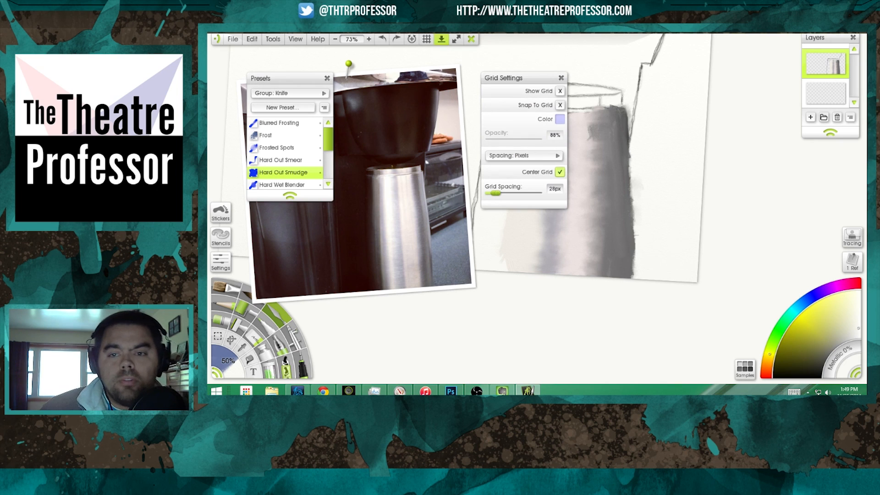
click(560, 79)
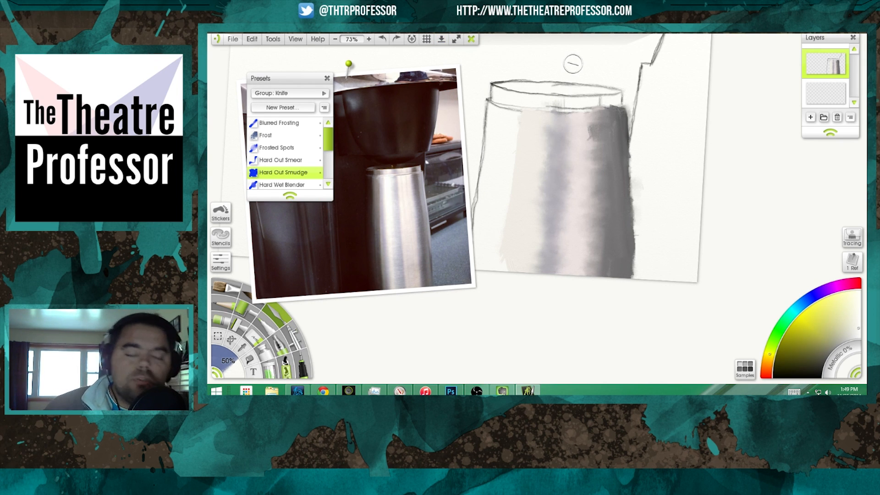